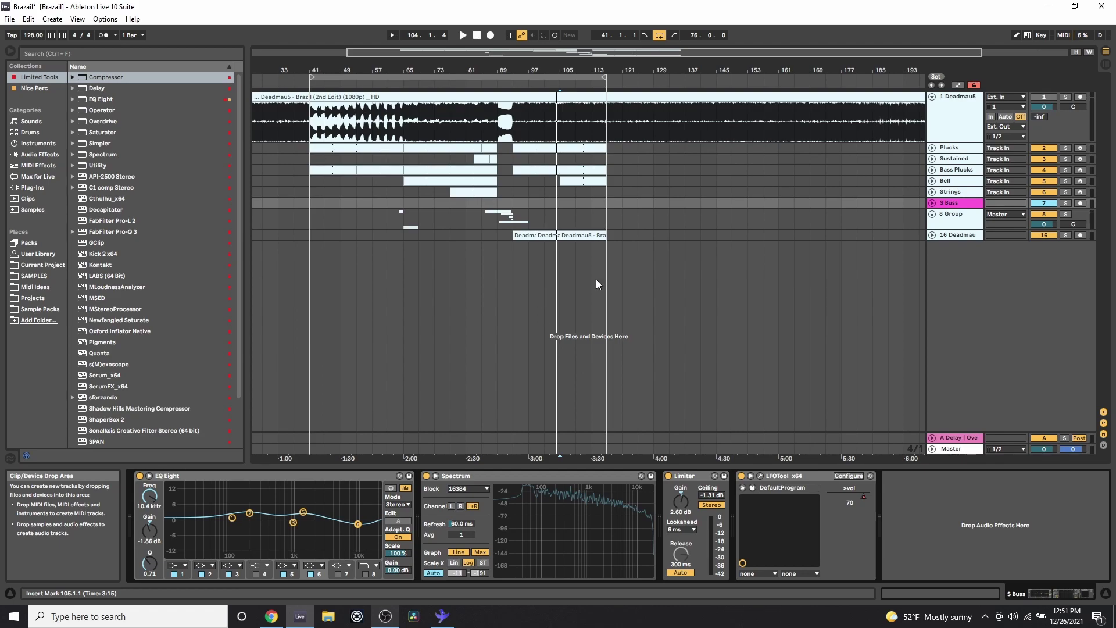
Play the arrangement from bar 41
{"action": "left_click", "coordinate": [309, 211]}
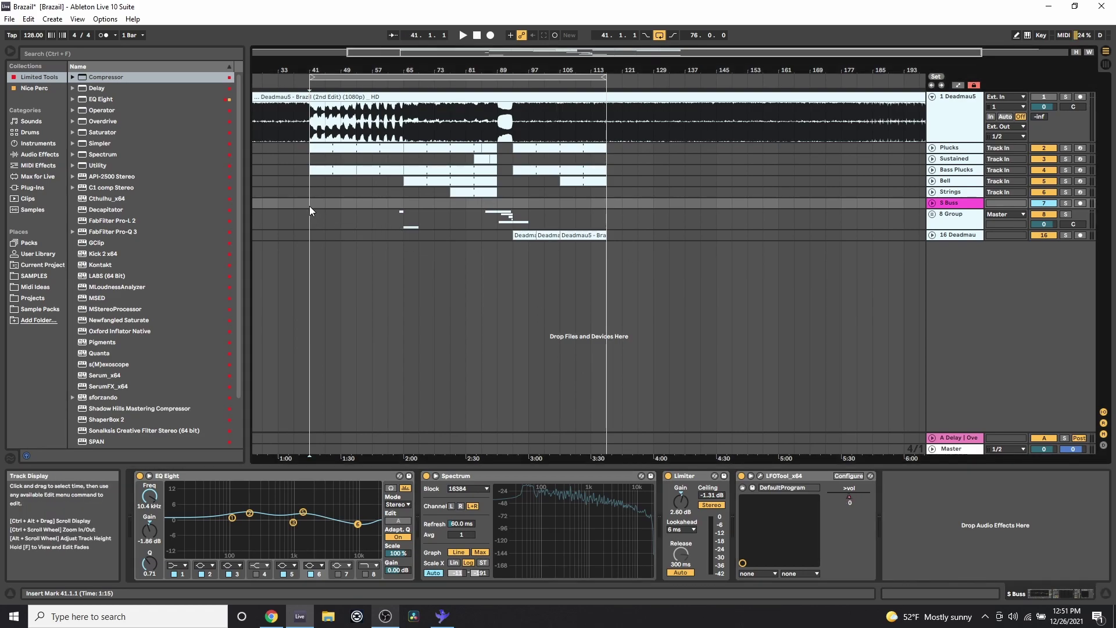
{"action": "key", "text": "space"}
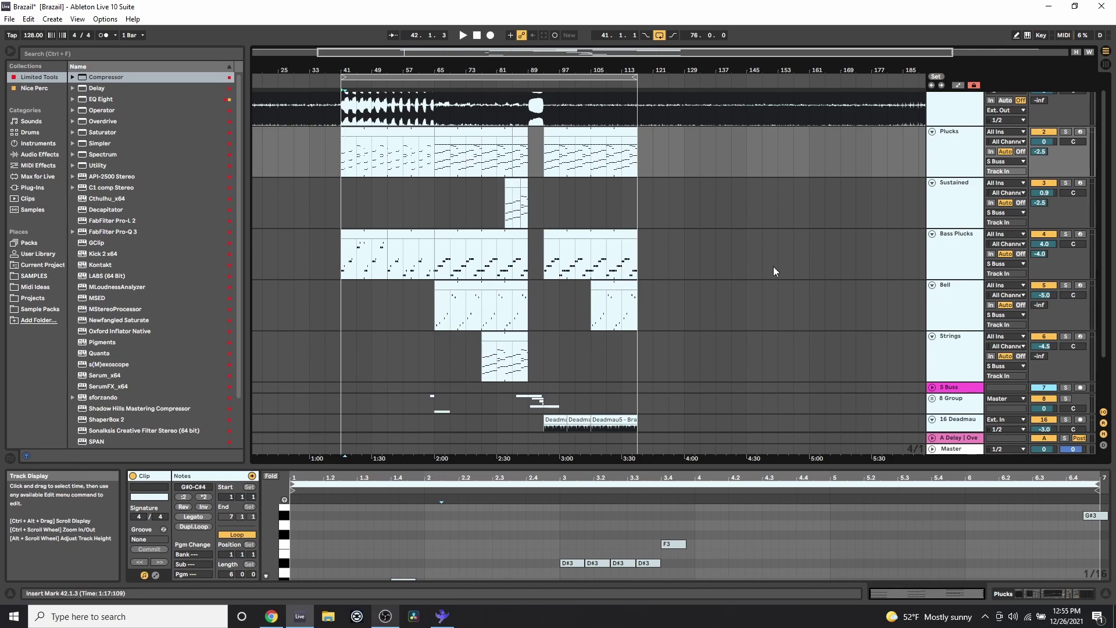
Examine the arrangement tracks from Plucks down to the Deadmau5 reference clips
{"action": "scroll", "coordinate": [756, 314], "scroll_direction": "down", "scroll_amount": 1}
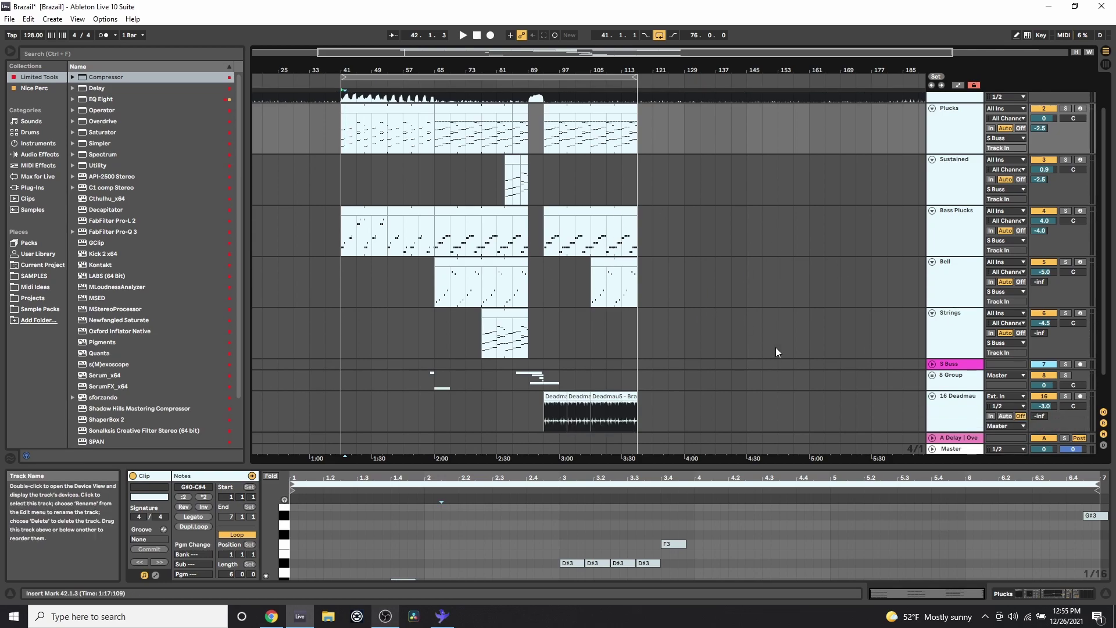
{"action": "scroll", "coordinate": [535, 290], "scroll_direction": "down", "scroll_amount": 1}
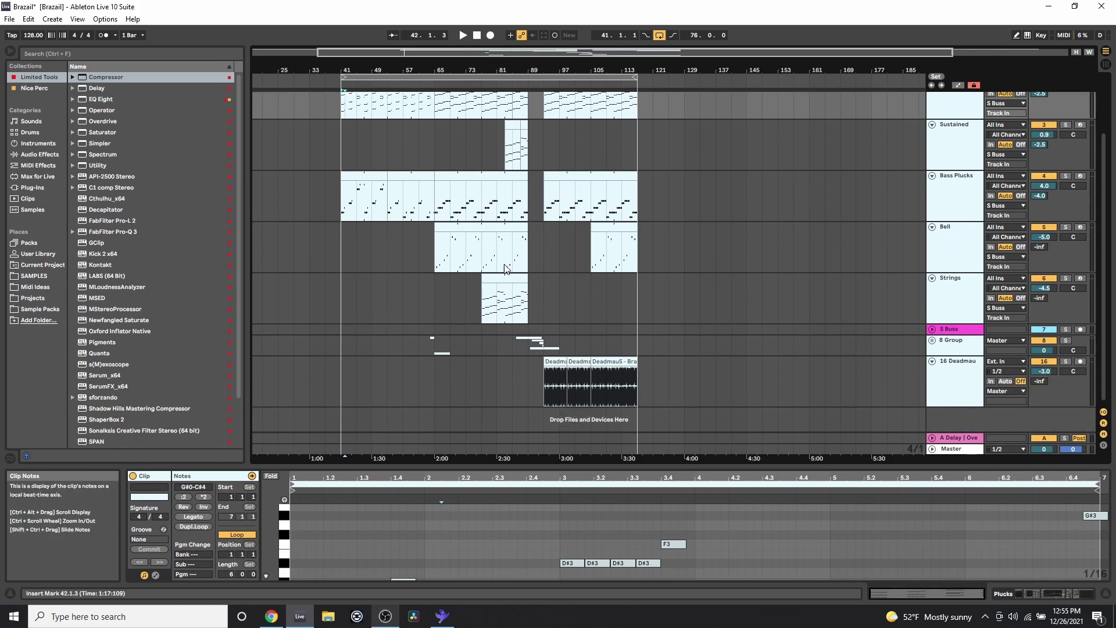
{"action": "left_click_drag", "start_coordinate": [407, 351], "coordinate": [587, 332]}
{"action": "left_click_drag", "start_coordinate": [731, 388], "coordinate": [529, 396]}
{"action": "scroll", "coordinate": [557, 244], "scroll_direction": "up", "scroll_amount": 2}
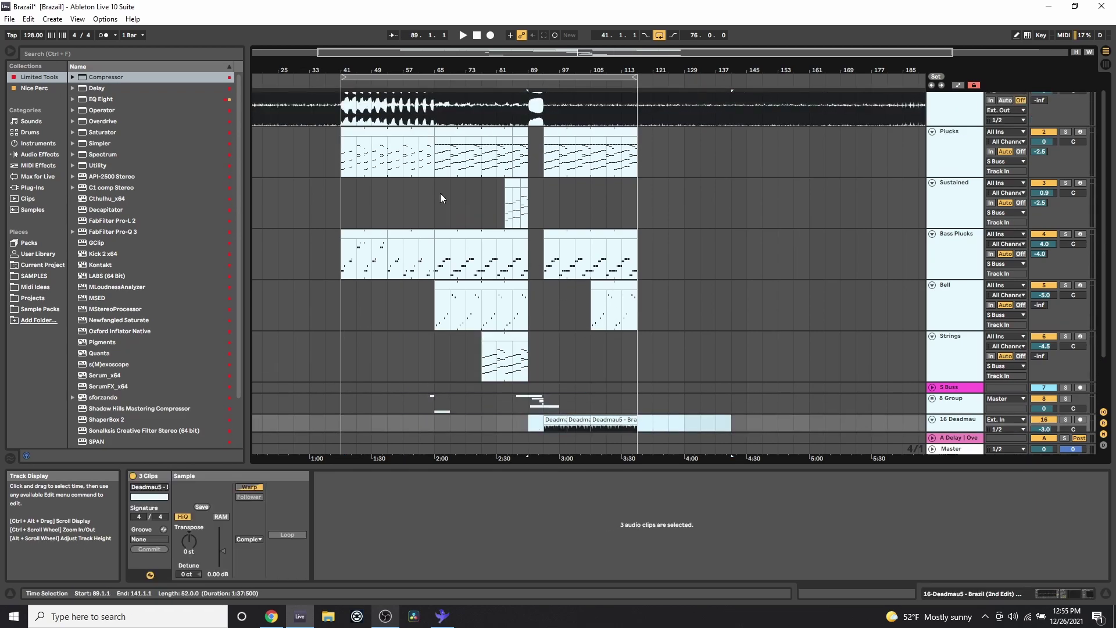
Inspect the notes of the opening Plucks MIDI clip in an enlarged piano roll and restore the arrangement's size
{"action": "left_click", "coordinate": [387, 145]}
{"action": "left_click_drag", "start_coordinate": [770, 460], "coordinate": [665, 108]}
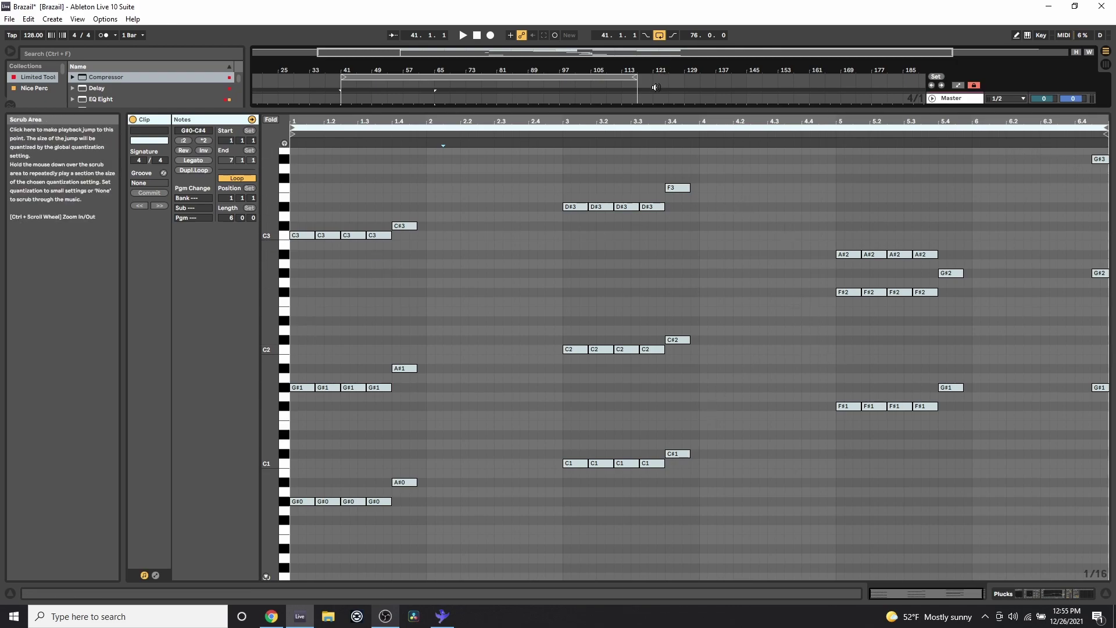
{"action": "left_click_drag", "start_coordinate": [637, 108], "coordinate": [638, 433]}
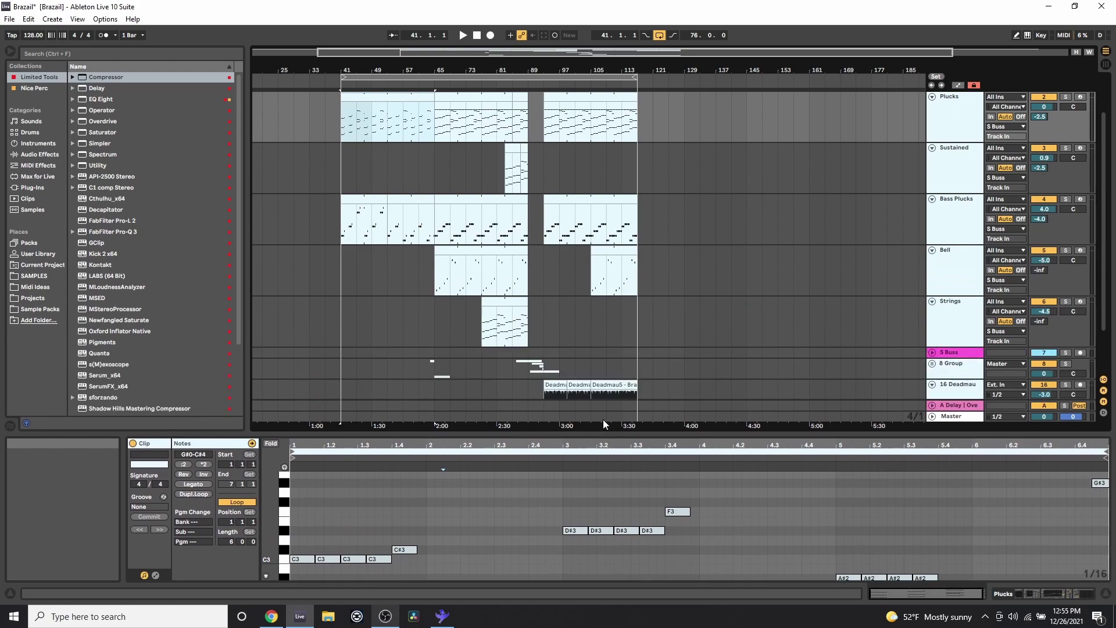
Examine the Plucks clips along the timeline between bars 41 and 117
{"action": "left_click_drag", "start_coordinate": [378, 66], "coordinate": [386, 116]}
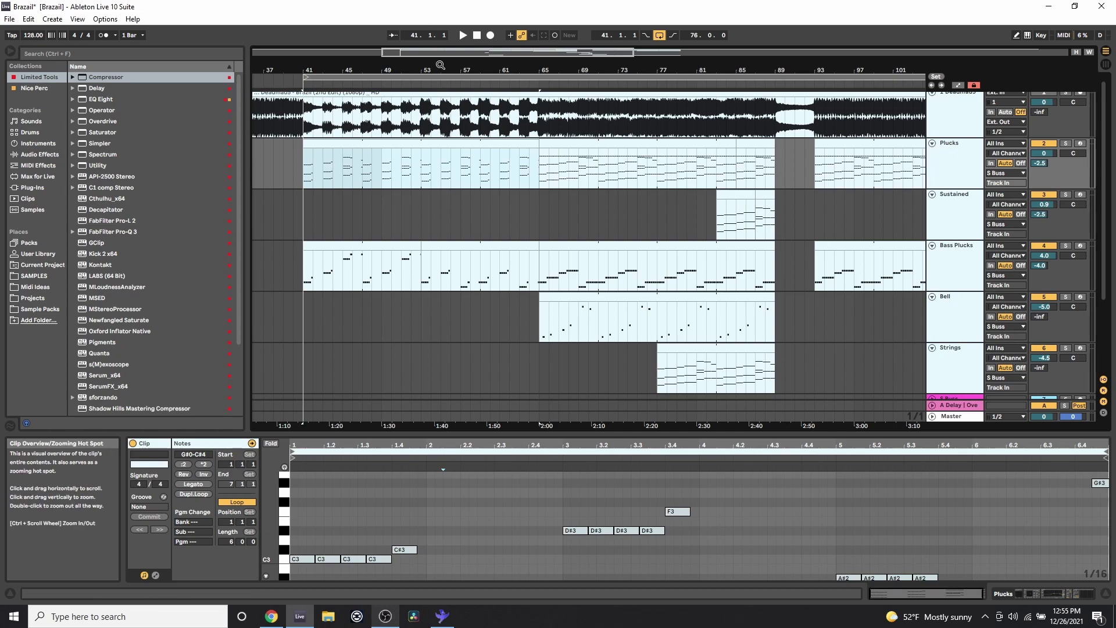
{"action": "left_click_drag", "start_coordinate": [443, 70], "coordinate": [439, 56]}
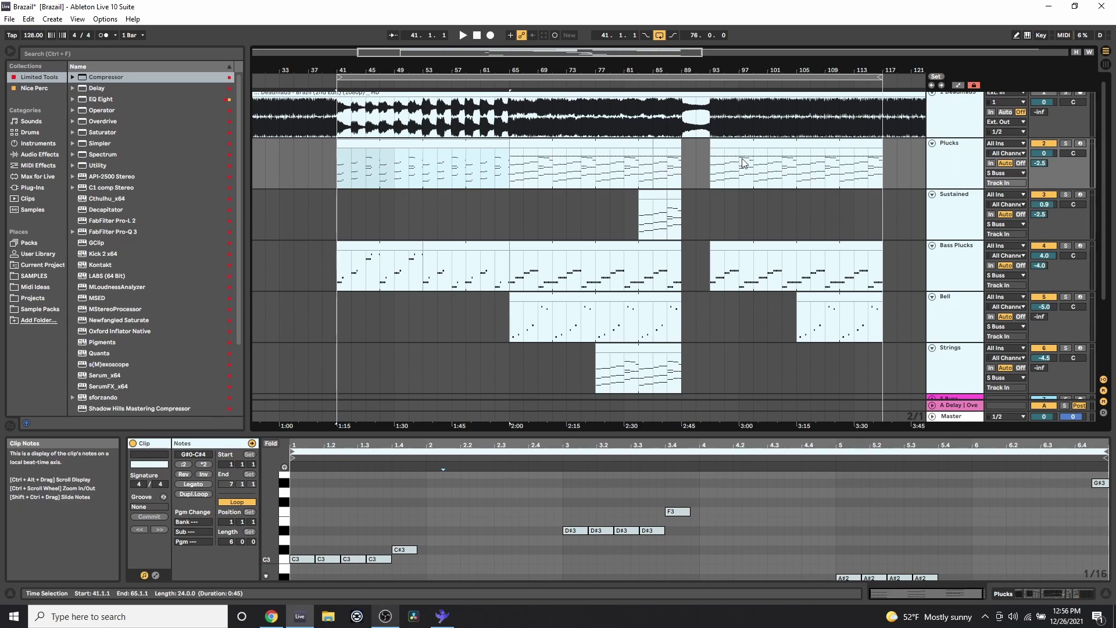
{"action": "left_click_drag", "start_coordinate": [751, 60], "coordinate": [629, 59]}
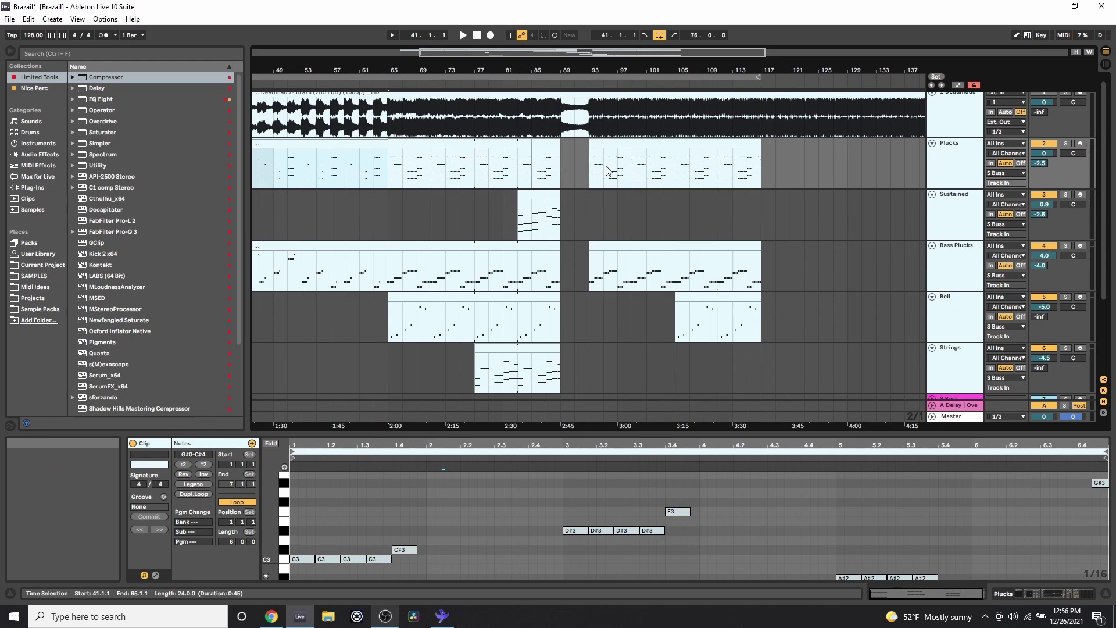
{"action": "key", "text": "minus"}
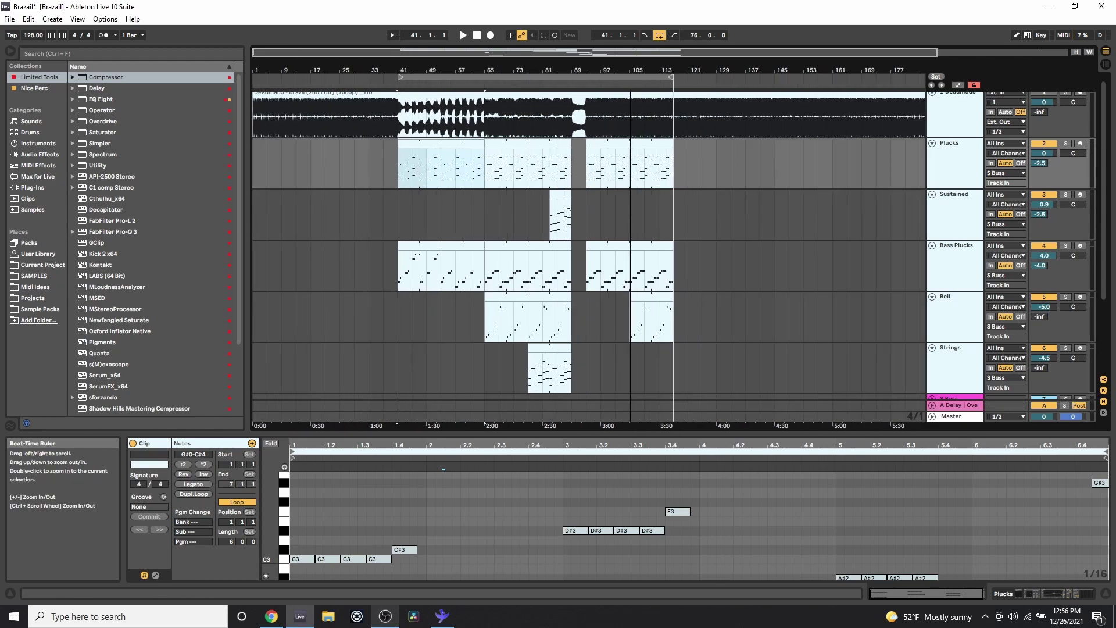
{"action": "left_click", "coordinate": [401, 75]}
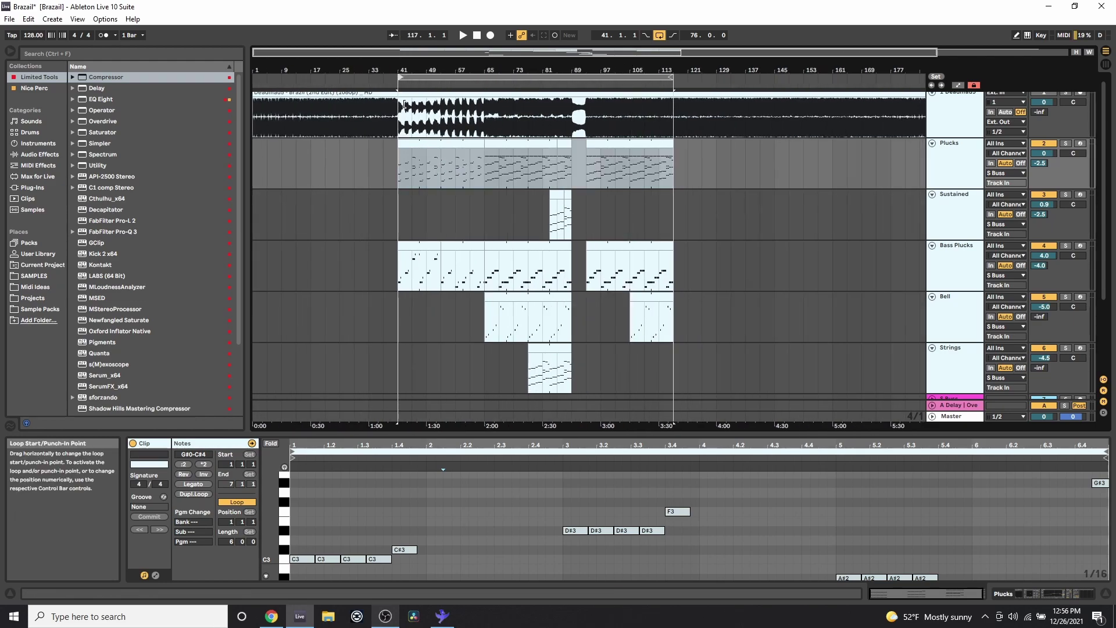
{"action": "scroll", "coordinate": [405, 104], "scroll_direction": "up", "scroll_amount": 3}
Show the Plucks track's device chain and deactivate its Limiter, EQ Eight and Flanger
{"action": "left_click", "coordinate": [1003, 594]}
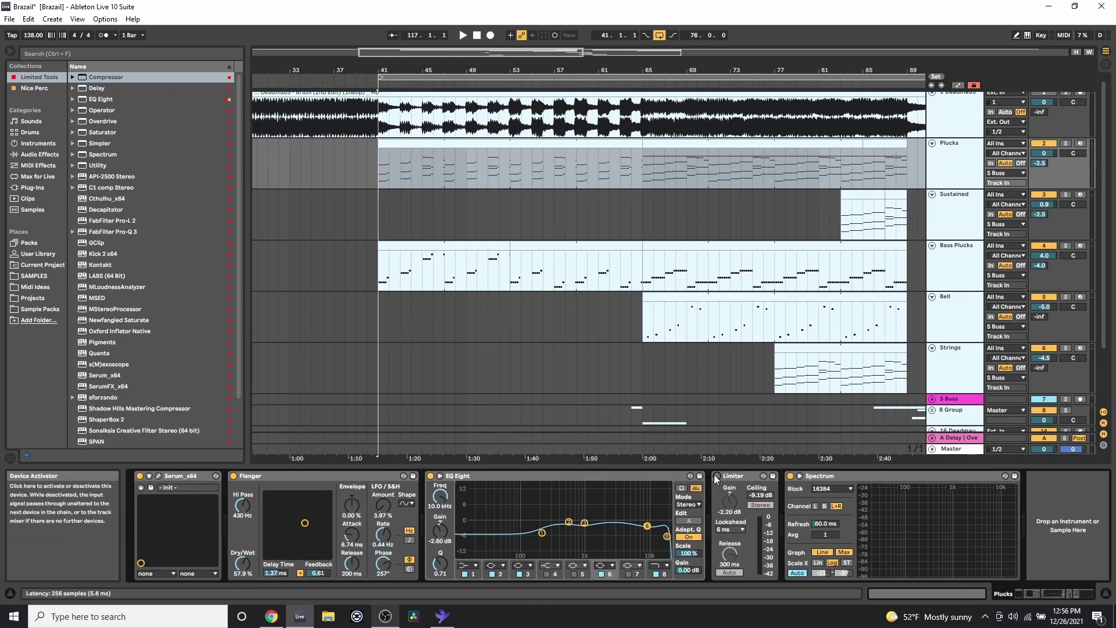
{"action": "left_click", "coordinate": [430, 476]}
{"action": "left_click", "coordinate": [233, 476]}
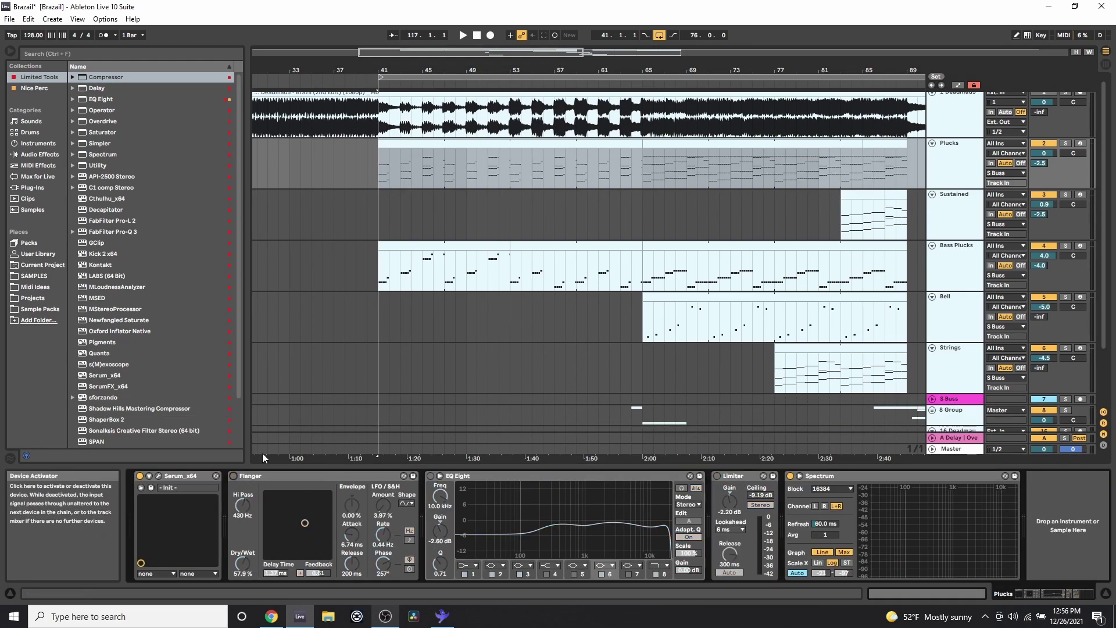
Solo the Plucks track with its Serum window open and play it from bar 41
{"action": "left_click", "coordinate": [492, 174]}
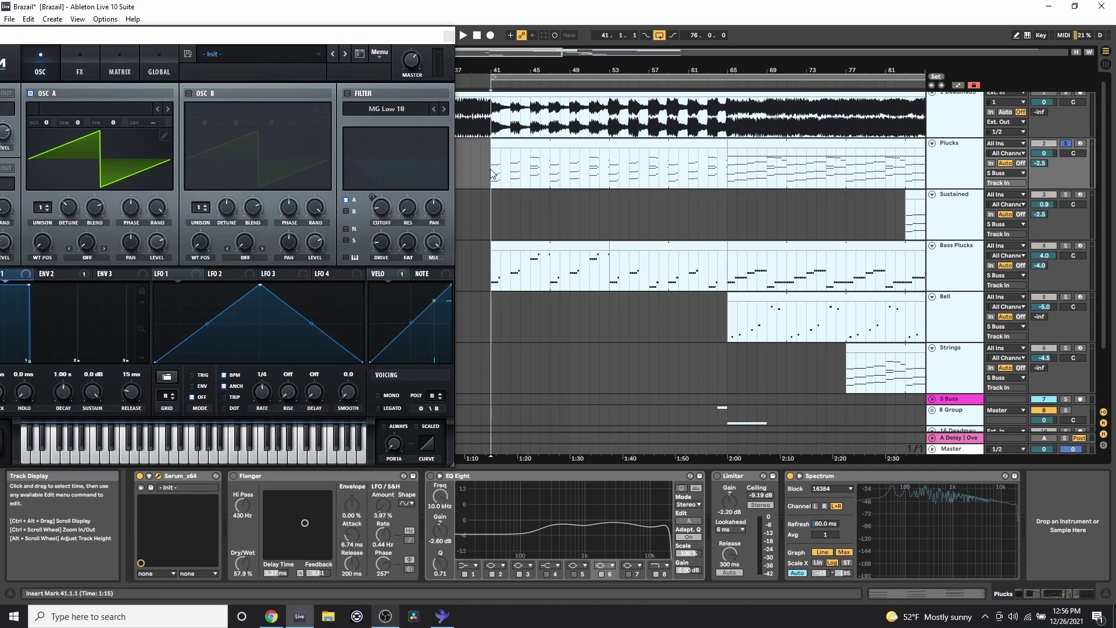
{"action": "key", "text": "space"}
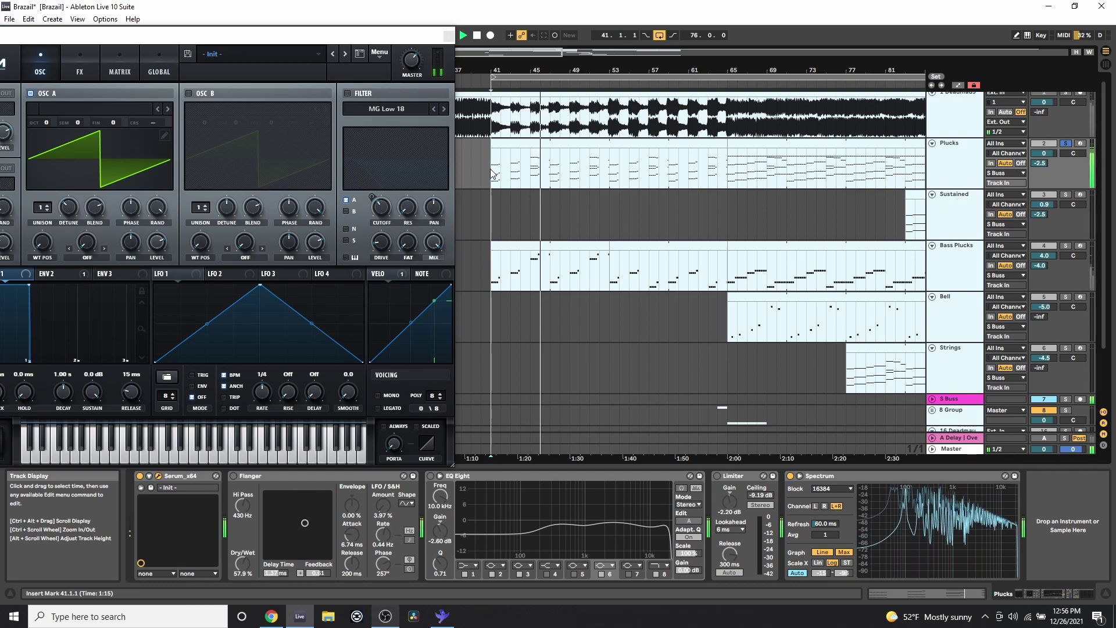
Set Serum's OSC A unison to 10 voices and check the Global unison settings
{"action": "left_click_drag", "start_coordinate": [343, 41], "coordinate": [642, 37]}
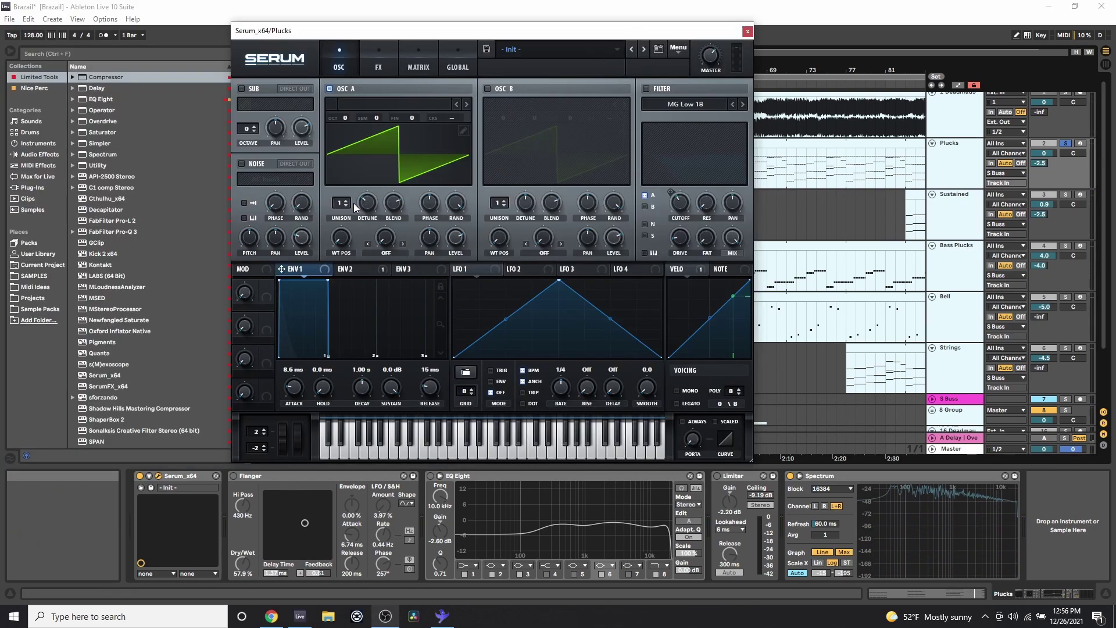
{"action": "left_click_drag", "start_coordinate": [348, 204], "coordinate": [348, 172]}
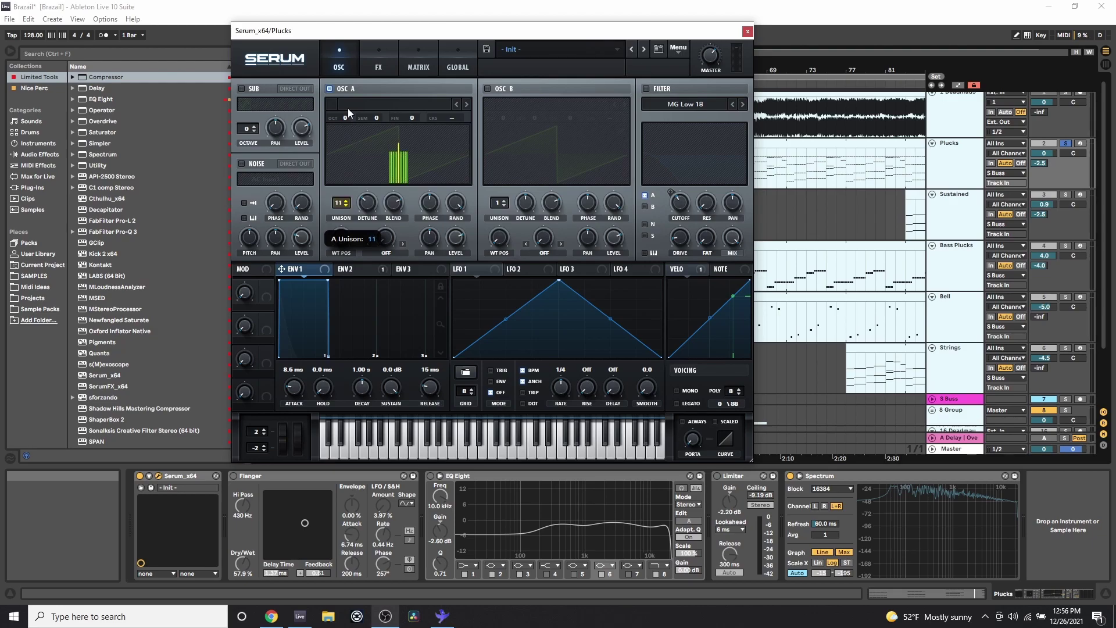
{"action": "left_click", "coordinate": [448, 67]}
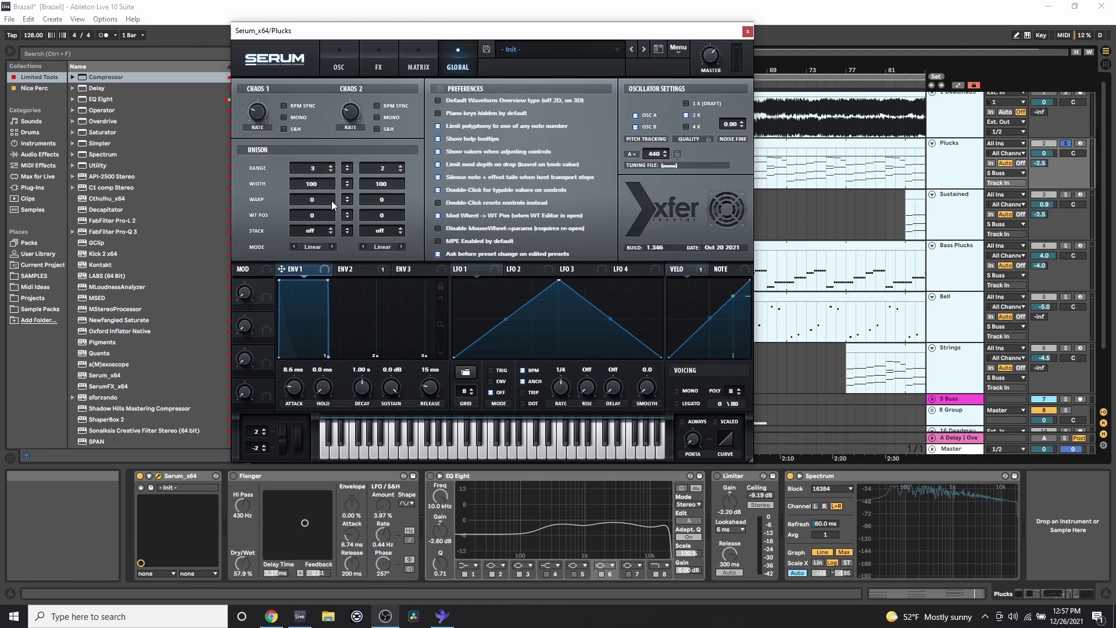
{"action": "left_click", "coordinate": [331, 51]}
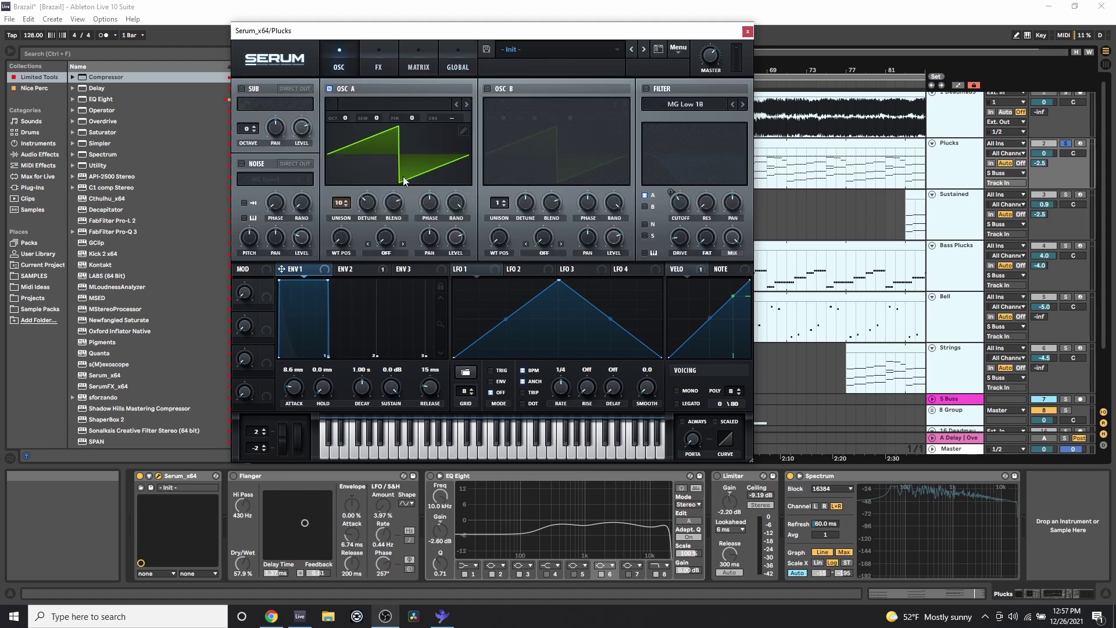
Audition the soloed Plucks track from bar 41 with the OSC A unison voices applied
{"action": "left_click_drag", "start_coordinate": [477, 33], "coordinate": [91, 62]}
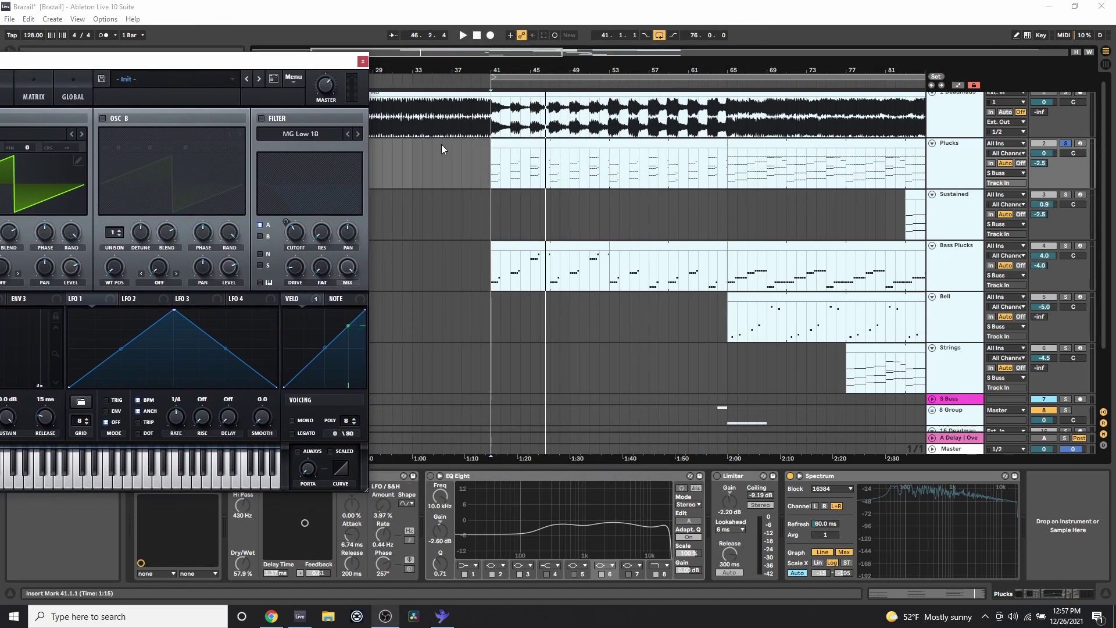
{"action": "key", "text": "space"}
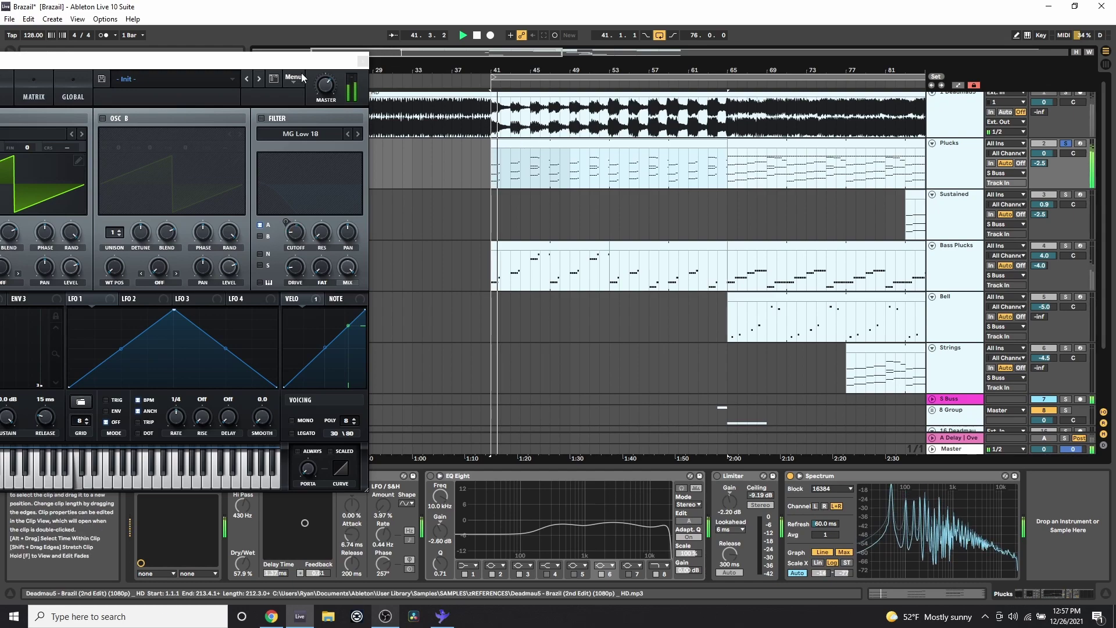
Enable Serum's MG Low 18 filter and display the ENV 2 envelope
{"action": "left_click_drag", "start_coordinate": [301, 66], "coordinate": [335, 63]}
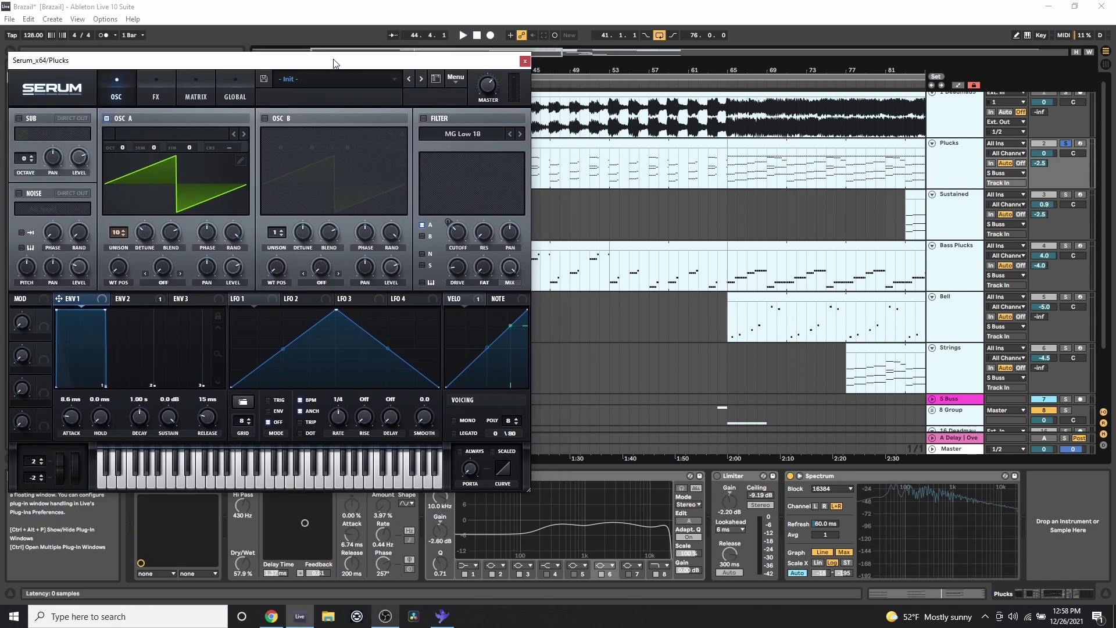
{"action": "left_click", "coordinate": [421, 119]}
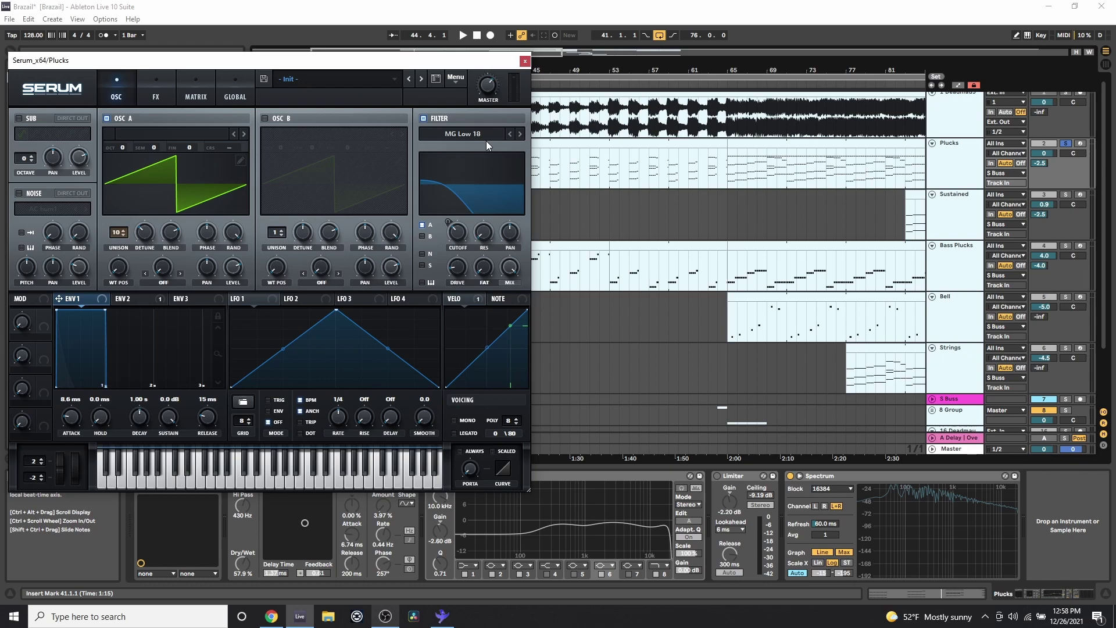
{"action": "left_click_drag", "start_coordinate": [571, 83], "coordinate": [686, 75]}
{"action": "left_click", "coordinate": [131, 304]}
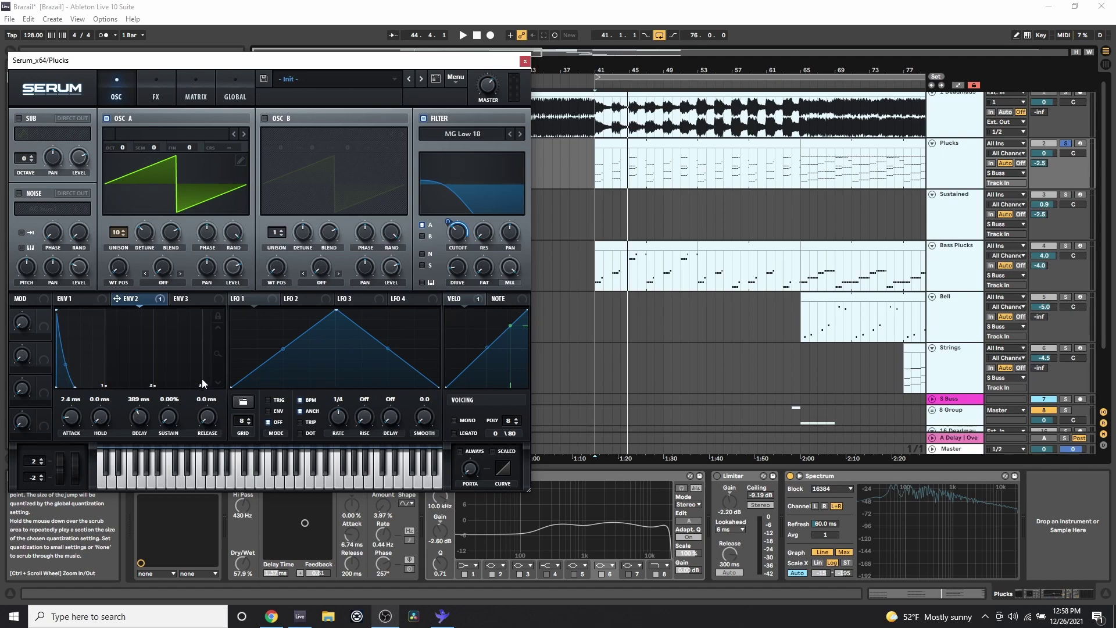
Audition the filtered Plucks sound from bar 41 and stop playback
{"action": "key", "text": "space"}
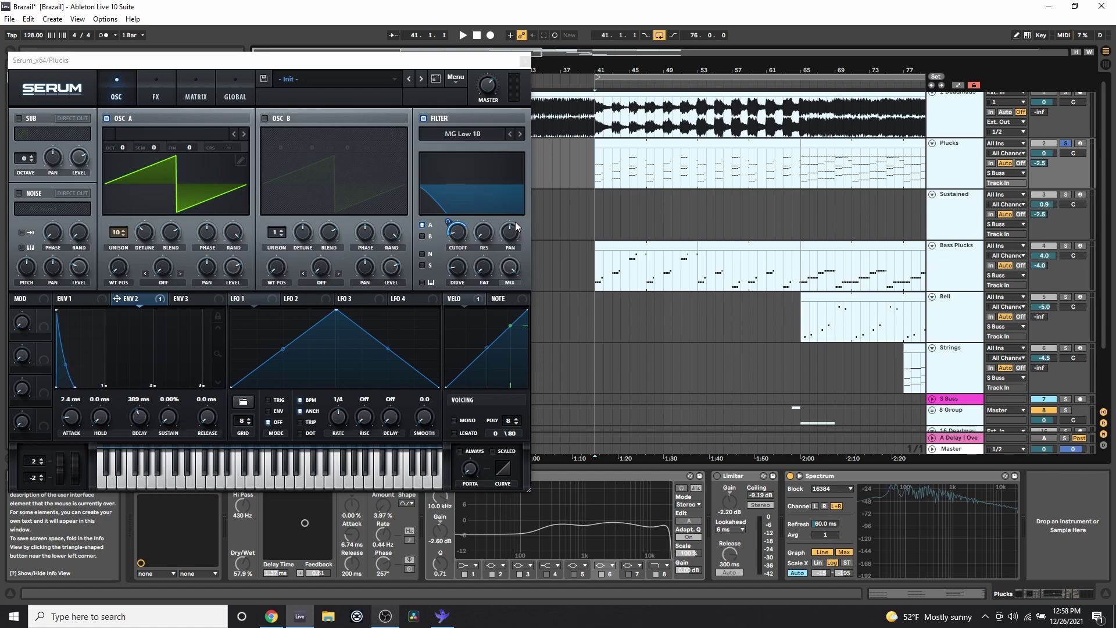
{"action": "key", "text": "space"}
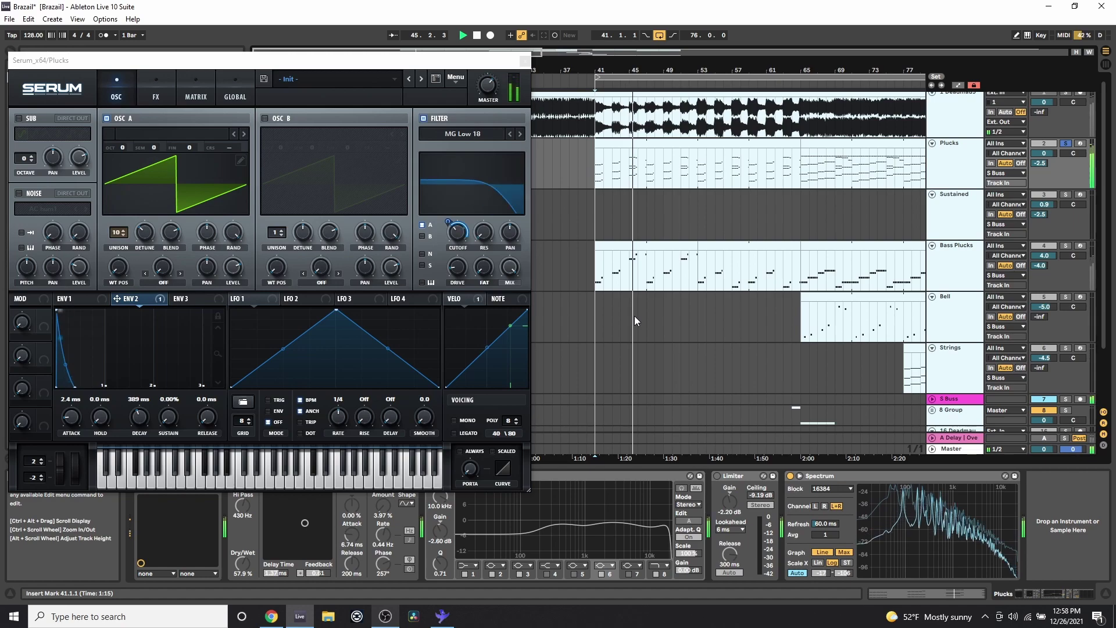
{"action": "key", "text": "space"}
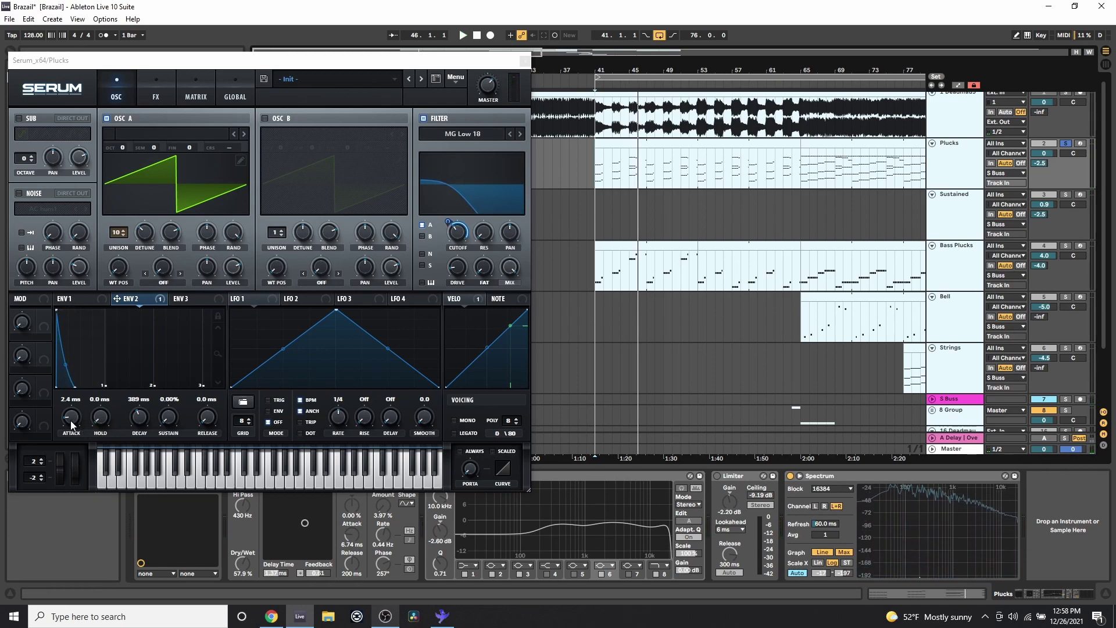
Display ENV 1 and the arrangement's automation lanes, switch automation arm off, and examine the Plucks Fil Cutoff curve
{"action": "left_click", "coordinate": [93, 306]}
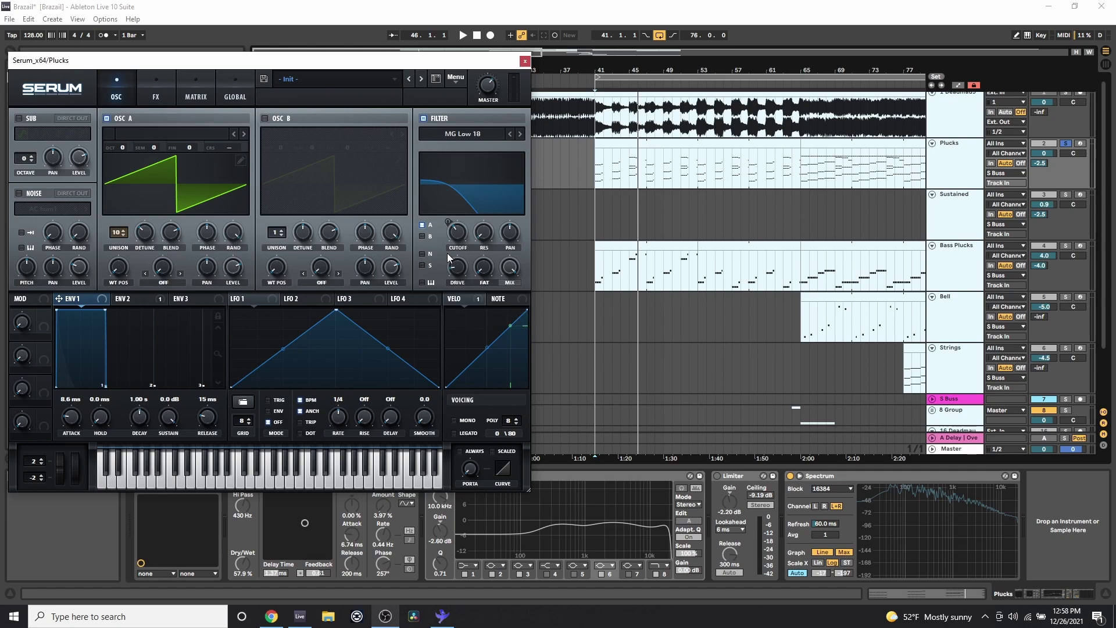
{"action": "key", "text": "a"}
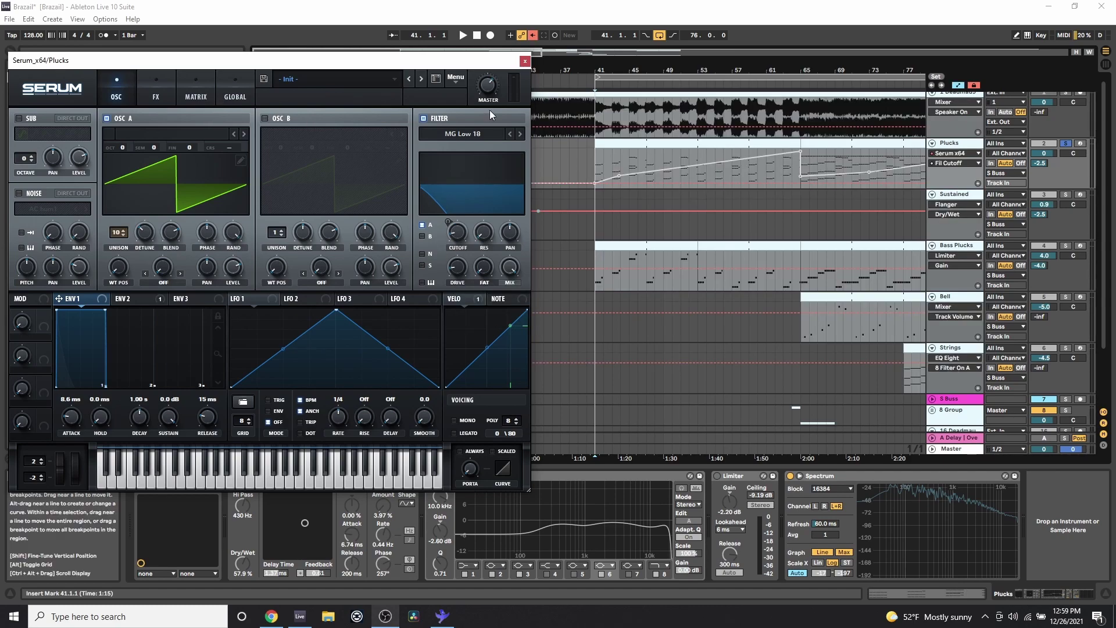
{"action": "left_click", "coordinate": [529, 34]}
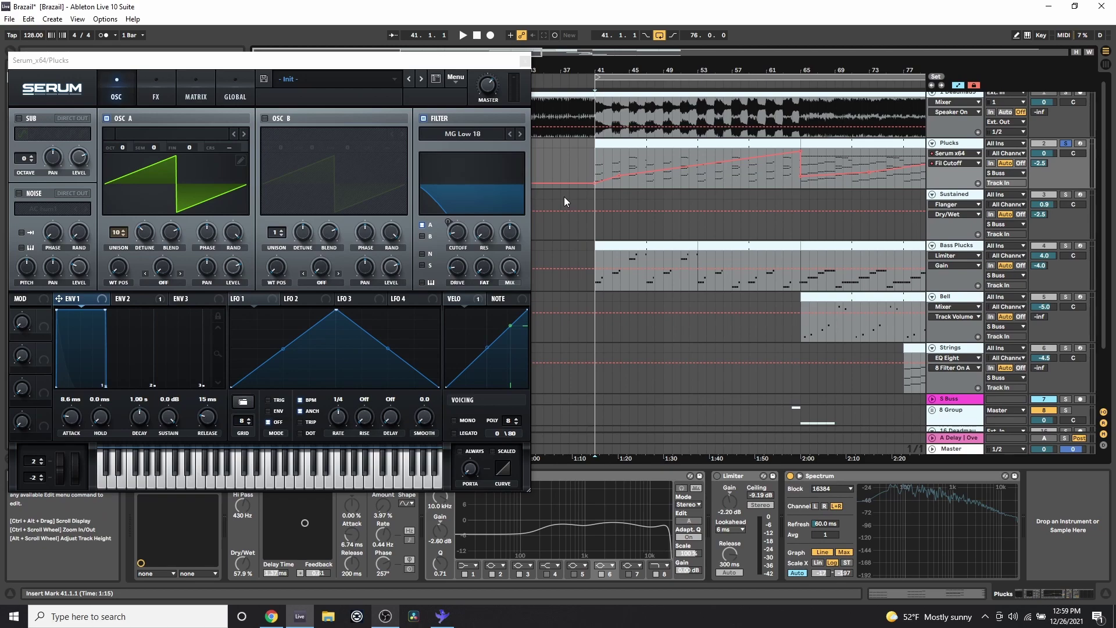
{"action": "left_click", "coordinate": [539, 211]}
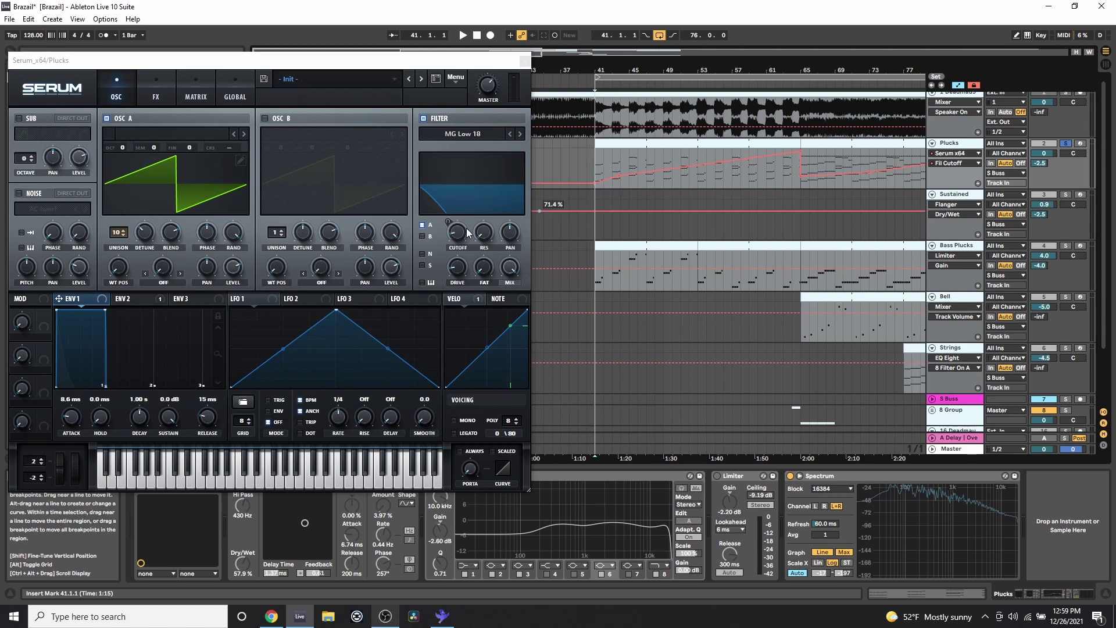
Show the Plucks automation for the Env 2 to Fil Cutoff amount in Serum's modulation matrix
{"action": "left_click", "coordinate": [192, 97]}
{"action": "left_click", "coordinate": [168, 136]}
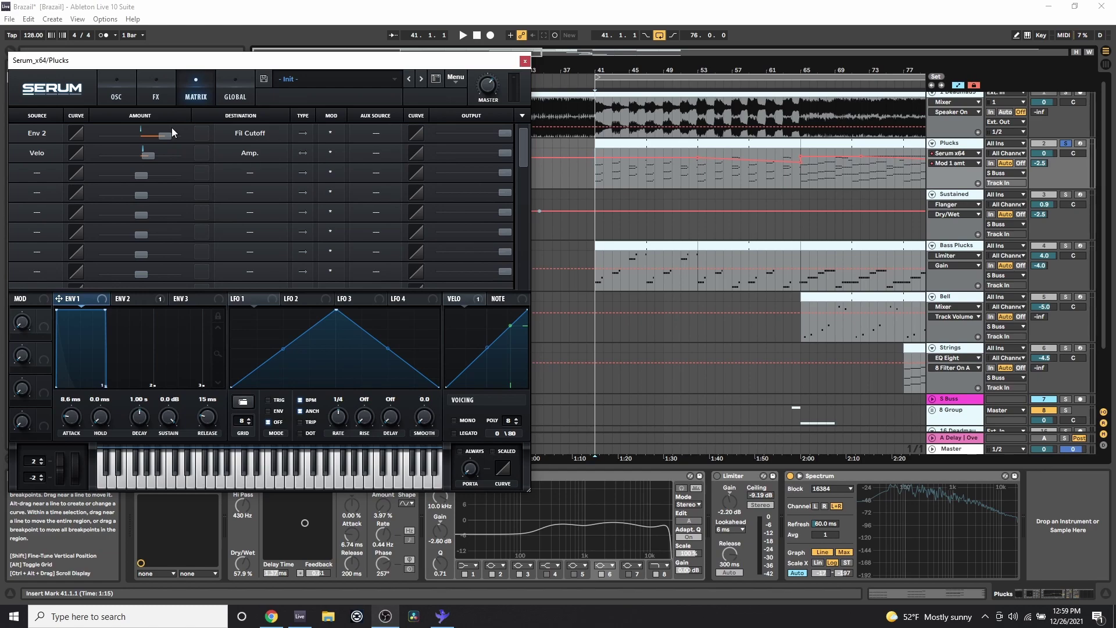
Return to Serum's oscillator page and examine the ENV 2 envelope
{"action": "left_click", "coordinate": [126, 79]}
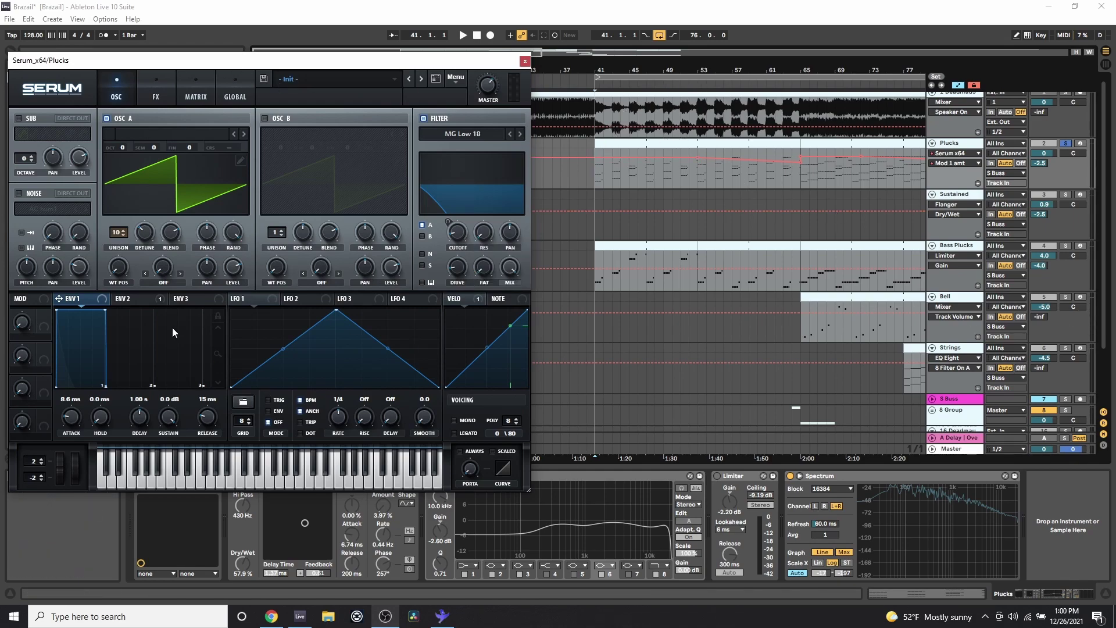
{"action": "right_click", "coordinate": [111, 302]}
{"action": "left_click", "coordinate": [70, 354]}
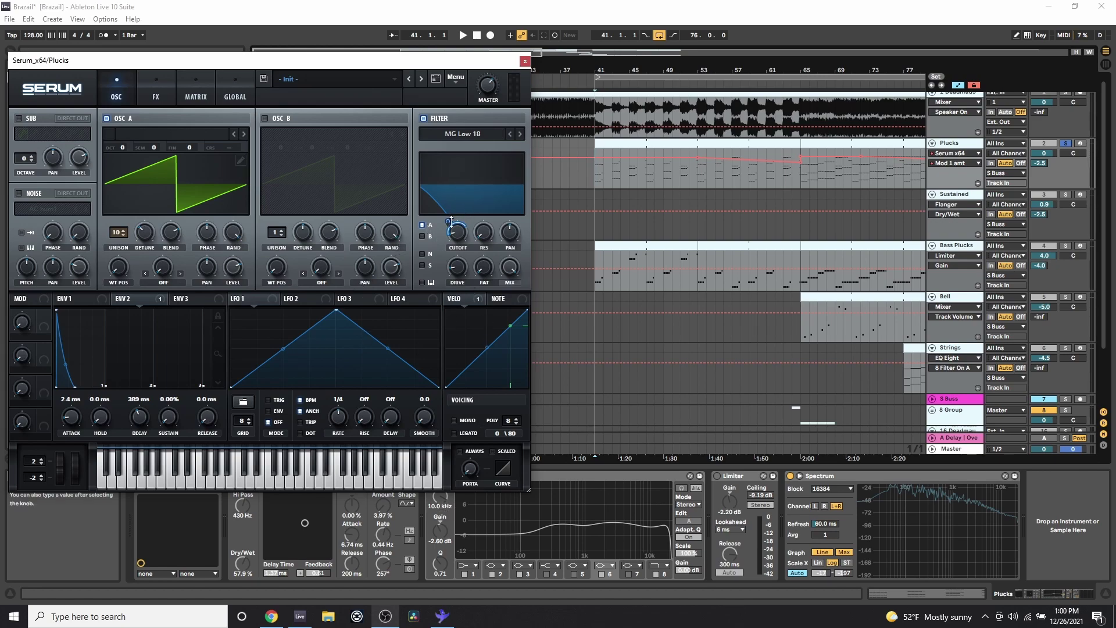
Switch on the Reverb in Serum's effects rack and close the Serum window
{"action": "left_click", "coordinate": [149, 88]}
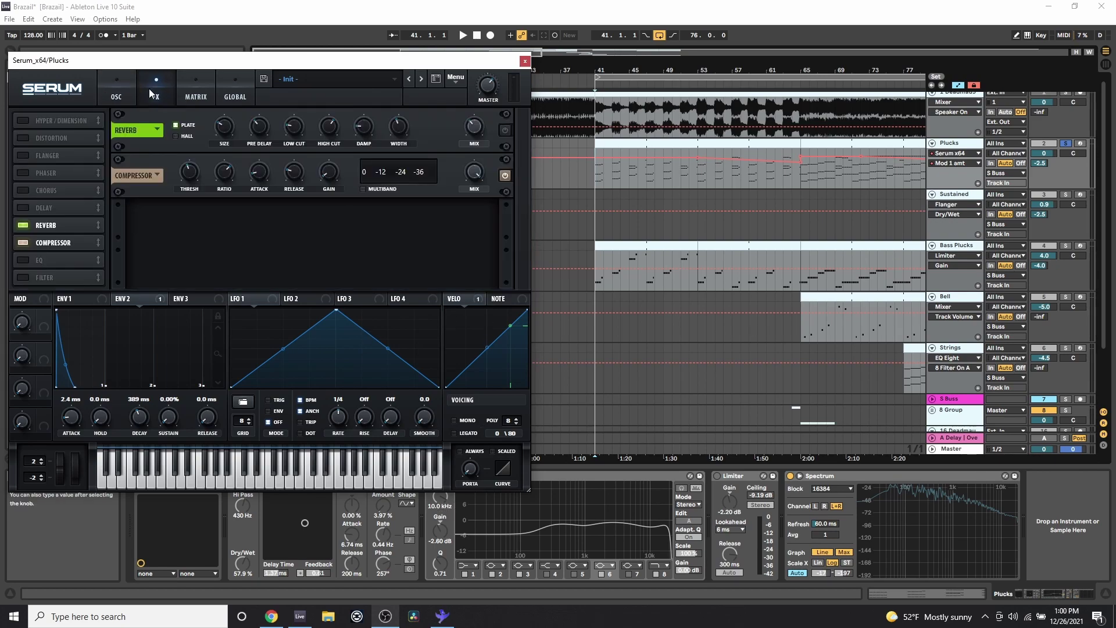
{"action": "left_click", "coordinate": [504, 129]}
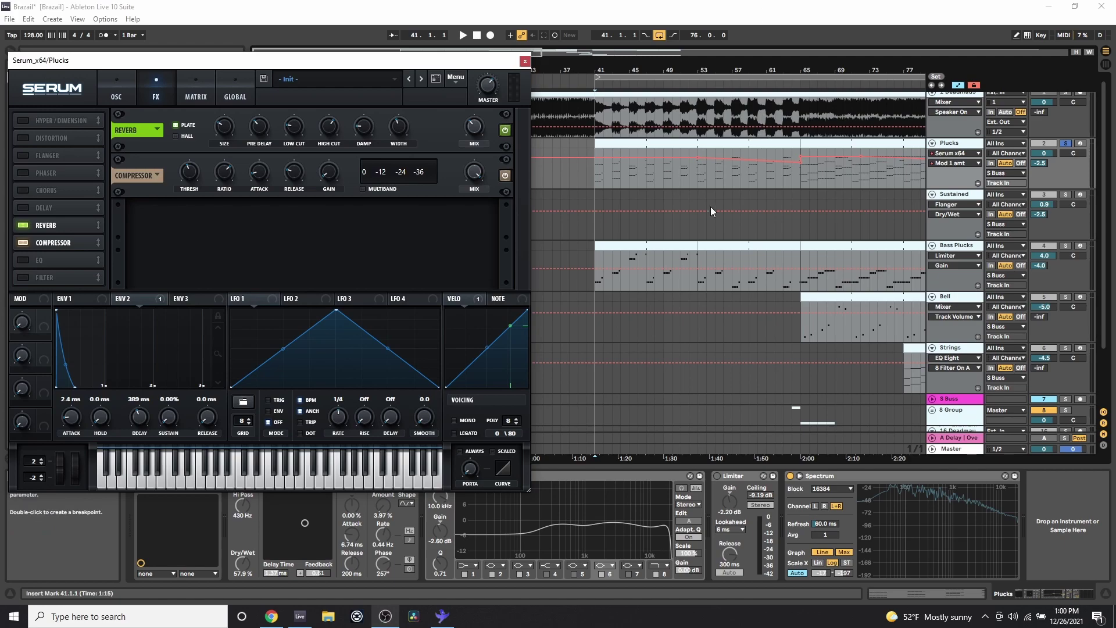
{"action": "left_click", "coordinate": [525, 61]}
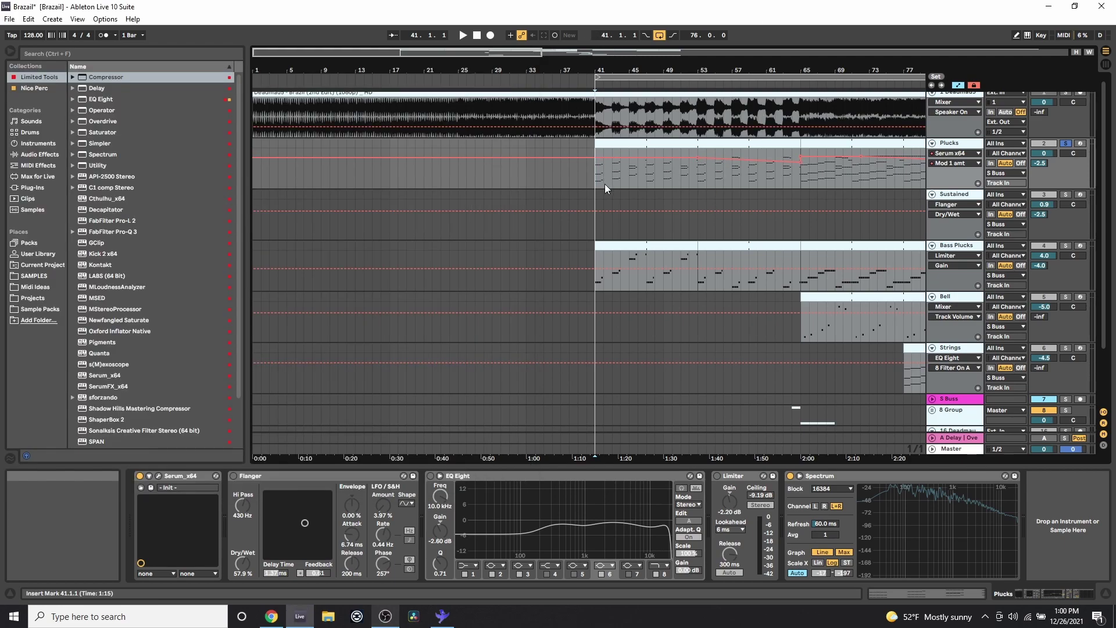
Audition the Plucks with reverb from bar 41 while displaying the track's Fil Cutoff automation, and stop playback
{"action": "key", "text": "space"}
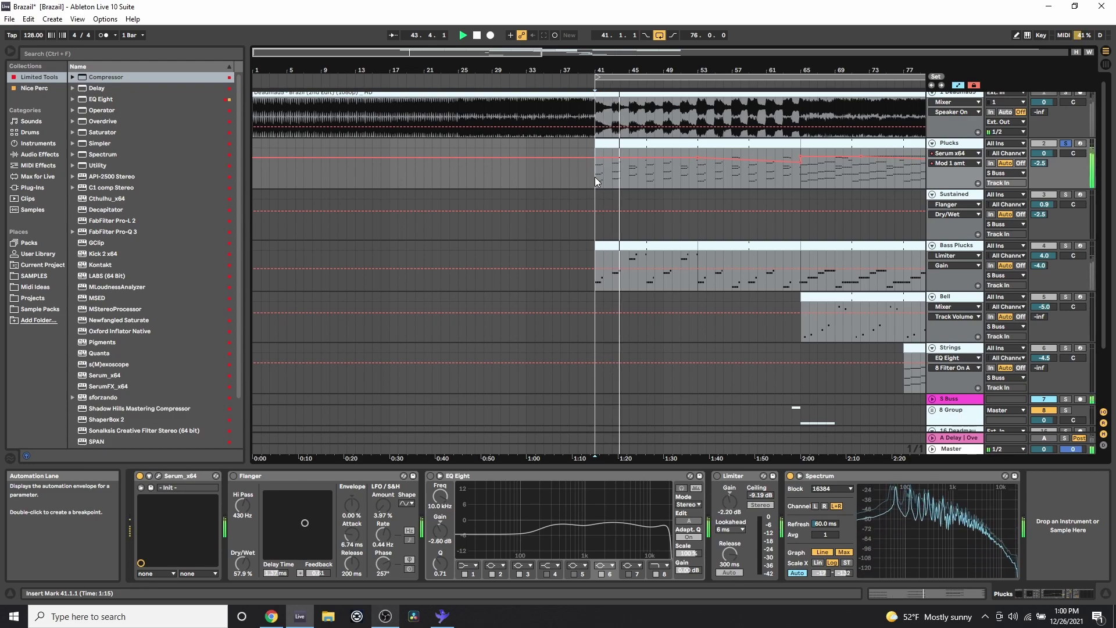
{"action": "left_click", "coordinate": [956, 163]}
{"action": "left_click", "coordinate": [942, 182]}
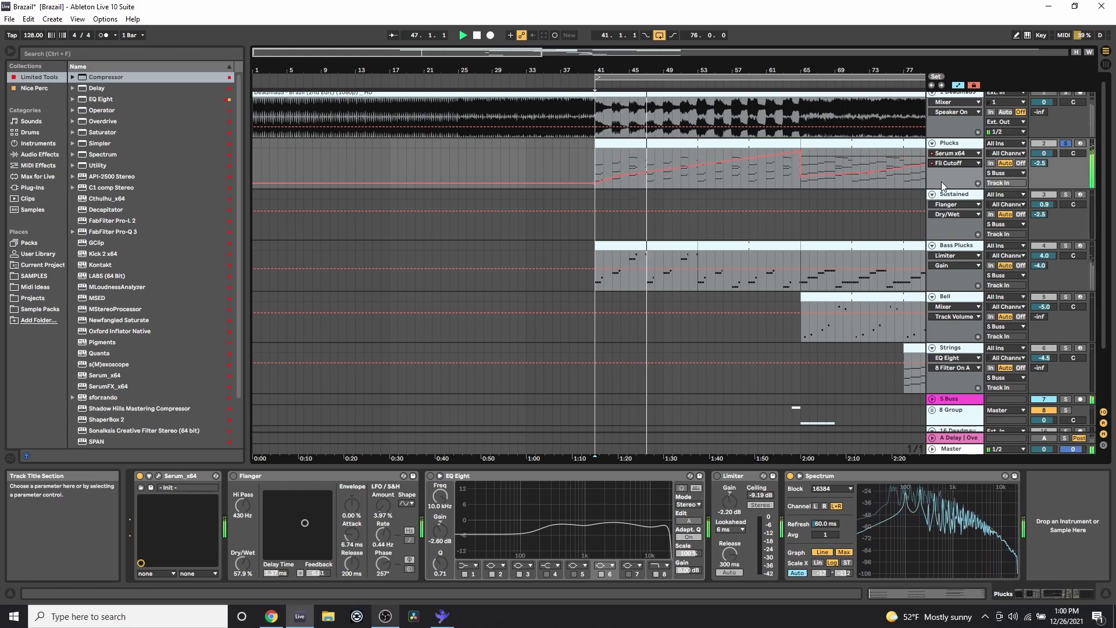
{"action": "key", "text": "space"}
Reopen Serum's effects rack for the Plucks and inspect the Compressor's attack, ratio, release and threshold
{"action": "left_click", "coordinate": [158, 477]}
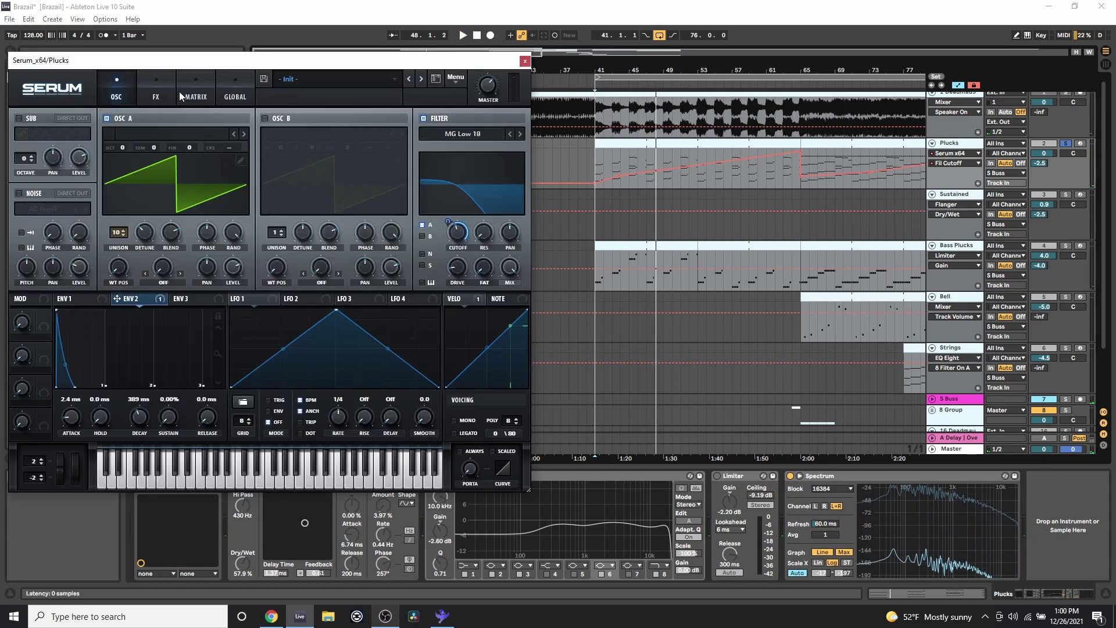
{"action": "left_click", "coordinate": [157, 93]}
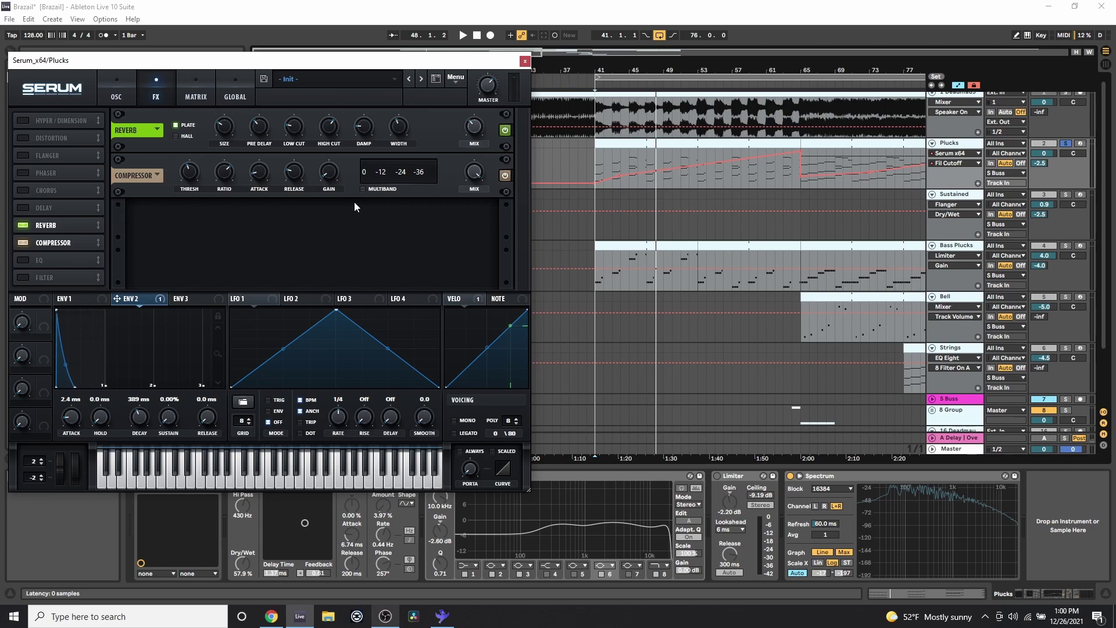
{"action": "left_click", "coordinate": [256, 173]}
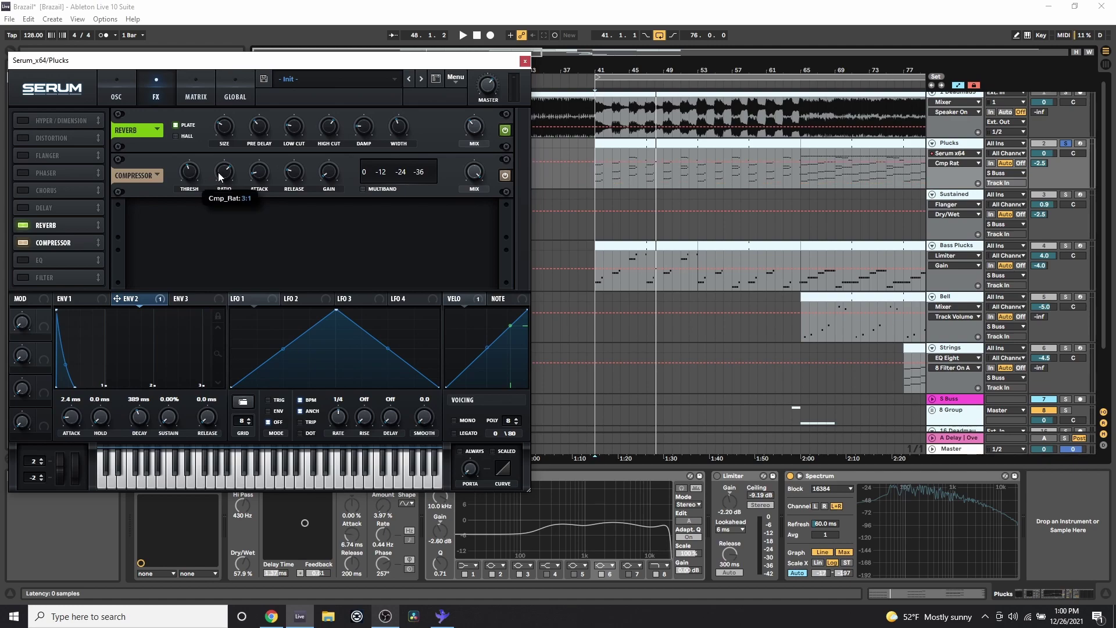
{"action": "left_click", "coordinate": [300, 169]}
{"action": "left_click", "coordinate": [189, 171]}
Play the compressed Plucks from bar 41 several times and inspect the Compressor's mix
{"action": "key", "text": "space"}
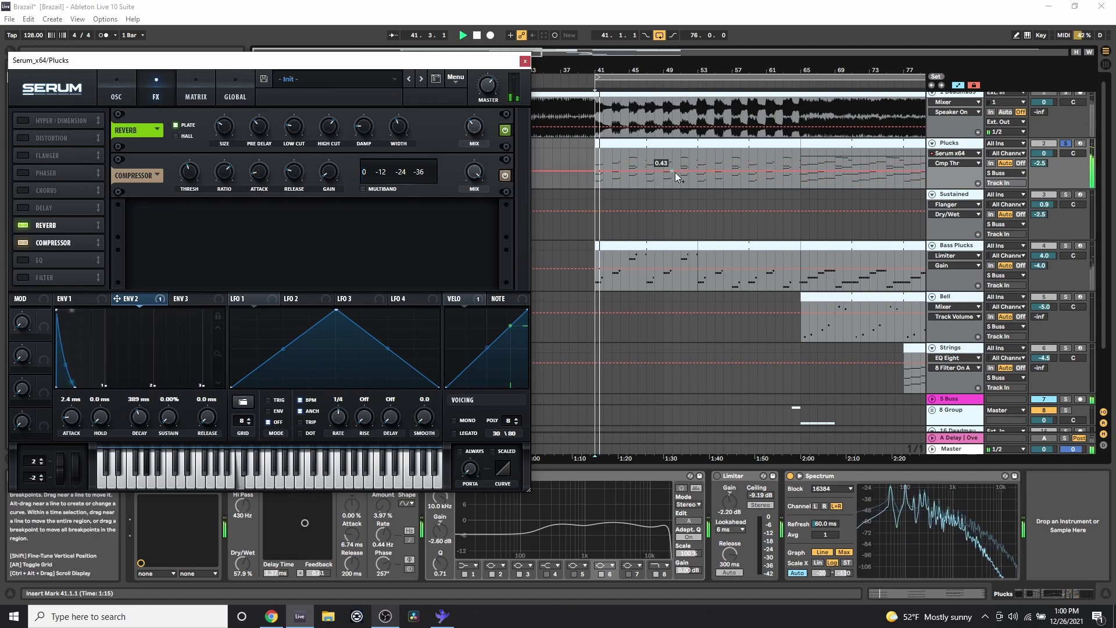
{"action": "key", "text": "space"}
{"action": "key", "text": "space"}
{"action": "key", "text": "space"}
{"action": "key", "text": "space"}
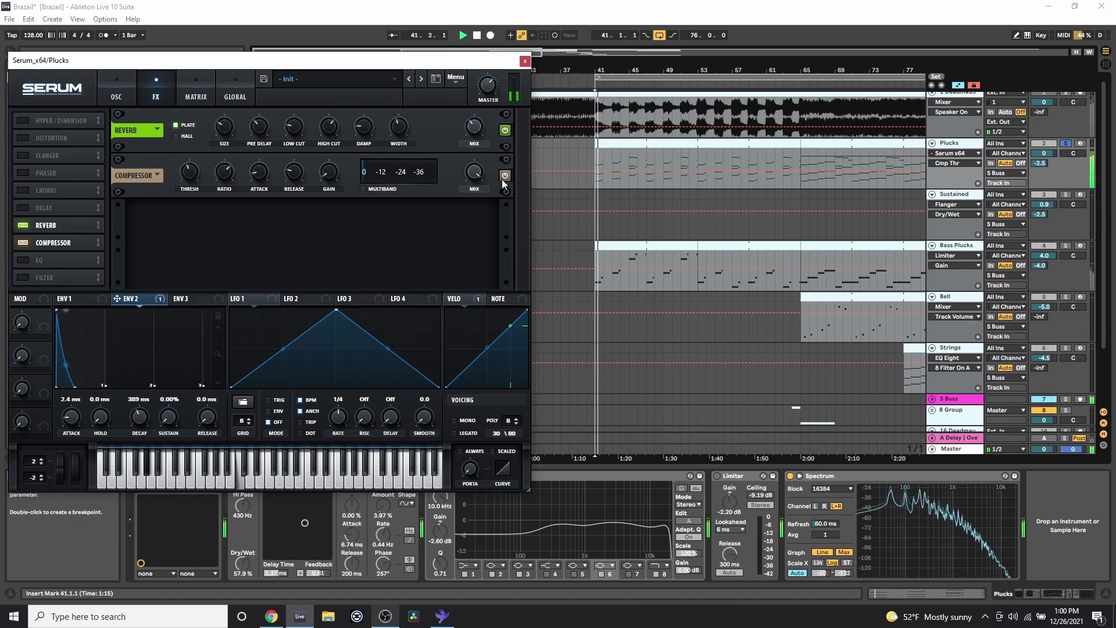
{"action": "left_click", "coordinate": [476, 185]}
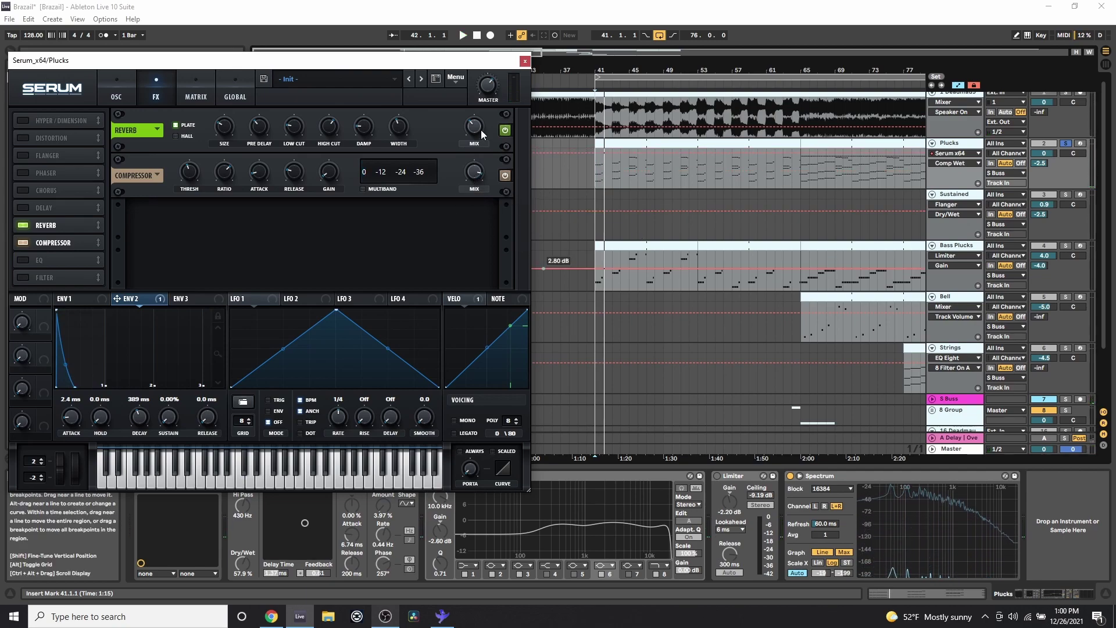
Close Serum, switch on the Flanger of the Plucks track and play from bar 59
{"action": "left_click", "coordinate": [525, 62]}
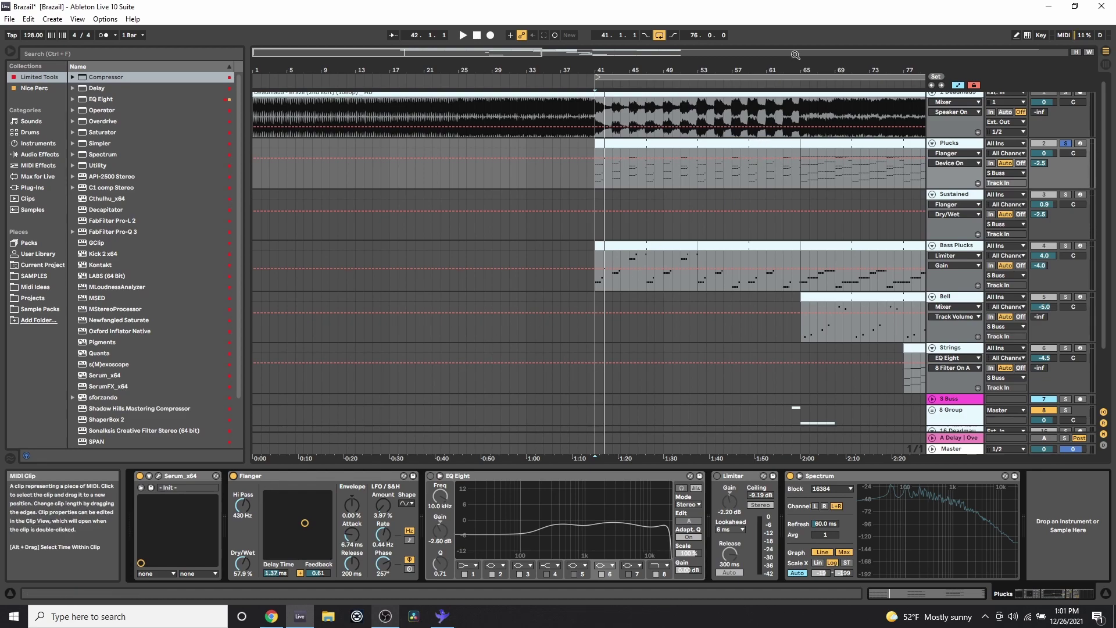
{"action": "left_click_drag", "start_coordinate": [786, 70], "coordinate": [676, 75]}
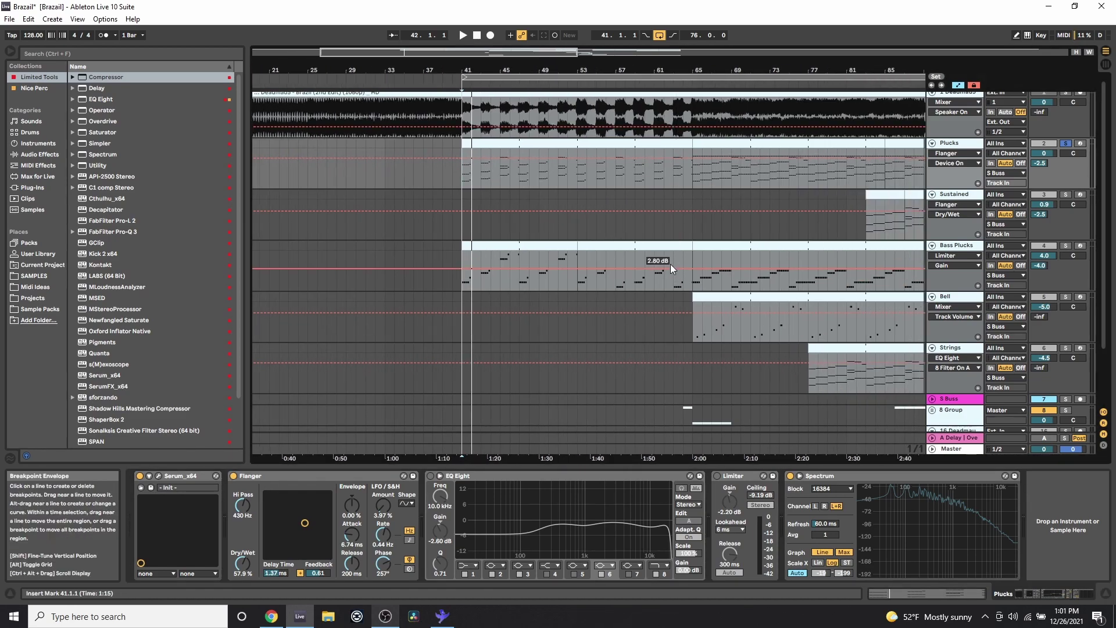
{"action": "left_click", "coordinate": [634, 180]}
{"action": "key", "text": "space"}
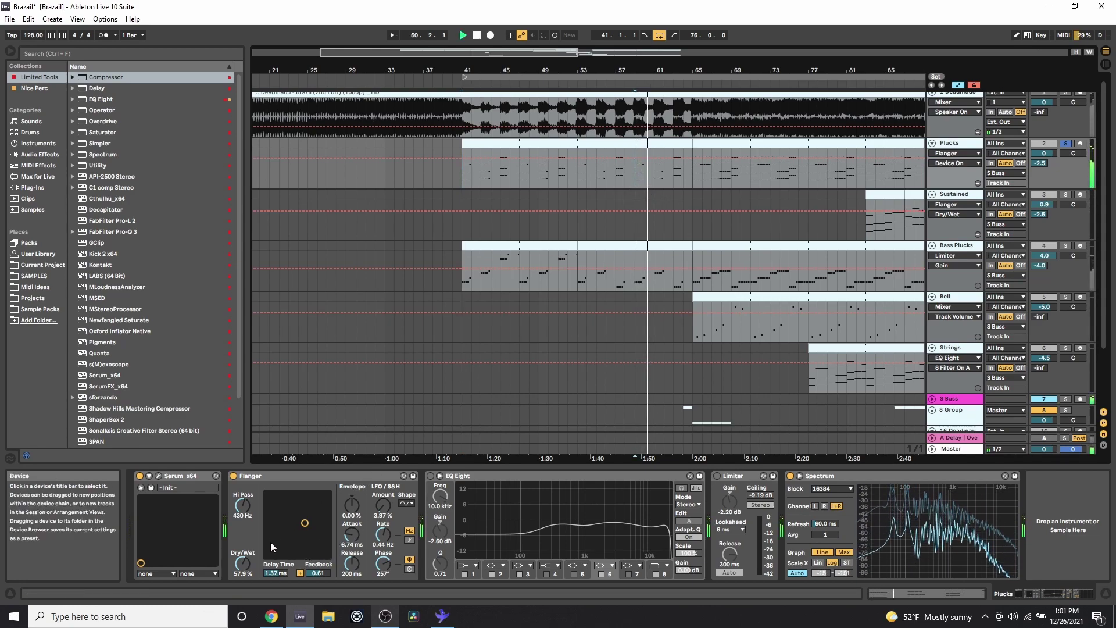
Set the Flanger's LFO Amount to 44.4 %, Delay Time to 1.96 ms, Feedback to 0.73 and Dry/Wet to 54 %
{"action": "left_click_drag", "start_coordinate": [243, 565], "coordinate": [242, 513]}
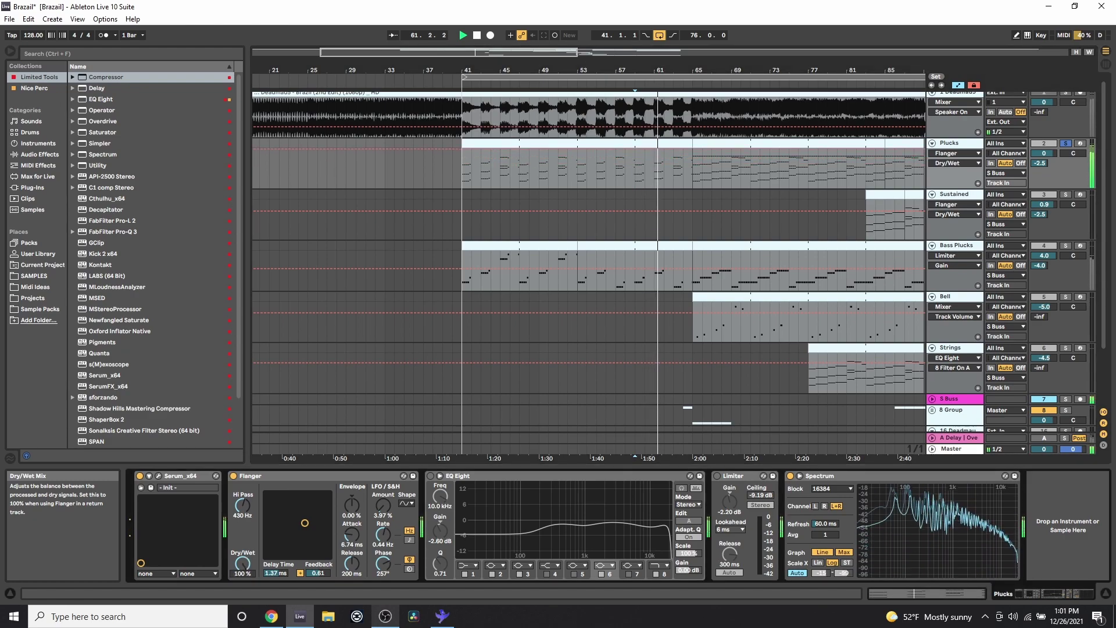
{"action": "left_click_drag", "start_coordinate": [263, 561], "coordinate": [243, 608]}
{"action": "left_click_drag", "start_coordinate": [378, 509], "coordinate": [377, 475]}
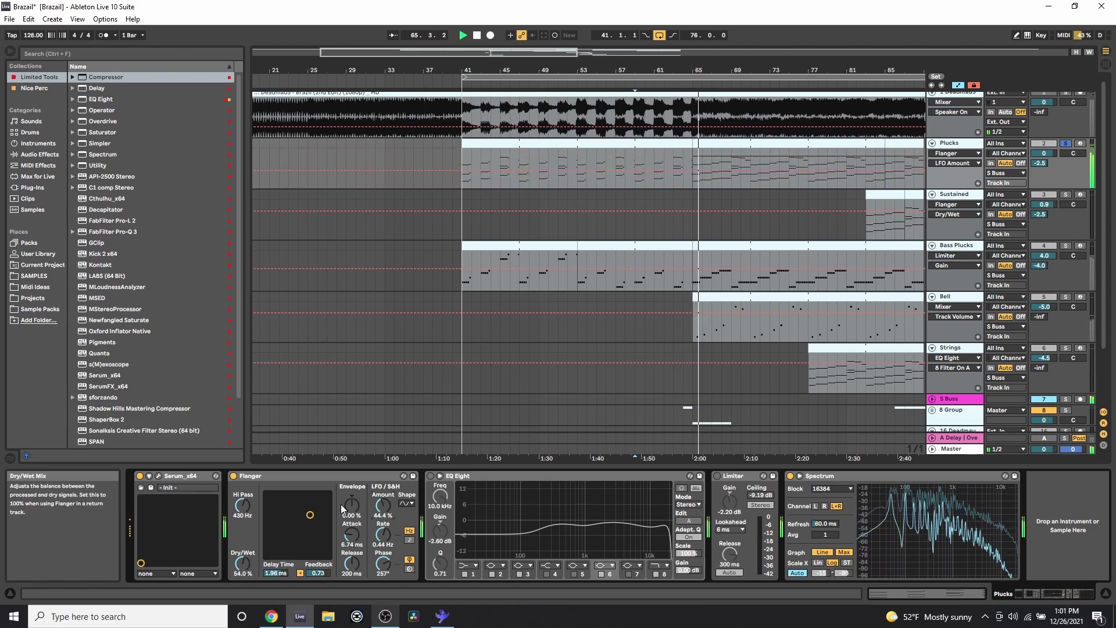
Replay the Plucks from bar 59 and set the Flanger's Dry/Wet to 55.6 %
{"action": "left_click", "coordinate": [638, 165]}
{"action": "key", "text": "space"}
{"action": "key", "text": "space"}
{"action": "left_click_drag", "start_coordinate": [243, 567], "coordinate": [247, 578]}
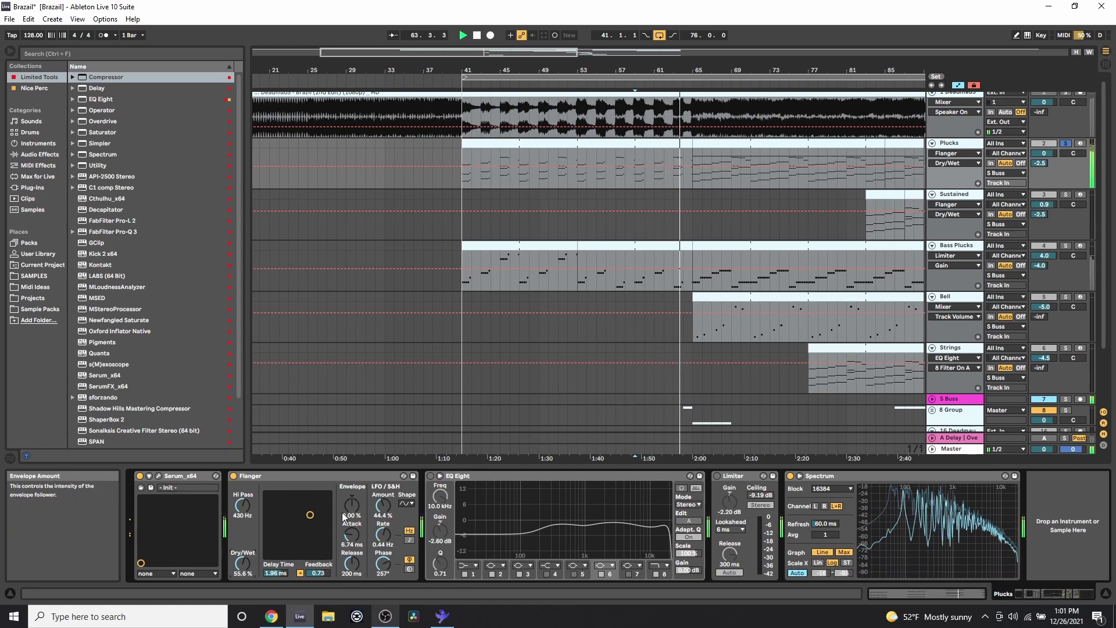
Compare the Plucks with the Flanger bypassed and switched back on, playing from bar 59, and stop playback
{"action": "key", "text": "space"}
{"action": "left_click", "coordinate": [233, 477]}
{"action": "key", "text": "space"}
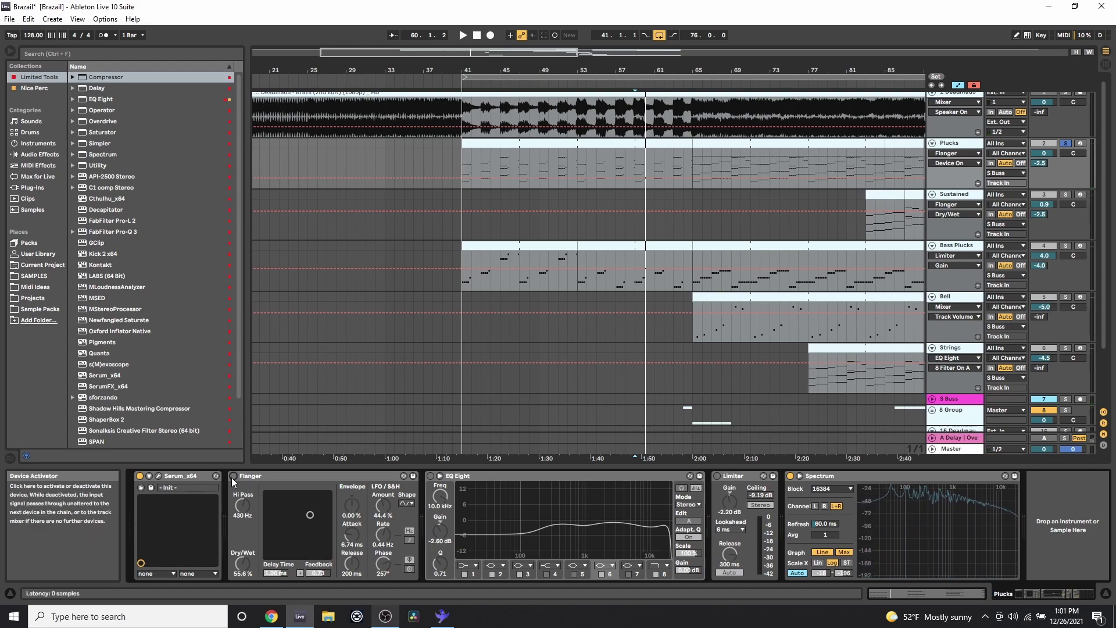
{"action": "key", "text": "space"}
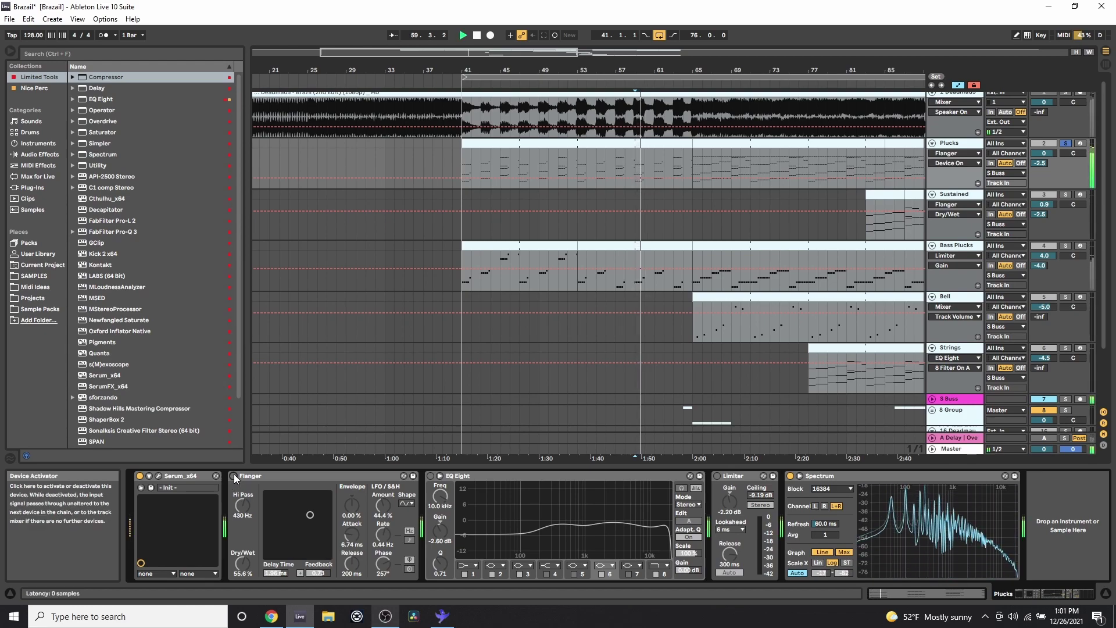
{"action": "left_click", "coordinate": [233, 475]}
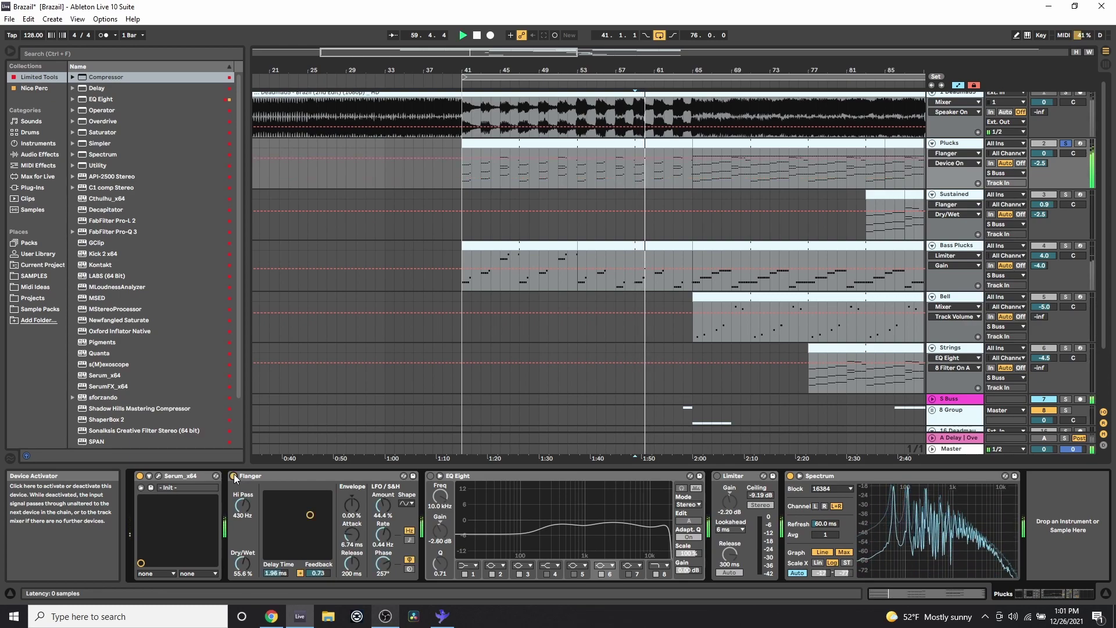
{"action": "key", "text": "space"}
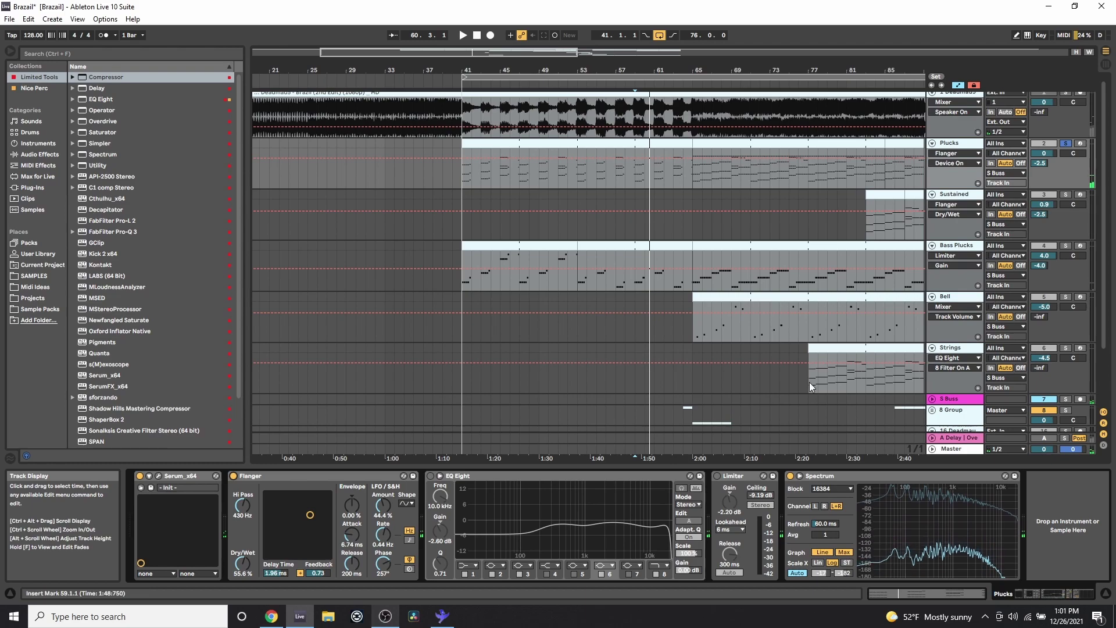
Show the A Delay return's devices and examine its Macro 1 automation across bars 89 to 93
{"action": "key", "text": "ctrl+a"}
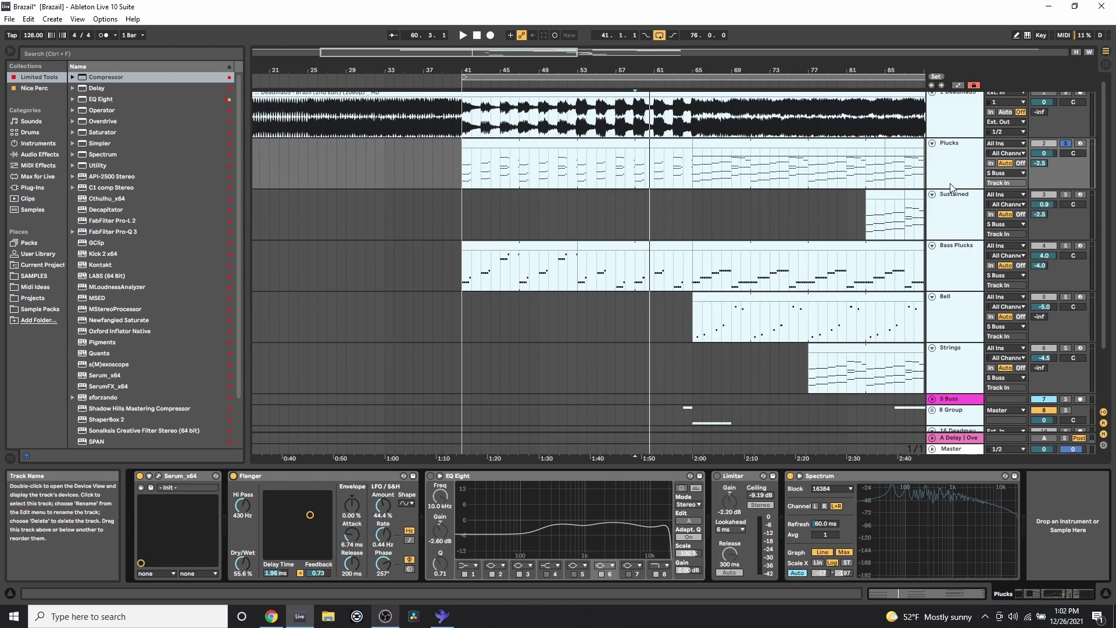
{"action": "left_click", "coordinate": [952, 442]}
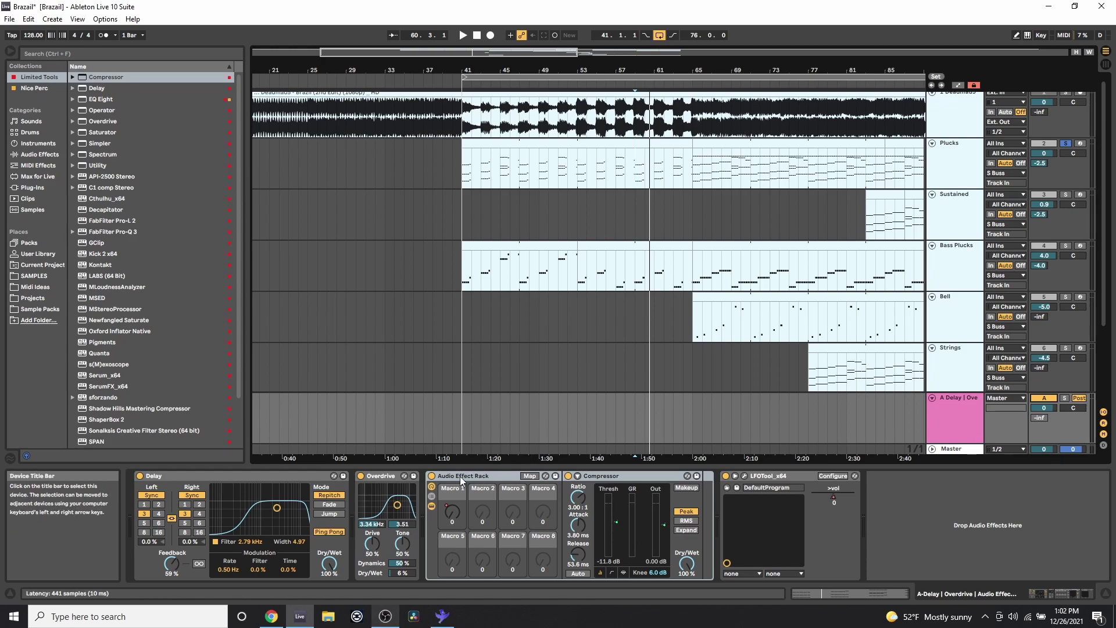
{"action": "left_click", "coordinate": [460, 508]}
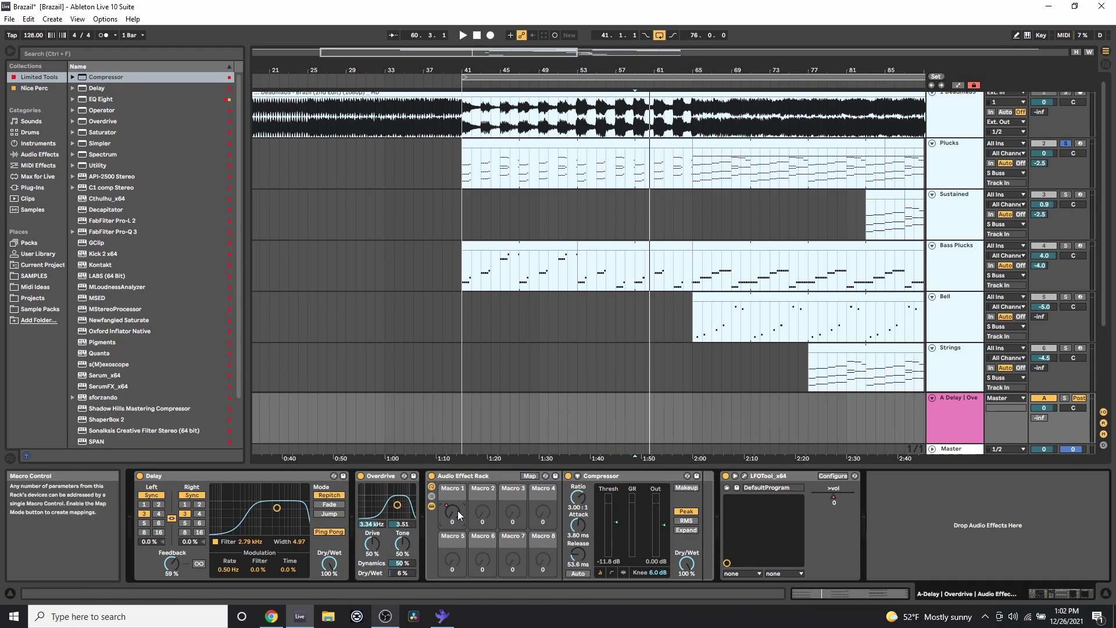
{"action": "left_click_drag", "start_coordinate": [630, 65], "coordinate": [451, 65]}
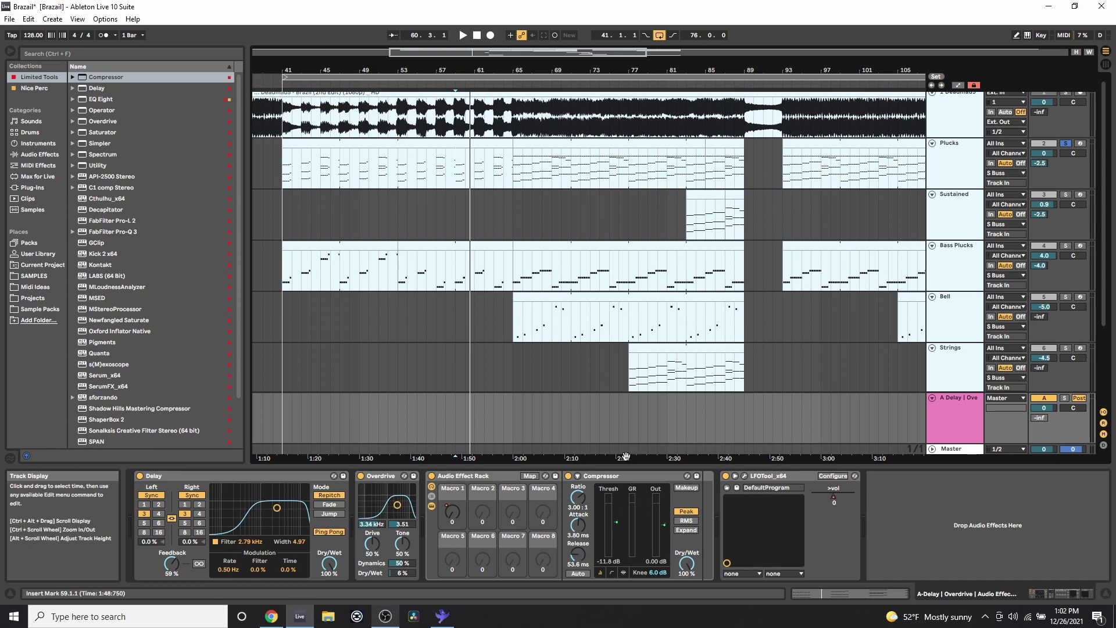
{"action": "key", "text": "a"}
{"action": "left_click_drag", "start_coordinate": [738, 431], "coordinate": [789, 434]}
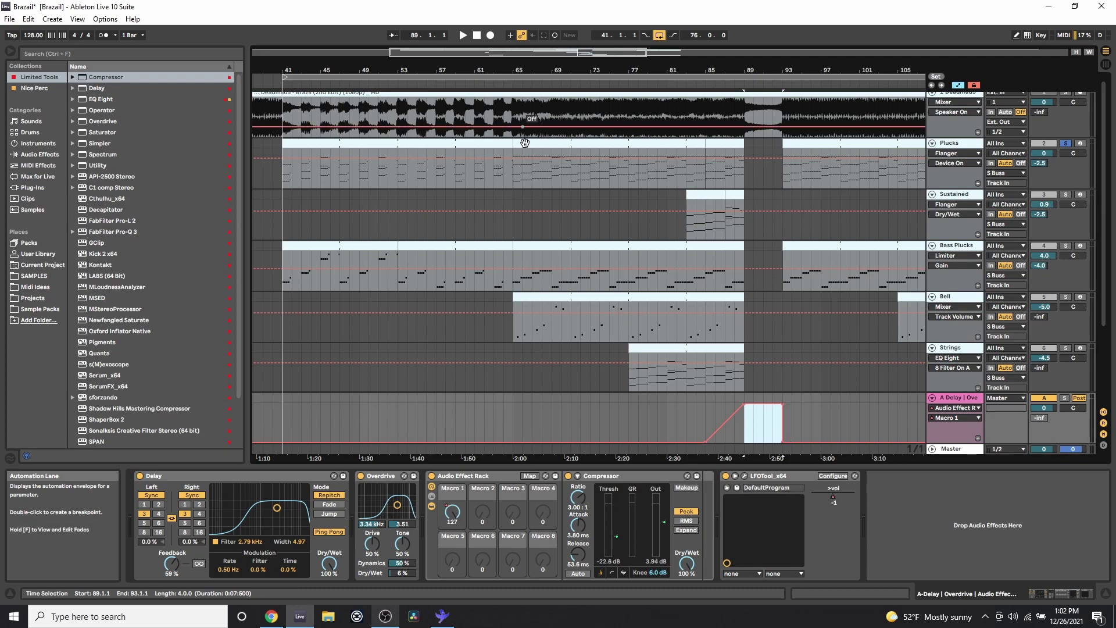
Hide the automation lanes, play the Plucks from bar 47 and stop playback
{"action": "left_click", "coordinate": [336, 180]}
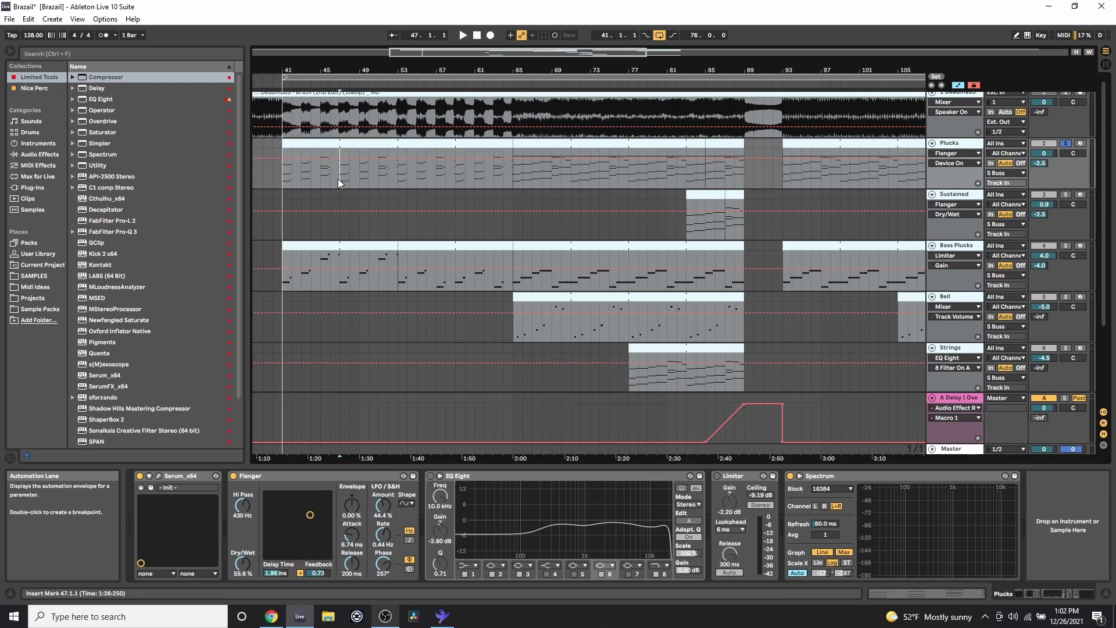
{"action": "key", "text": "a"}
{"action": "key", "text": "space"}
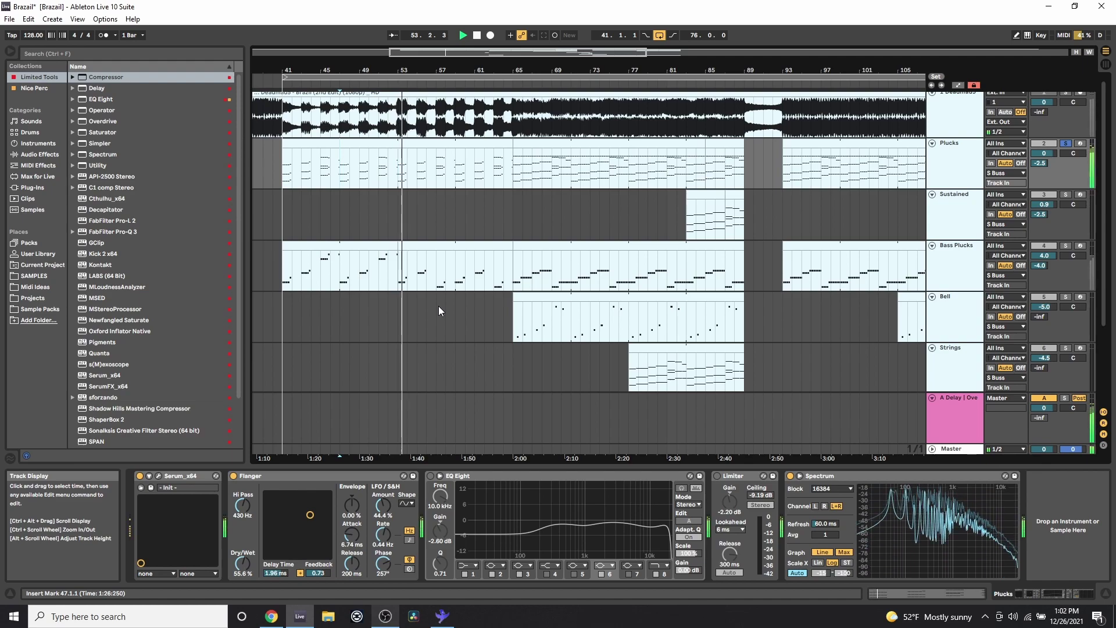
{"action": "key", "text": "space"}
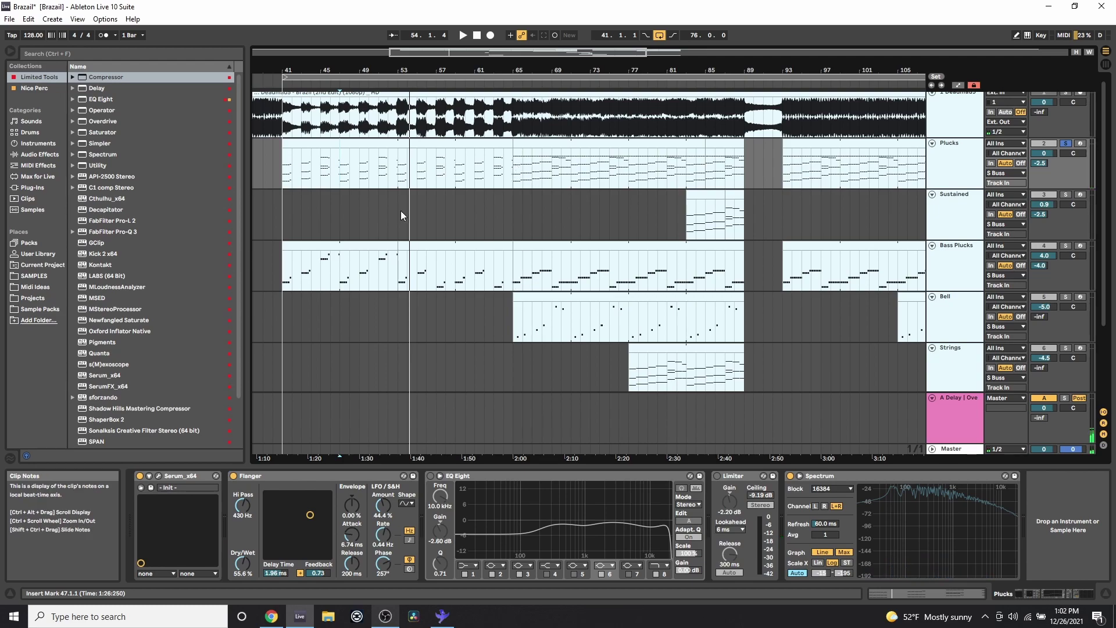
Examine the held D#4 note over the first three bars of the Plucks clip at bar 65 and play the part
{"action": "left_click", "coordinate": [579, 143]}
{"action": "left_click_drag", "start_coordinate": [529, 70], "coordinate": [505, 90]}
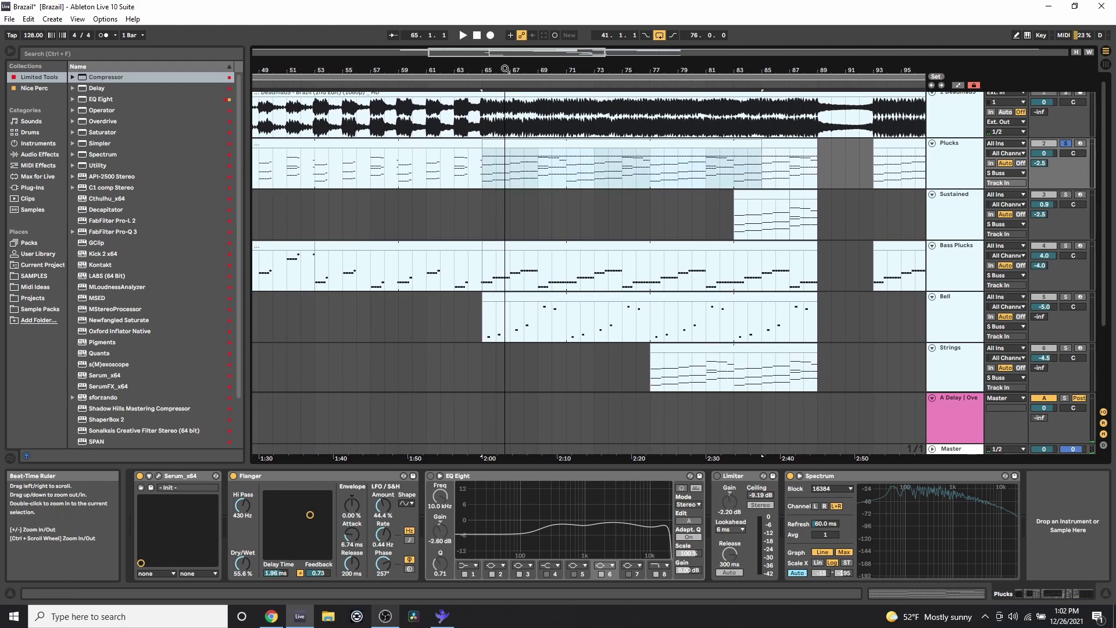
{"action": "left_click", "coordinate": [895, 591]}
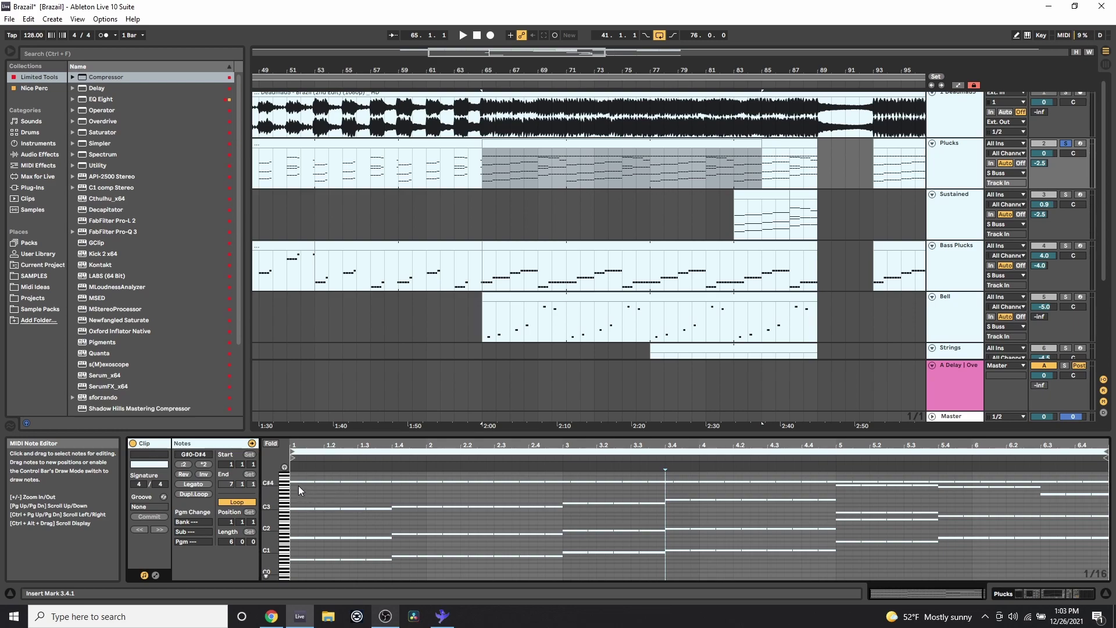
{"action": "left_click_drag", "start_coordinate": [298, 486], "coordinate": [692, 444]}
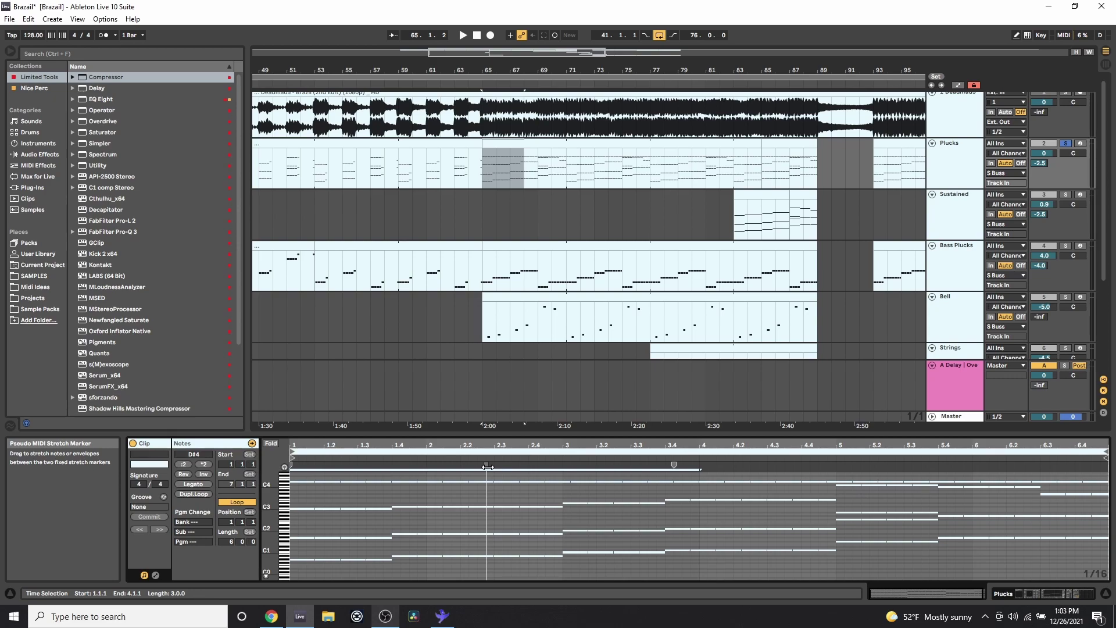
{"action": "left_click", "coordinate": [484, 177]}
{"action": "key", "text": "space"}
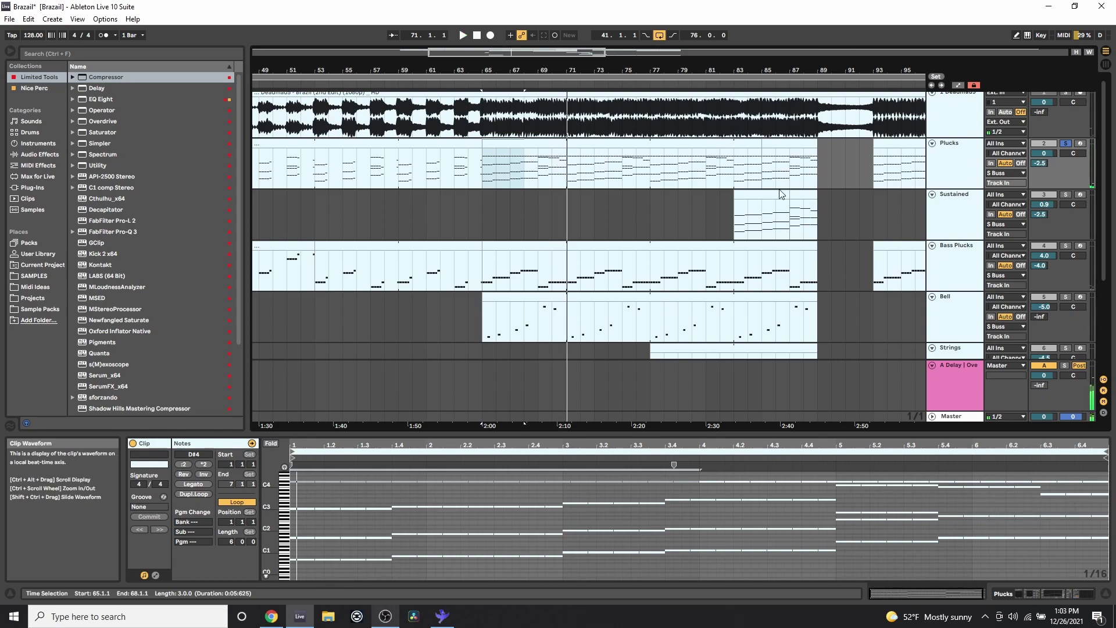
Show the automation lanes again and examine the Plucks Fil Cutoff and Mod 1 amt curves up to bar 93
{"action": "key", "text": "a"}
{"action": "left_click", "coordinate": [939, 155]}
{"action": "left_click", "coordinate": [940, 170]}
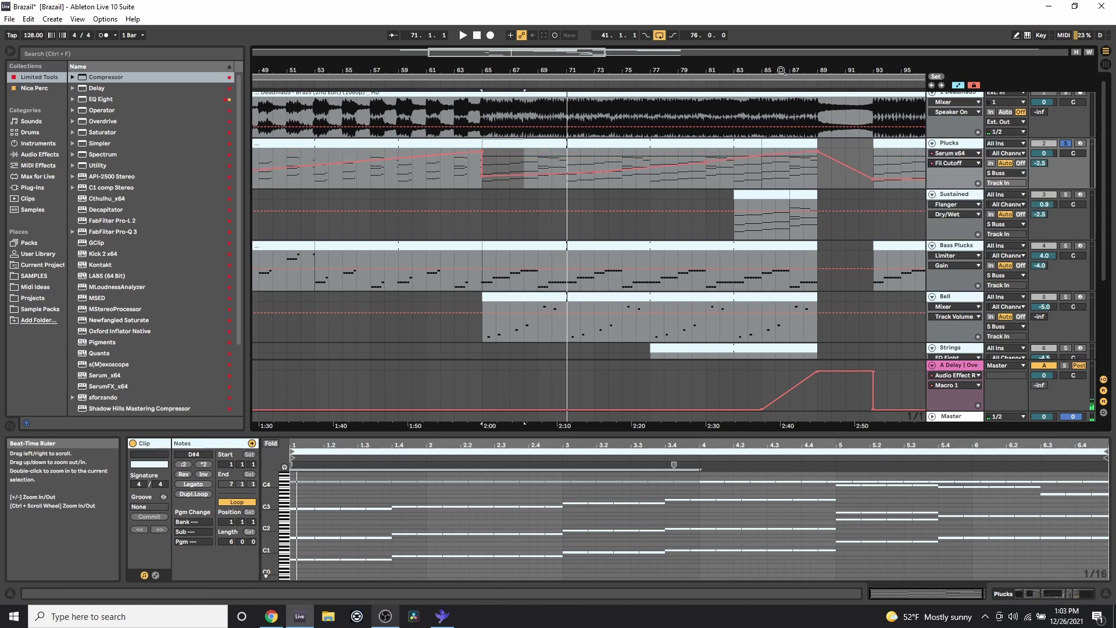
{"action": "left_click_drag", "start_coordinate": [787, 70], "coordinate": [680, 68]}
{"action": "left_click", "coordinate": [963, 164]}
{"action": "left_click", "coordinate": [950, 189]}
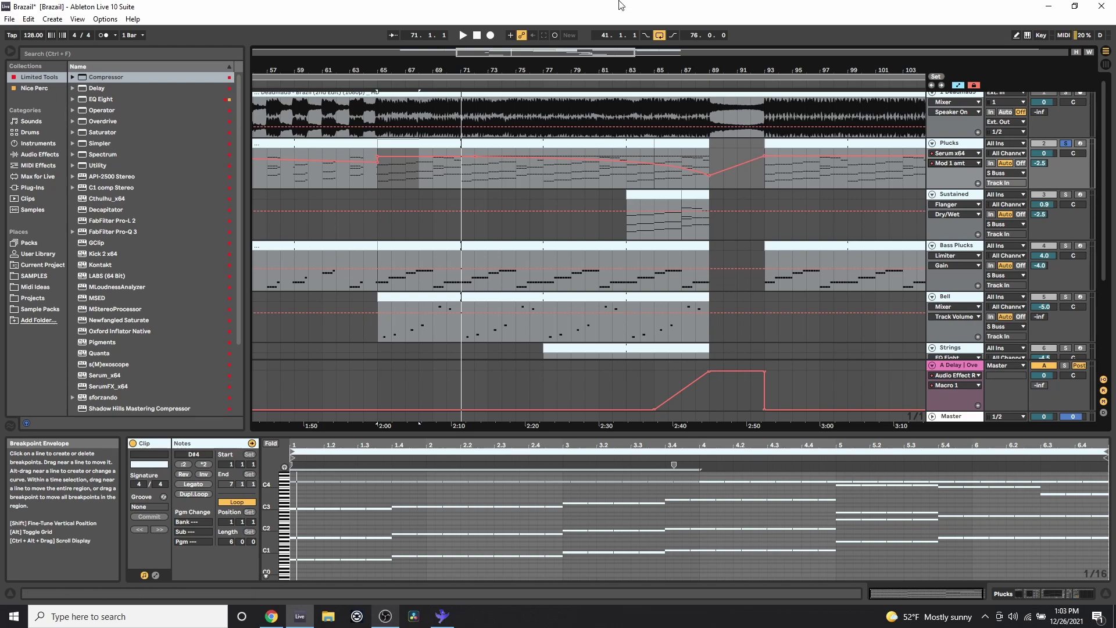
Examine the Plucks Mod 1 amt automation over bars 81 to 93
{"action": "left_click_drag", "start_coordinate": [606, 171], "coordinate": [716, 167]}
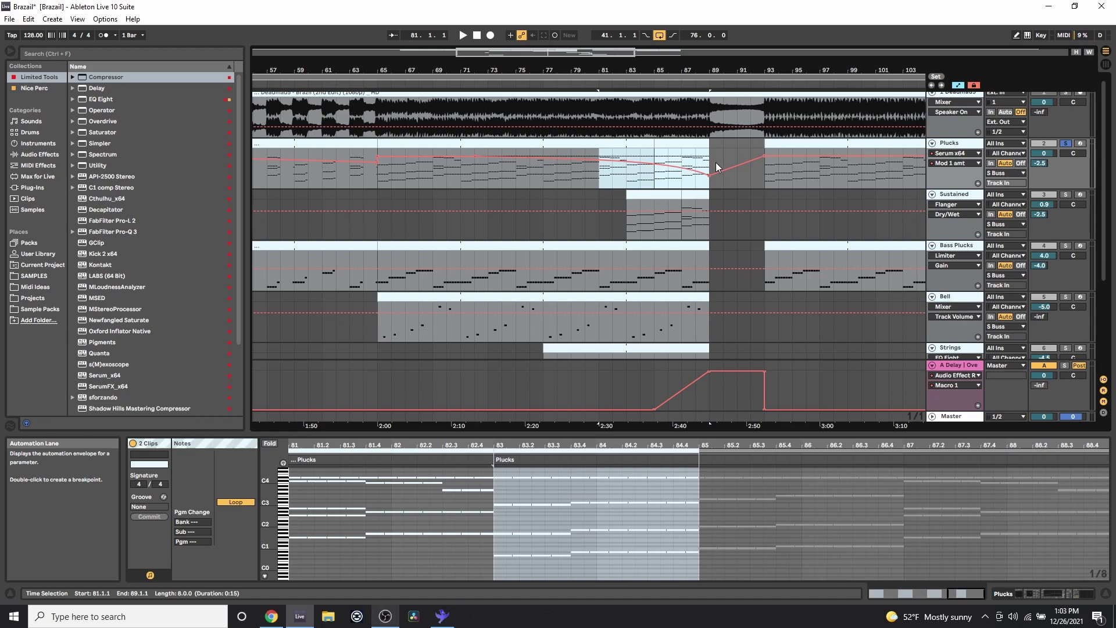
{"action": "left_click_drag", "start_coordinate": [658, 70], "coordinate": [600, 36]}
{"action": "left_click", "coordinate": [643, 171]}
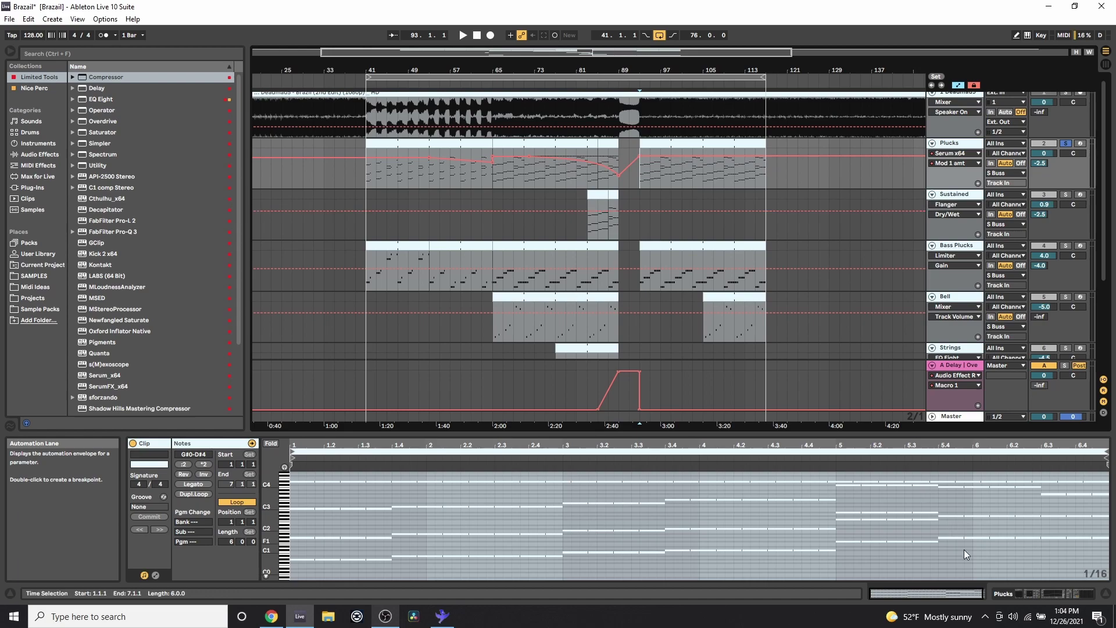
Show the Plucks track's devices and switch on its EQ Eight and Limiter
{"action": "left_click", "coordinate": [1004, 594]}
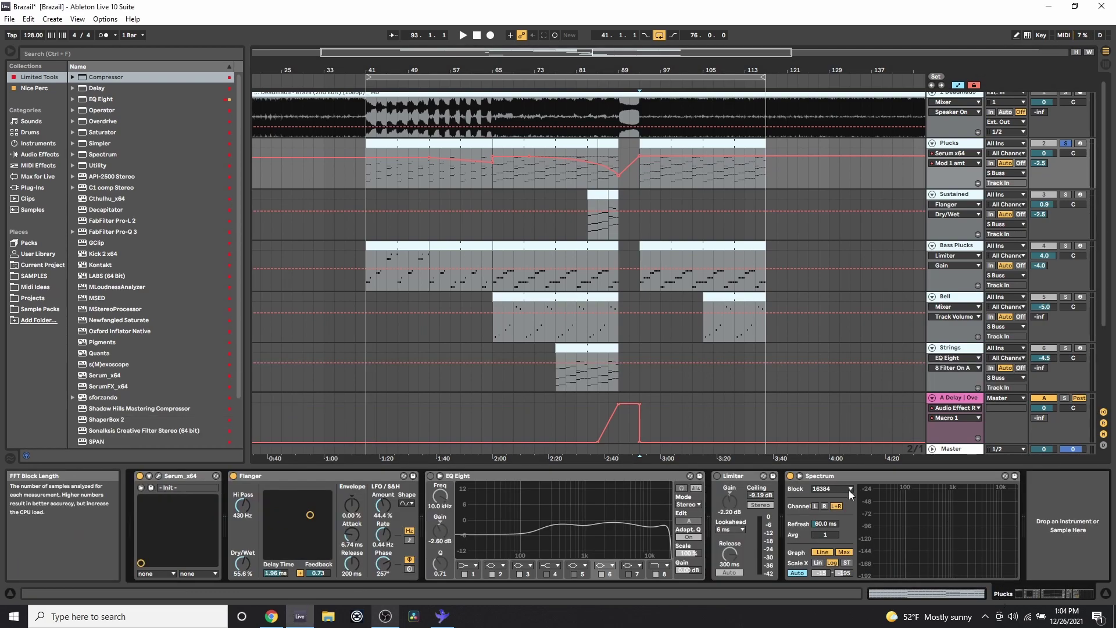
{"action": "left_click", "coordinate": [430, 476]}
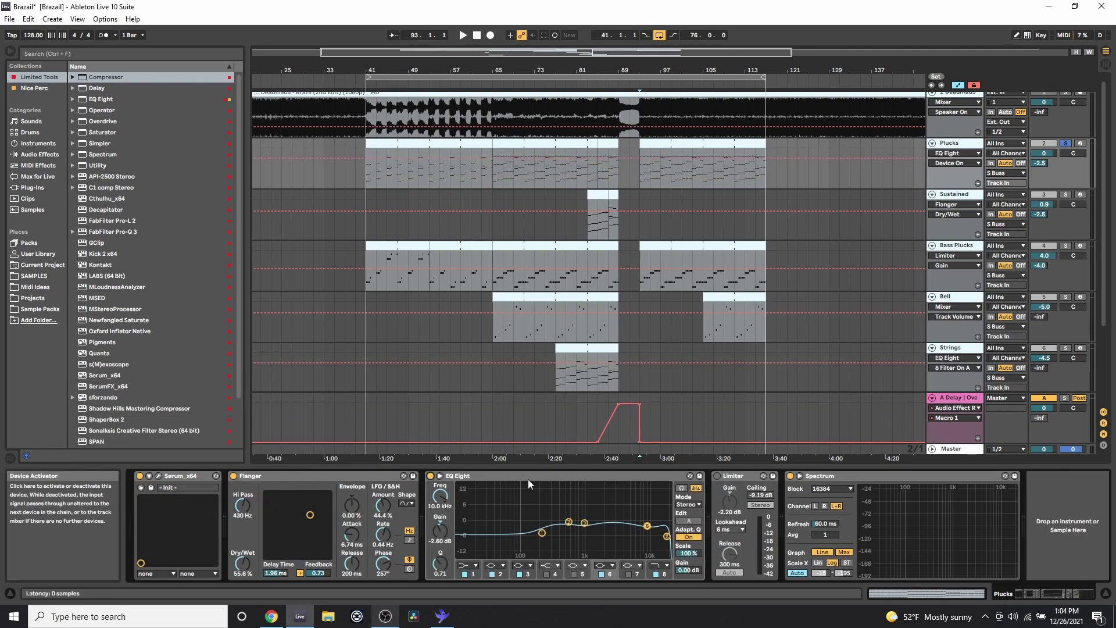
{"action": "left_click", "coordinate": [717, 476]}
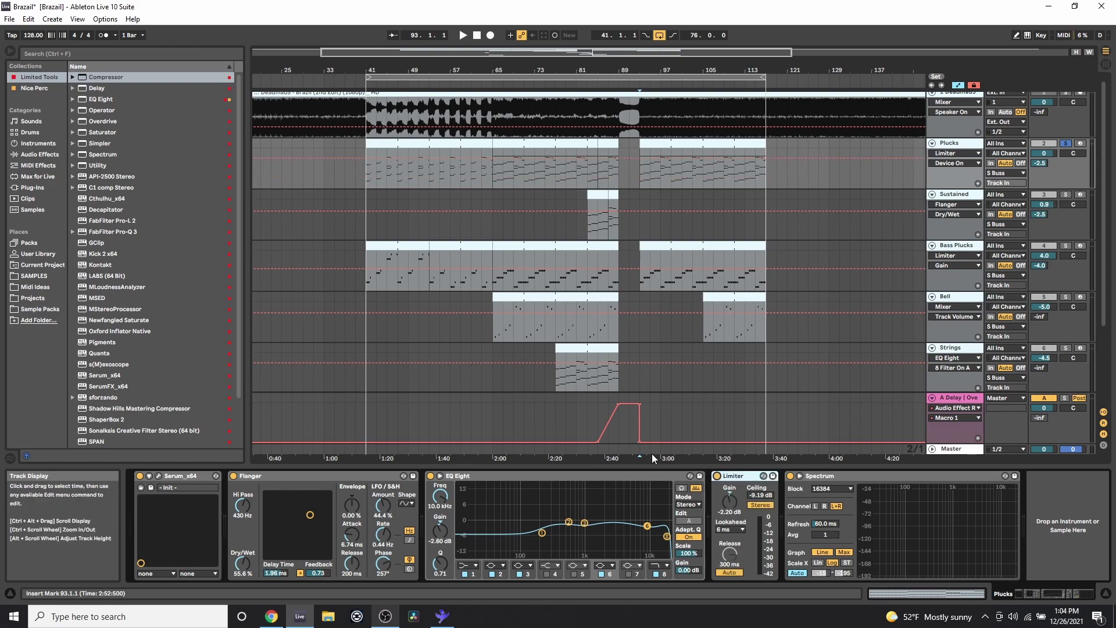
Hide the automation lanes and play the processed Plucks from bar 71
{"action": "key", "text": "a"}
{"action": "left_click", "coordinate": [528, 185]}
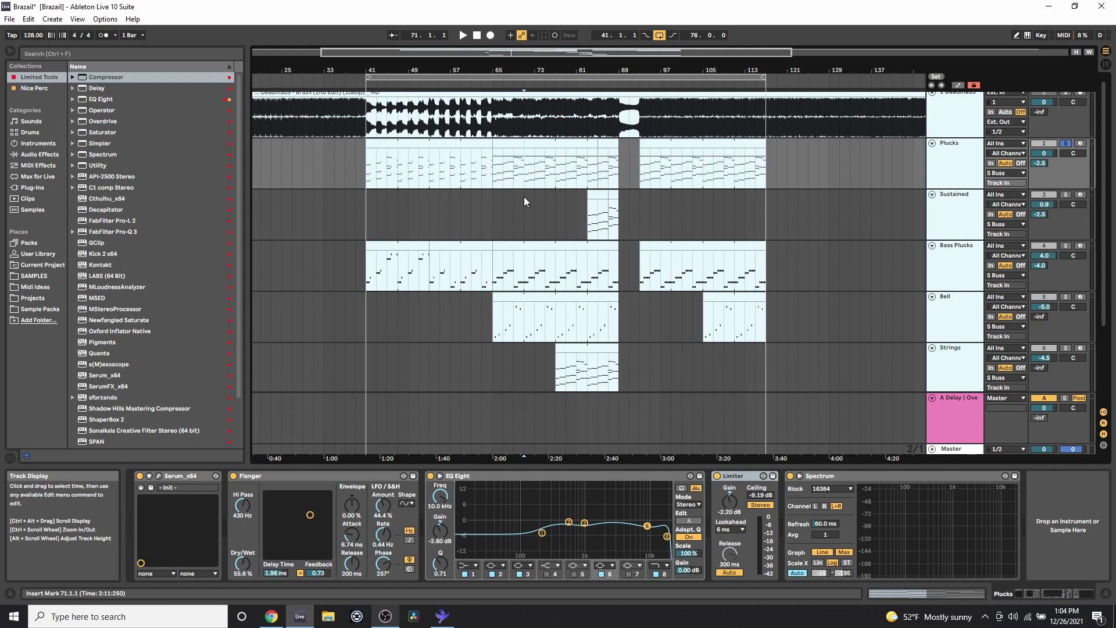
{"action": "key", "text": "space"}
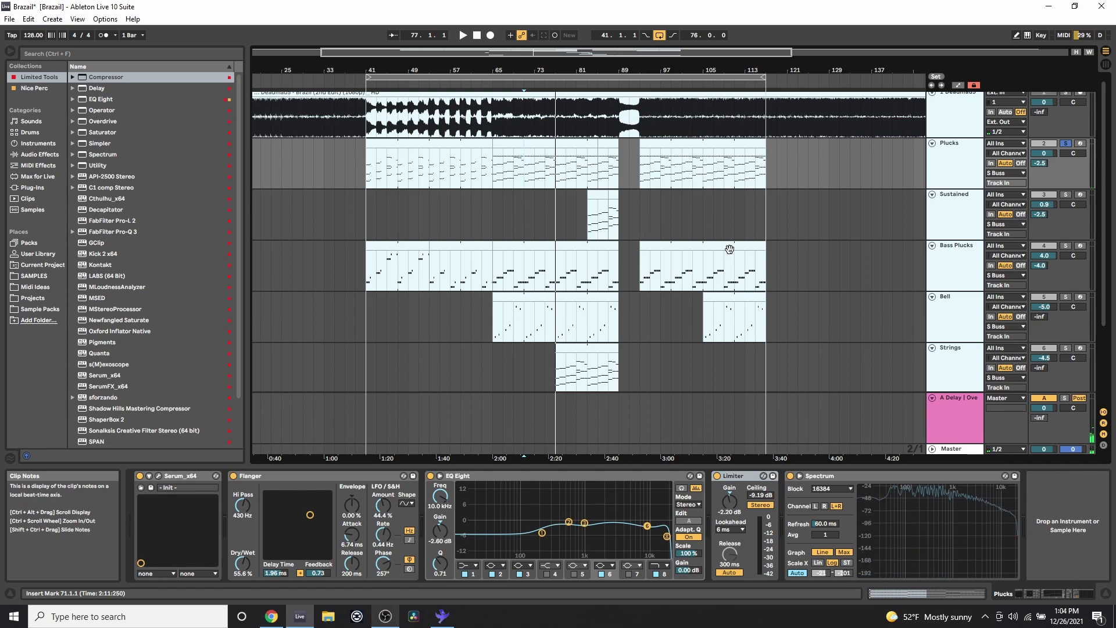
Solo the Bass Plucks track and examine the oscillator and FX settings of its Serum patch
{"action": "left_click", "coordinate": [789, 264]}
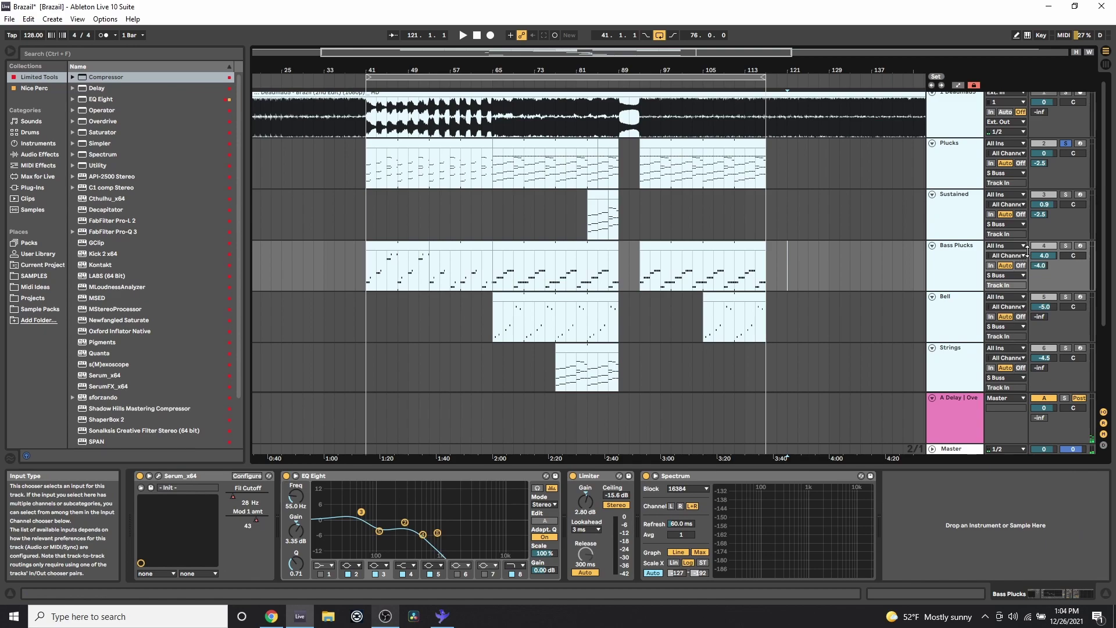
{"action": "left_click", "coordinate": [1066, 245]}
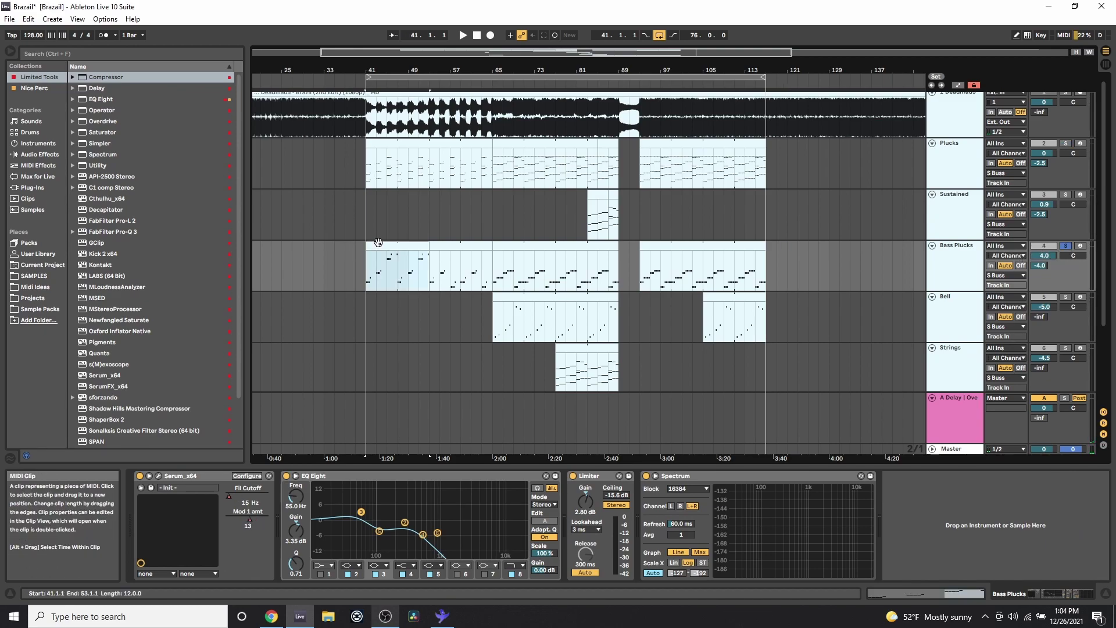
{"action": "left_click", "coordinate": [155, 475]}
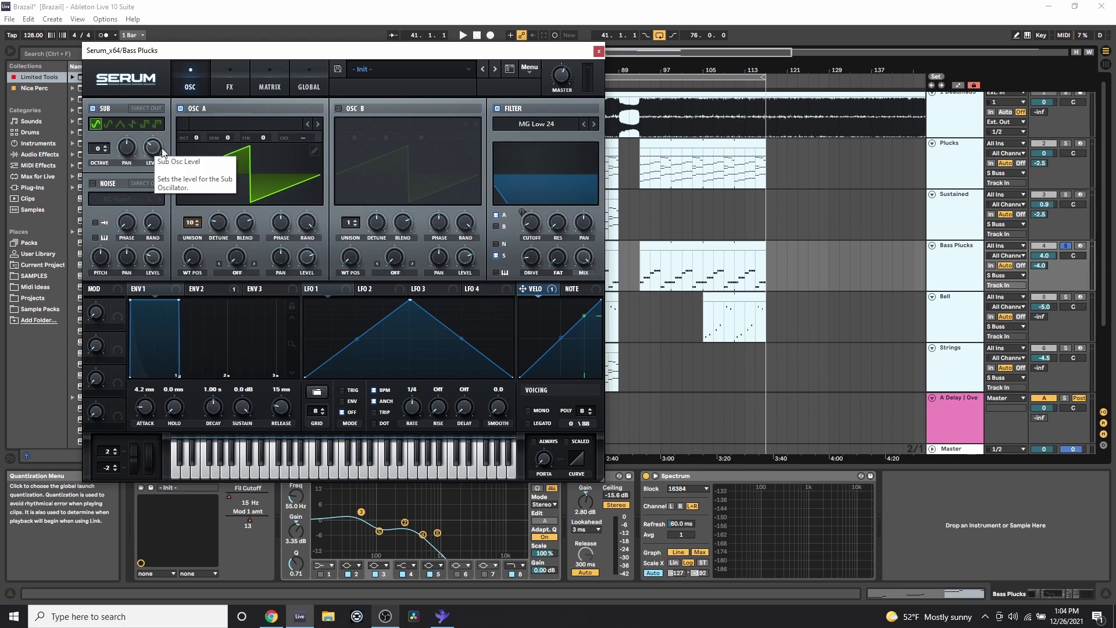
{"action": "left_click", "coordinate": [249, 77]}
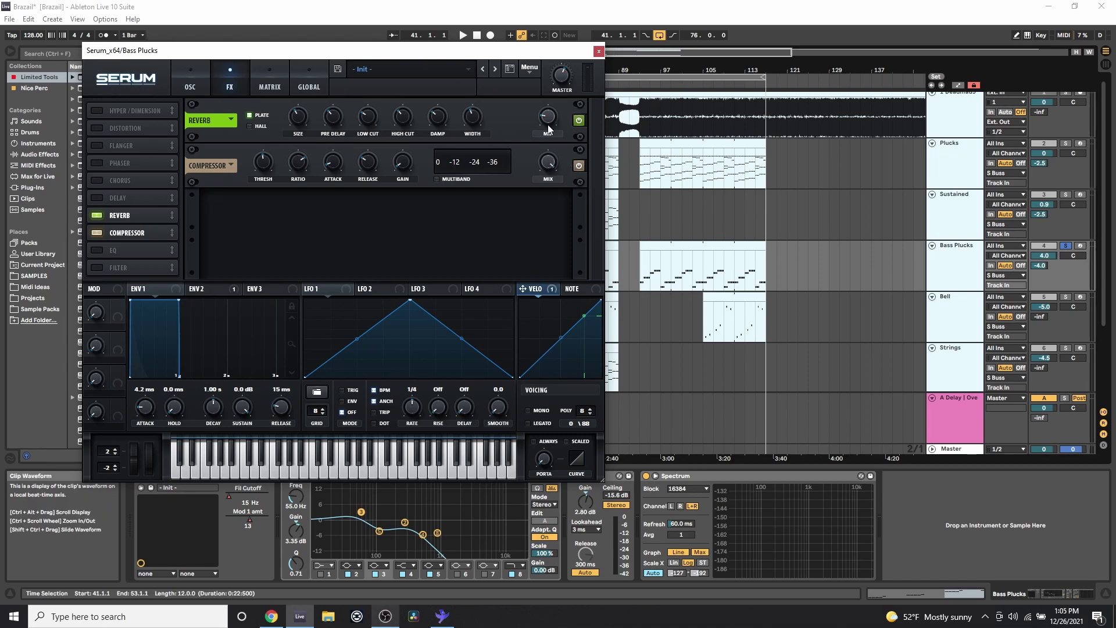
{"action": "left_click", "coordinate": [599, 52]}
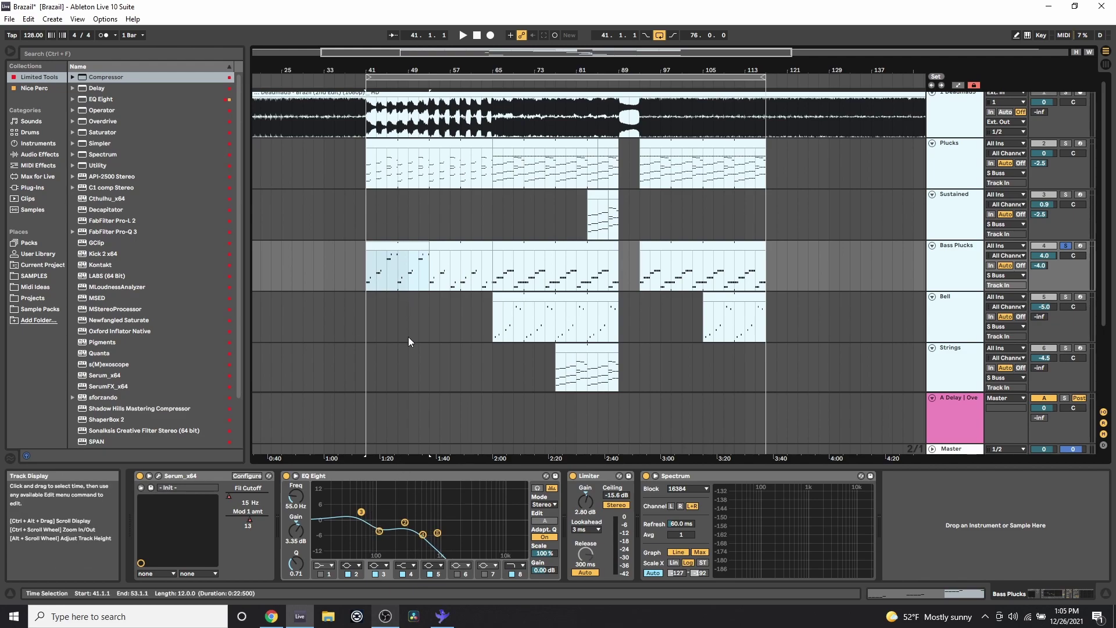
Show the automation lanes and examine the Fil Cutoff and Mod 1 amt curves of the Bass Plucks
{"action": "left_click", "coordinate": [392, 257]}
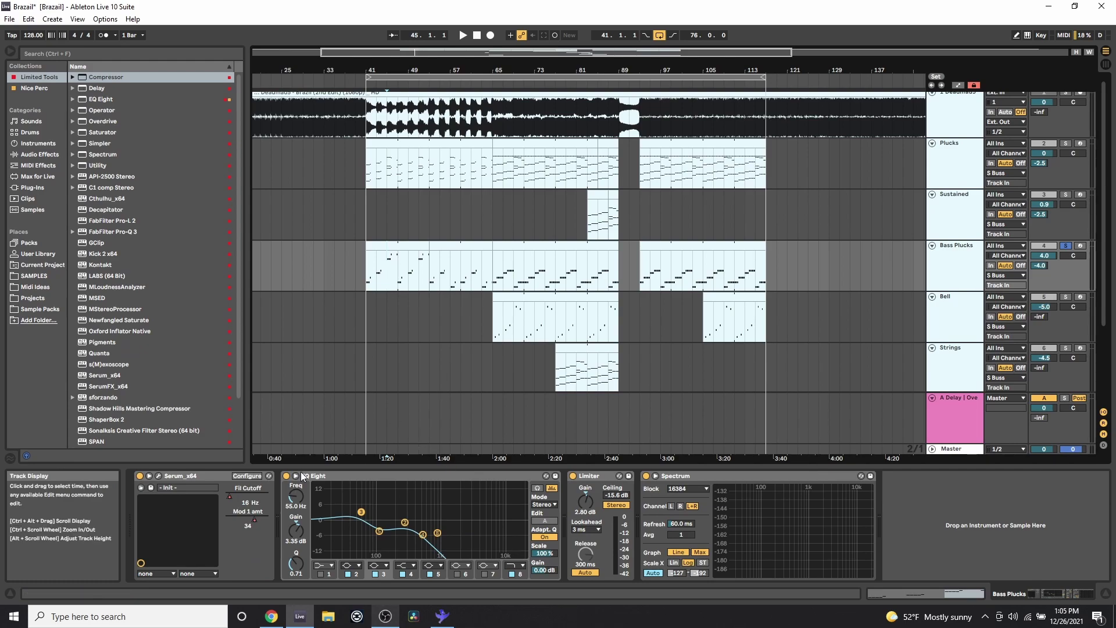
{"action": "key", "text": "a"}
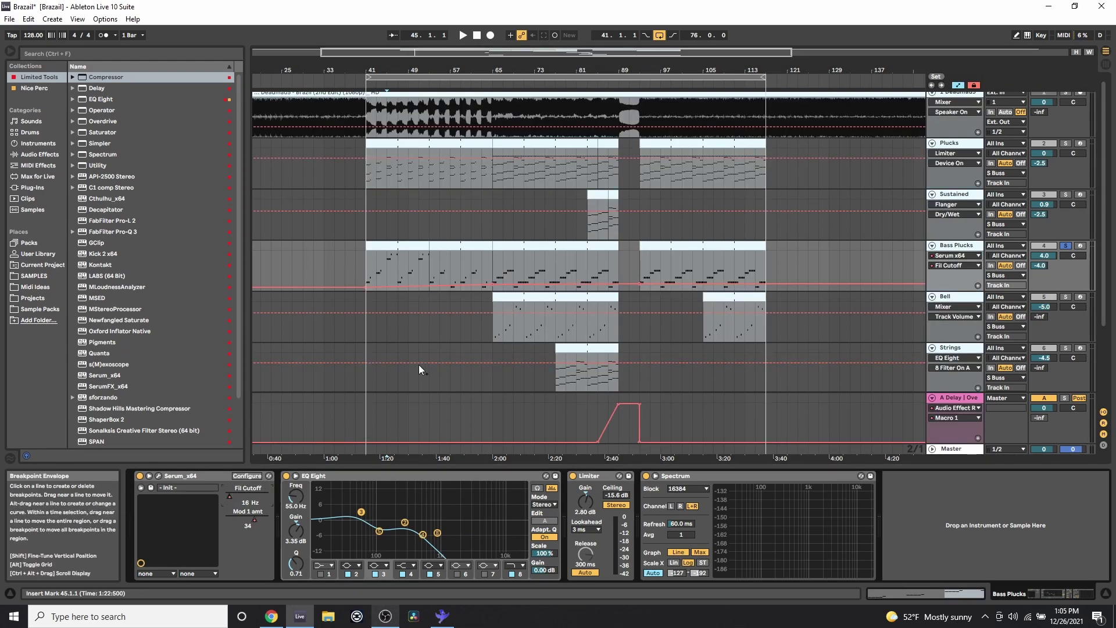
{"action": "left_click", "coordinate": [254, 520]}
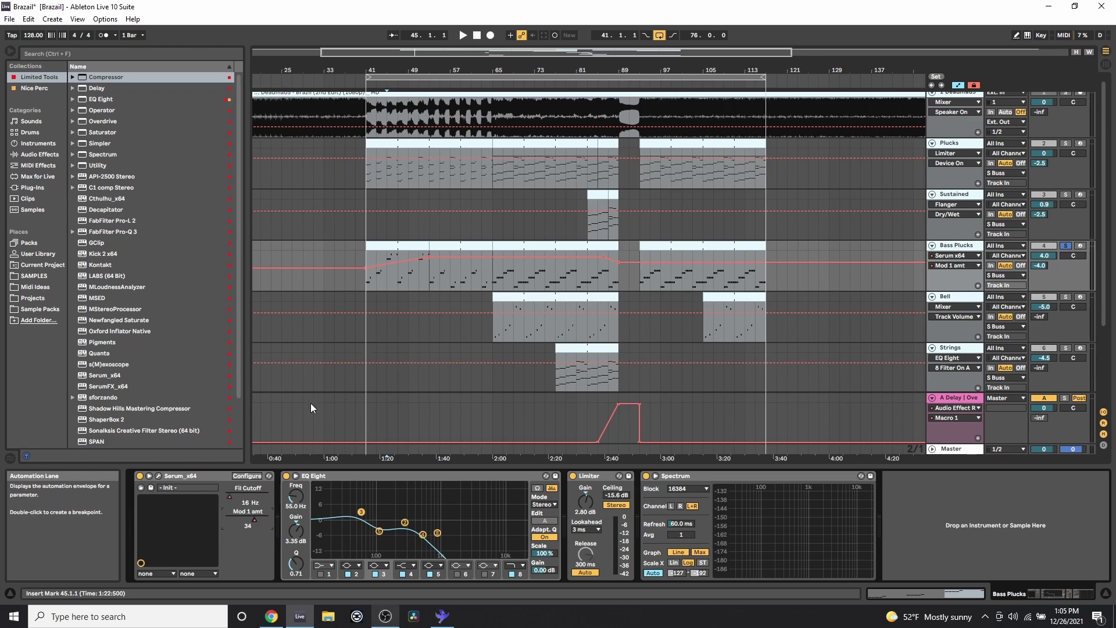
{"action": "key", "text": "a"}
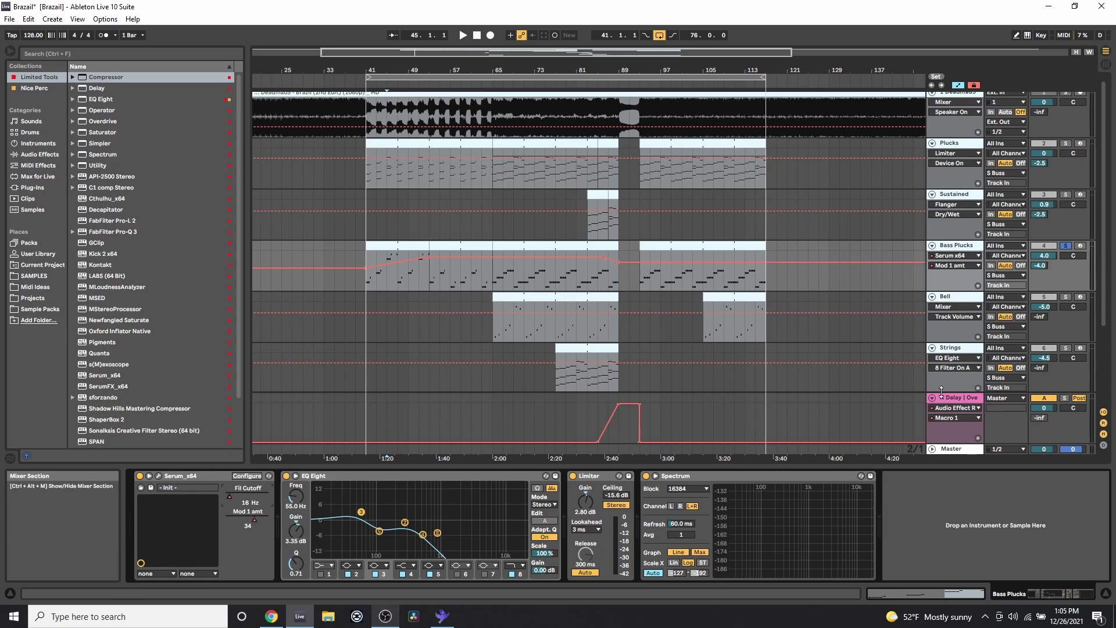
Play the Plucks and Bass Plucks together from bar 53, switching the Plucks solo off and on for comparison
{"action": "left_click", "coordinate": [368, 285]}
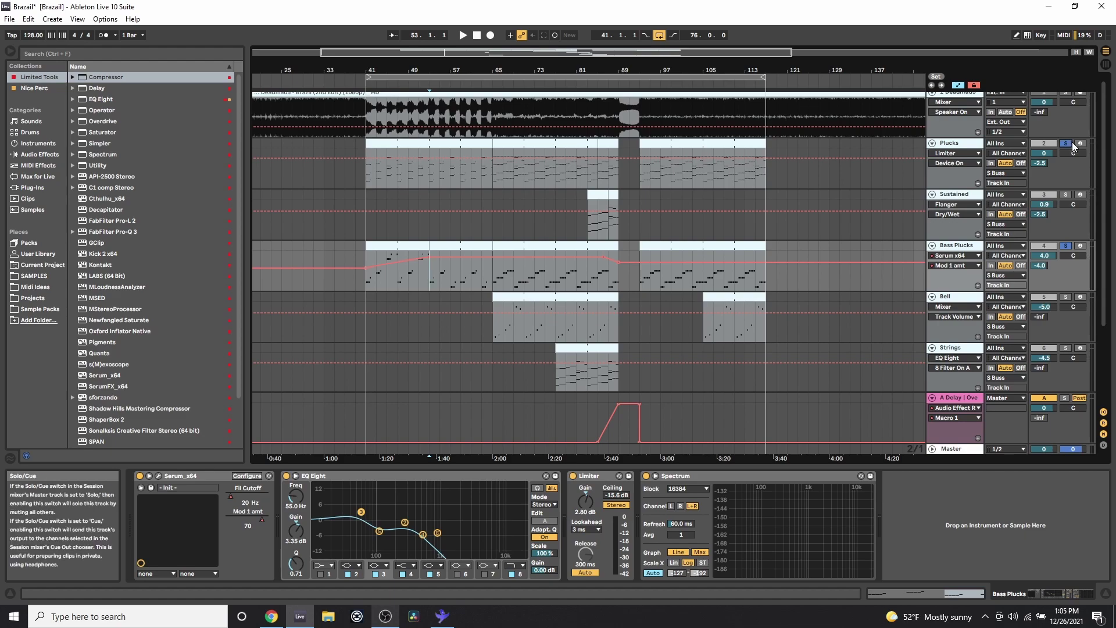
{"action": "key", "text": "space"}
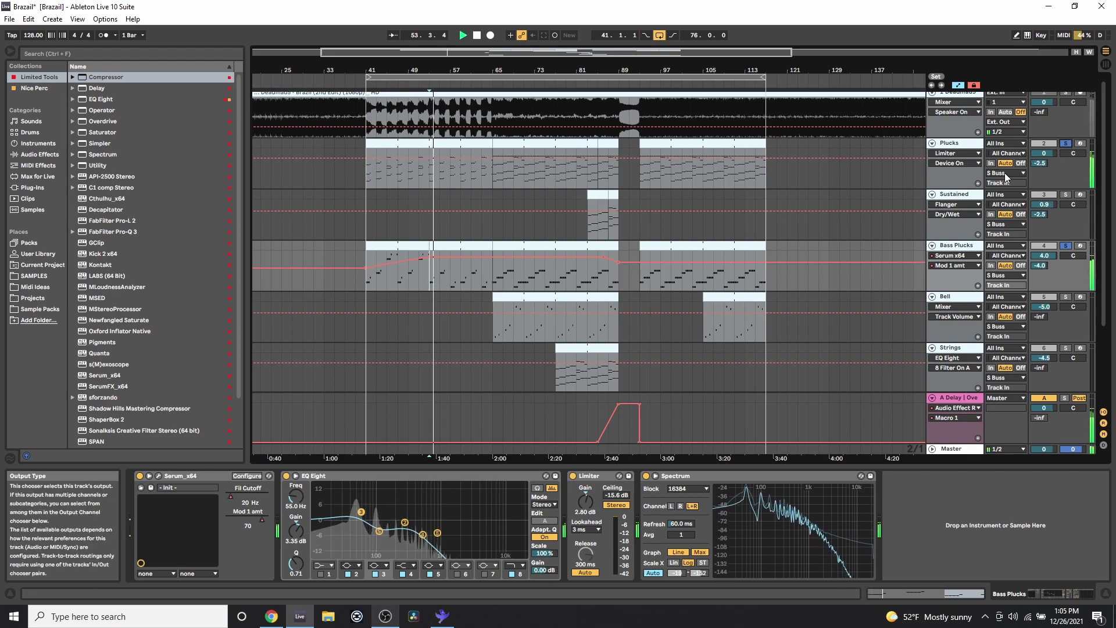
{"action": "left_click", "coordinate": [1064, 145]}
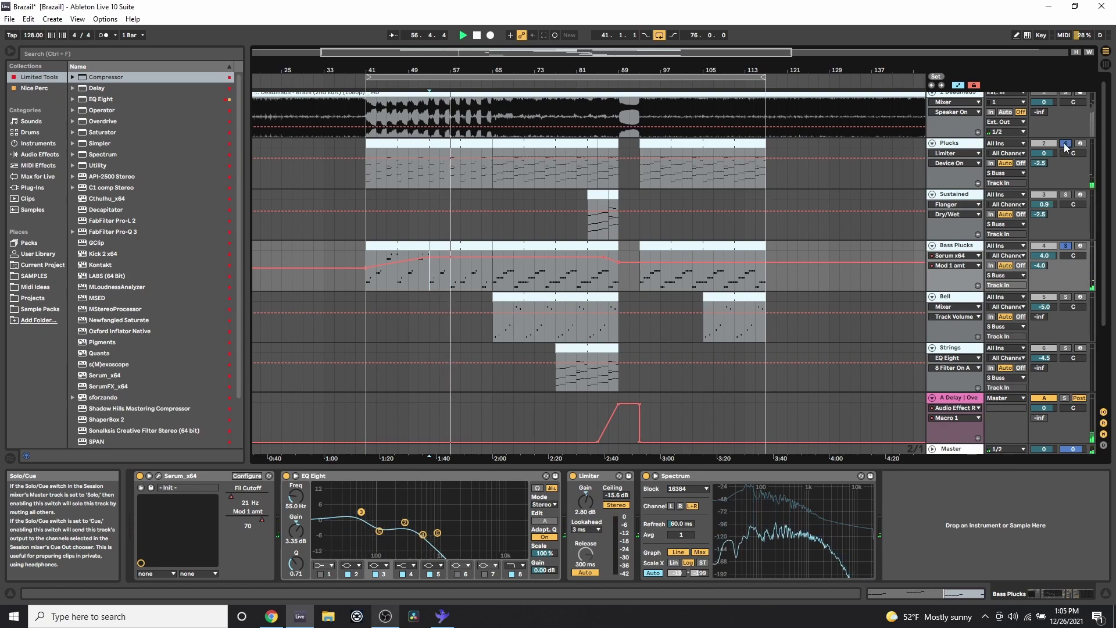
{"action": "left_click", "coordinate": [1064, 144]}
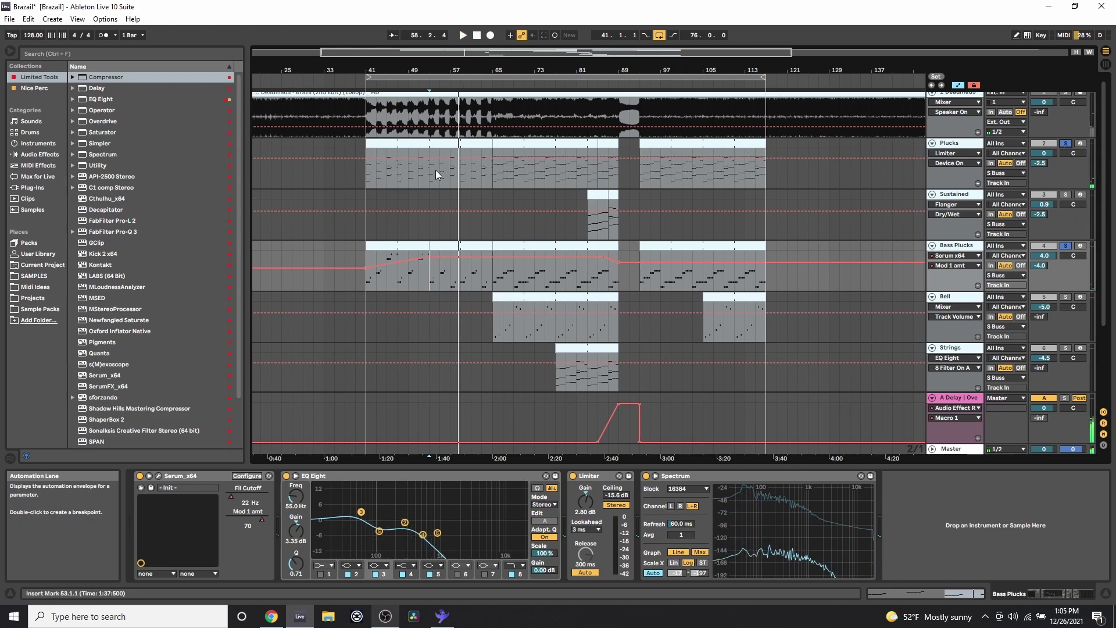
Open the Plucks clip at bar 41 and examine its lowest notes
{"action": "left_click", "coordinate": [480, 248]}
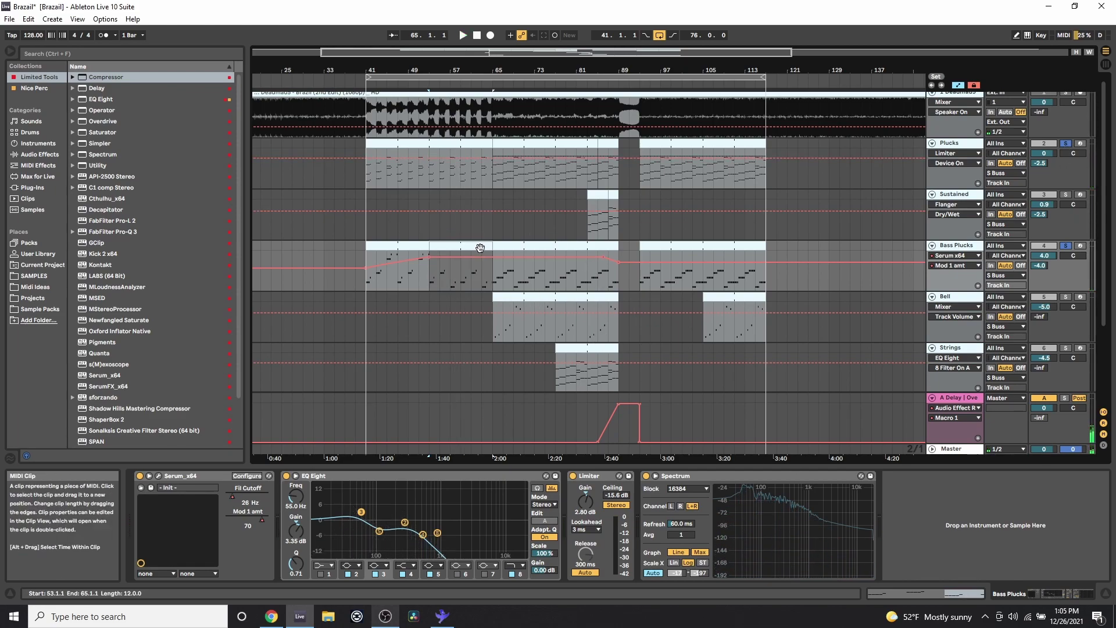
{"action": "left_click", "coordinate": [494, 186]}
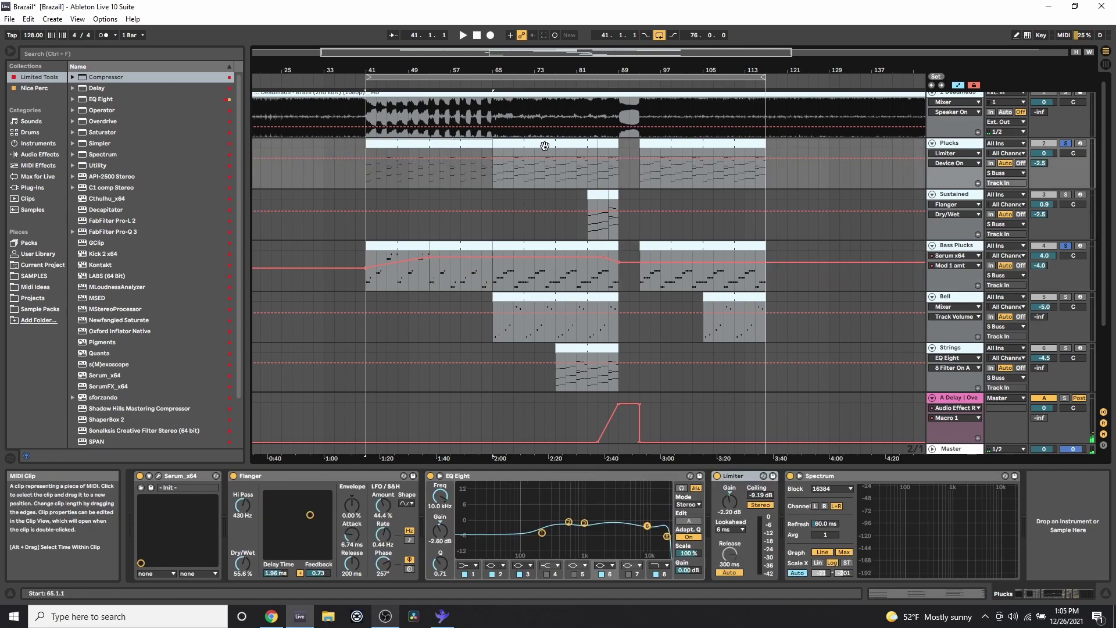
{"action": "left_click", "coordinate": [879, 592]}
{"action": "scroll", "coordinate": [618, 475], "scroll_direction": "down", "scroll_amount": 6}
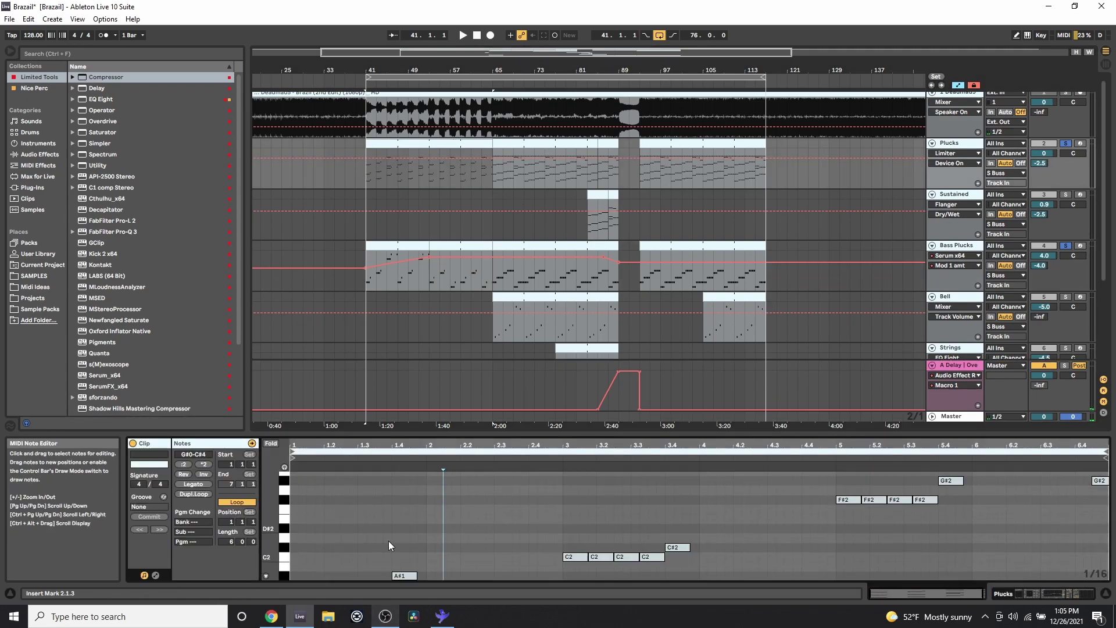
{"action": "scroll", "coordinate": [389, 541], "scroll_direction": "down", "scroll_amount": 3}
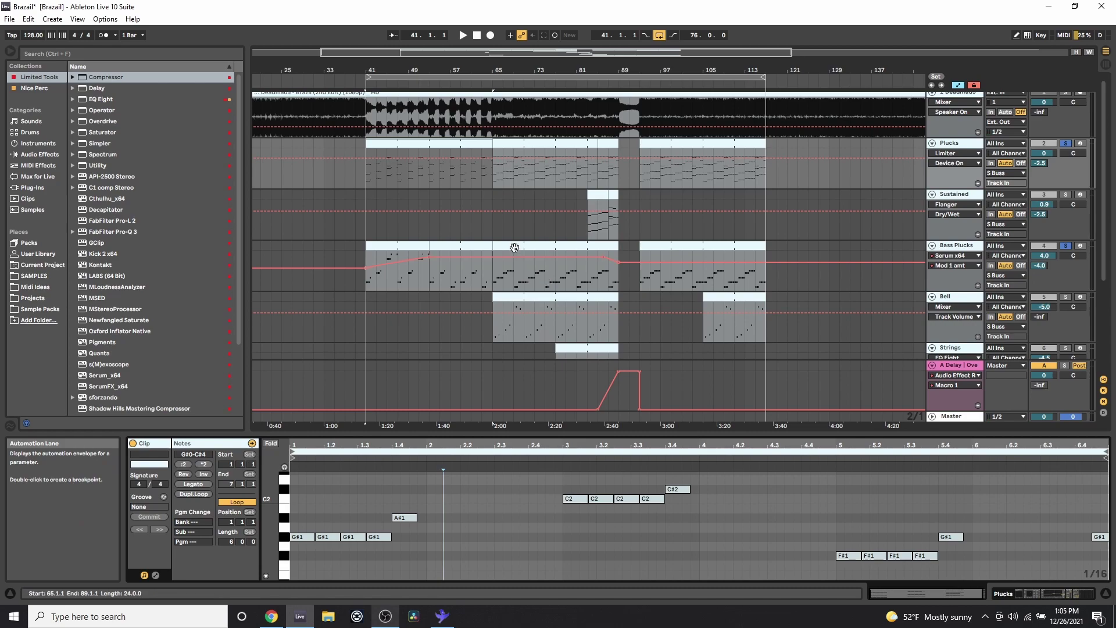
Try the notes in bars 5 and 6 of the Bass Plucks clip at bar 65 one octave higher
{"action": "left_click", "coordinate": [513, 244]}
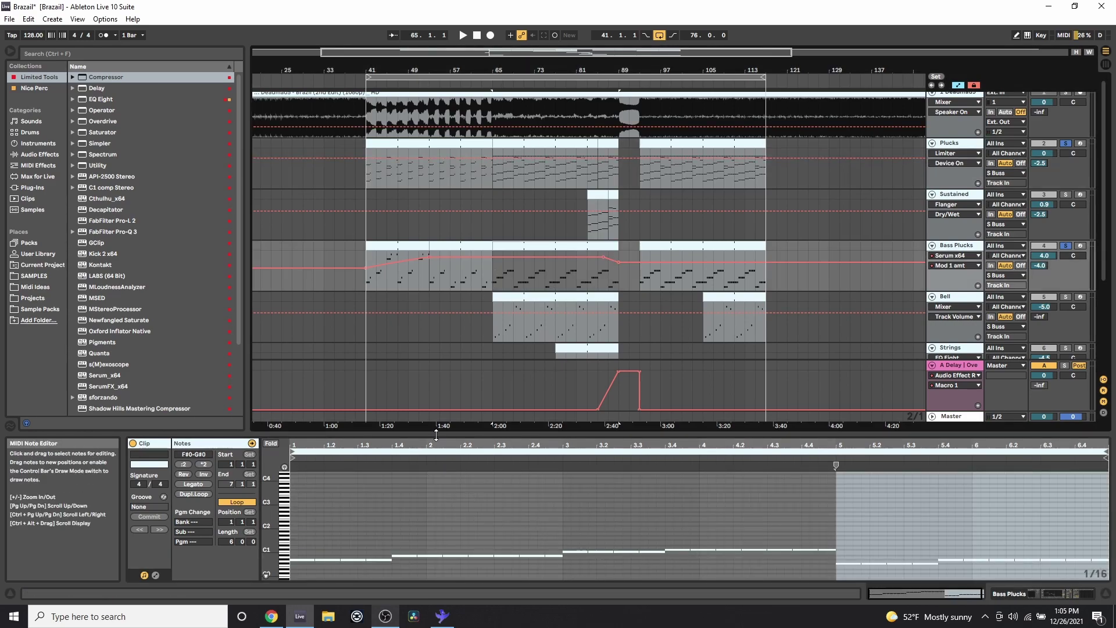
{"action": "left_click_drag", "start_coordinate": [439, 432], "coordinate": [439, 340]}
{"action": "left_click_drag", "start_coordinate": [843, 532], "coordinate": [1087, 486]}
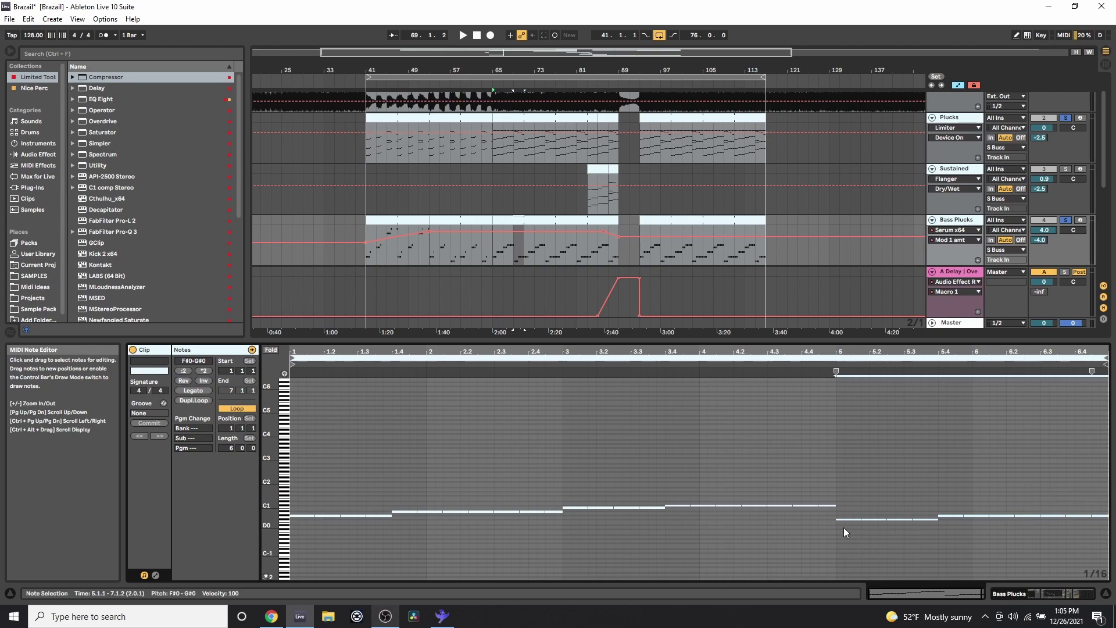
{"action": "key", "text": "shift+Up"}
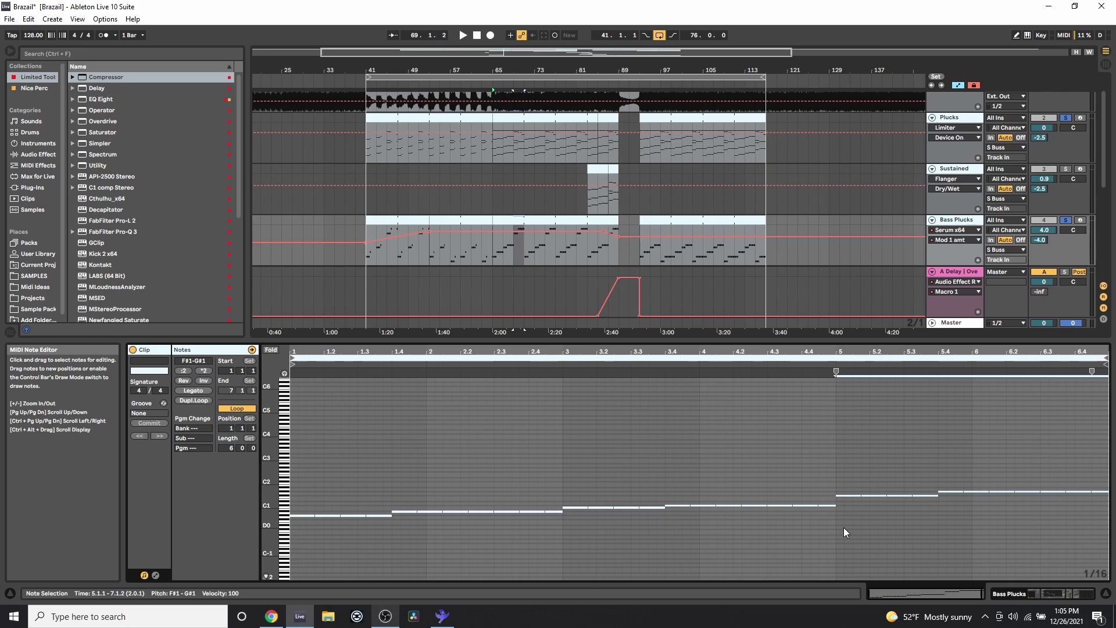
{"action": "key", "text": "shift+Down"}
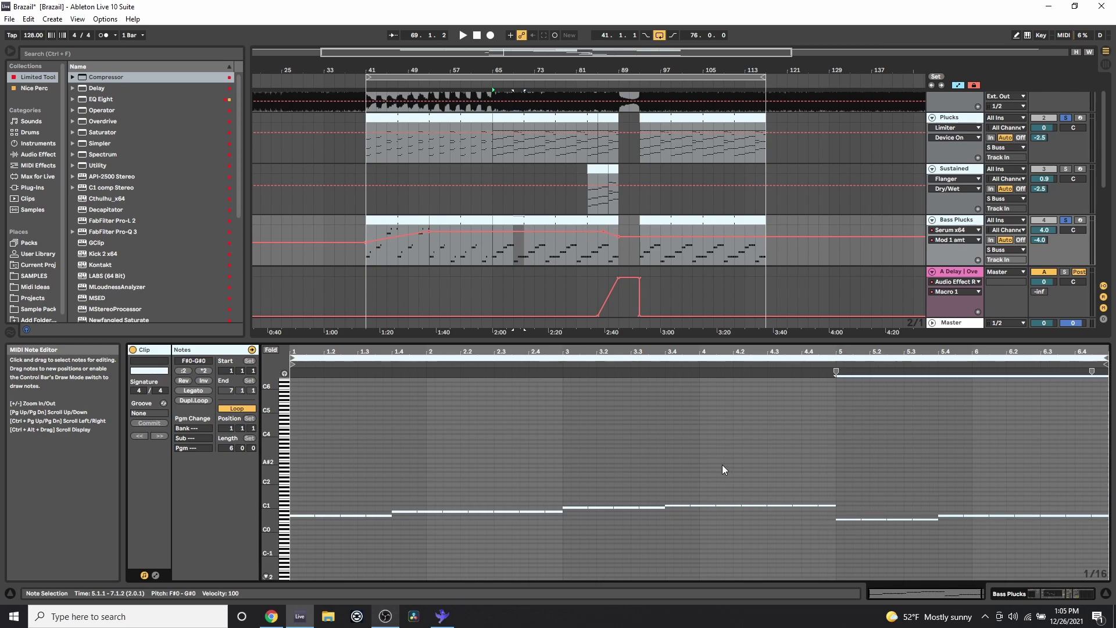
Play the Plucks and Bass Plucks from bar 65 and hide the automation lanes
{"action": "left_click", "coordinate": [492, 250]}
{"action": "key", "text": "space"}
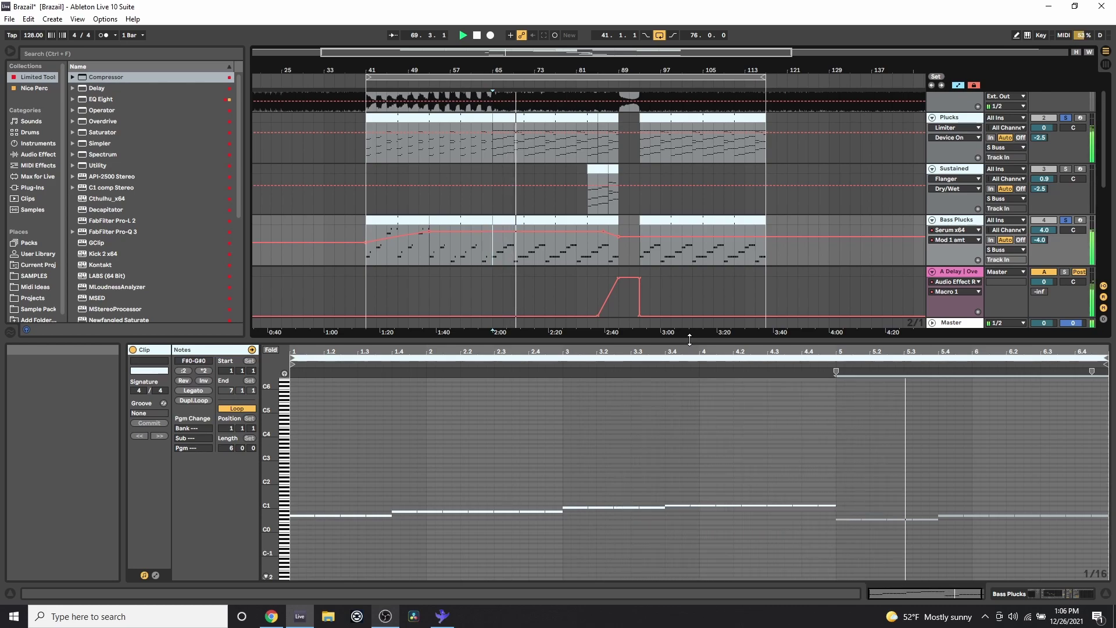
{"action": "left_click_drag", "start_coordinate": [689, 340], "coordinate": [694, 448]}
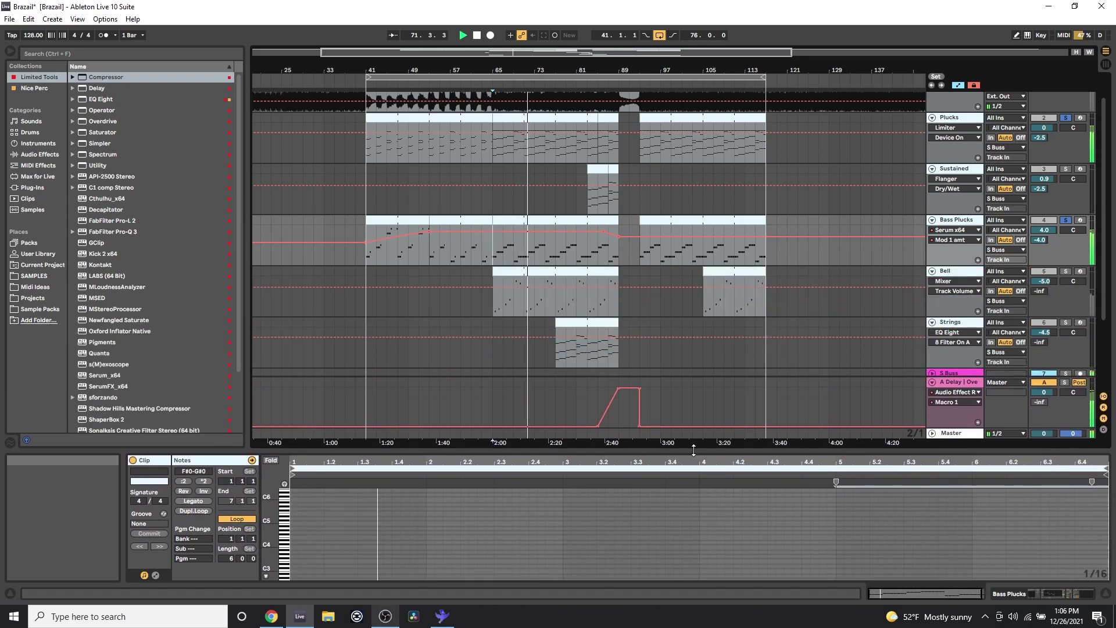
{"action": "key", "text": "a"}
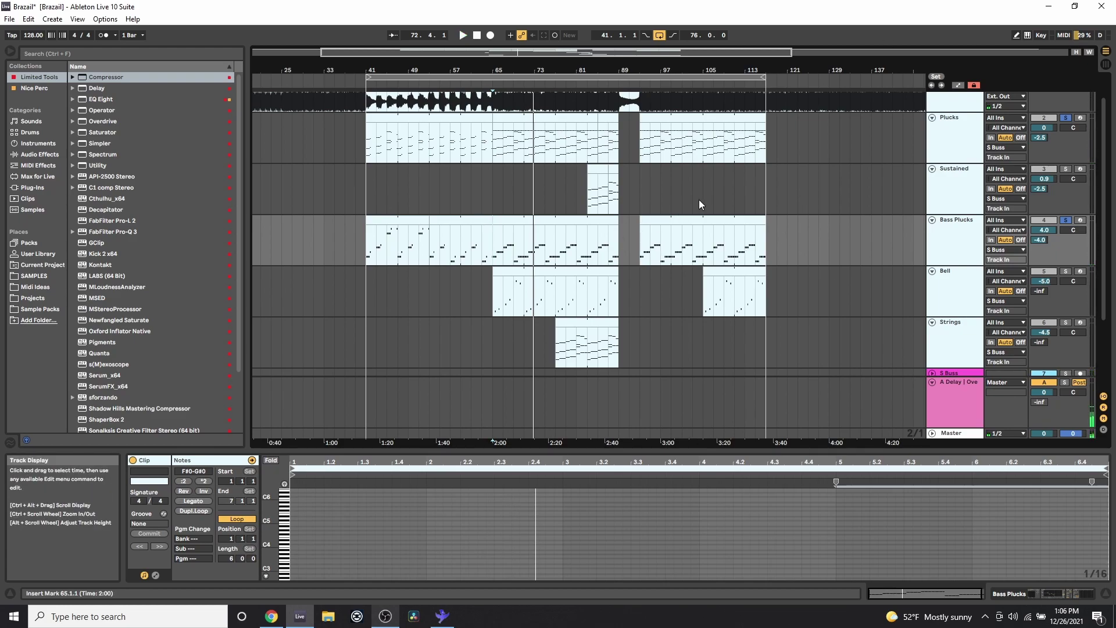
Solo the Bell track and examine the notes of its clip at bar 65 and its device chain
{"action": "left_click", "coordinate": [1068, 271]}
{"action": "left_click", "coordinate": [549, 274]}
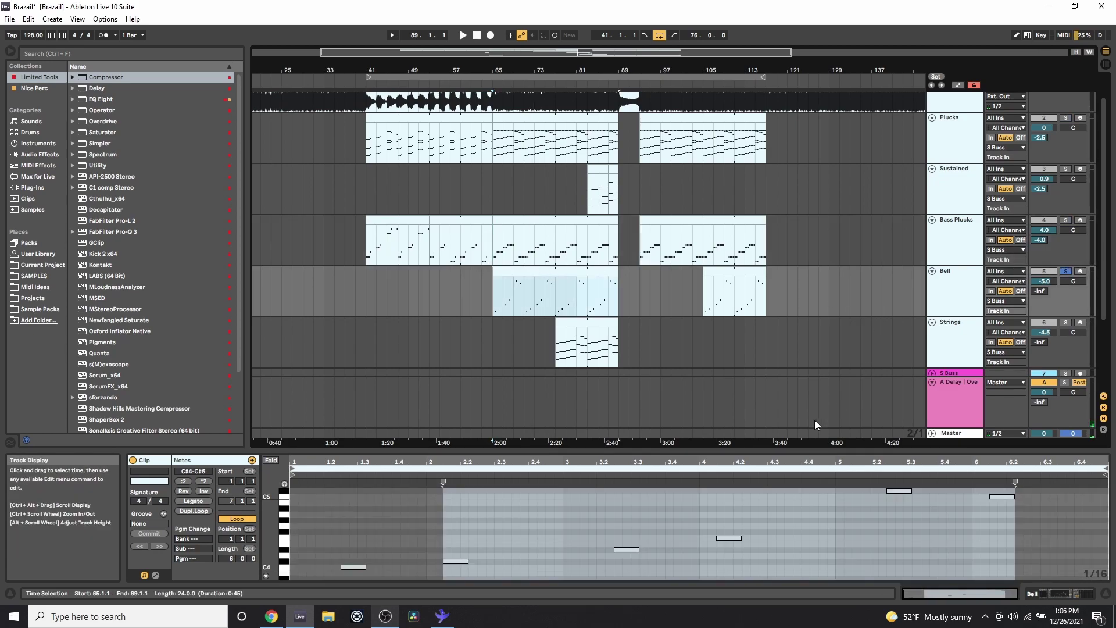
{"action": "left_click_drag", "start_coordinate": [709, 448], "coordinate": [681, 329]}
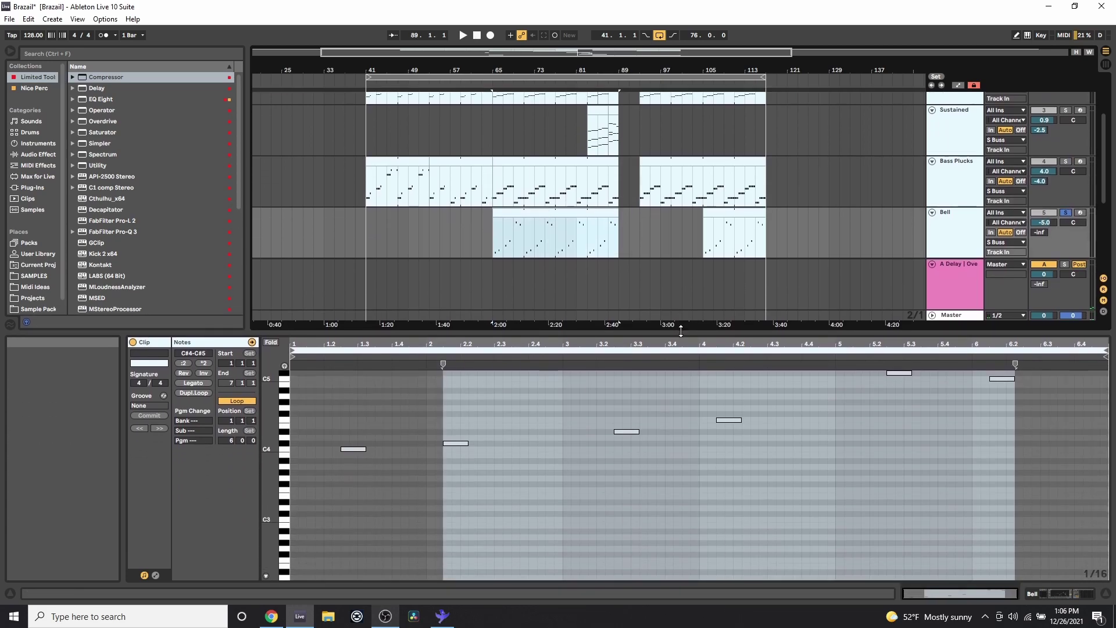
{"action": "left_click_drag", "start_coordinate": [271, 481], "coordinate": [285, 582]}
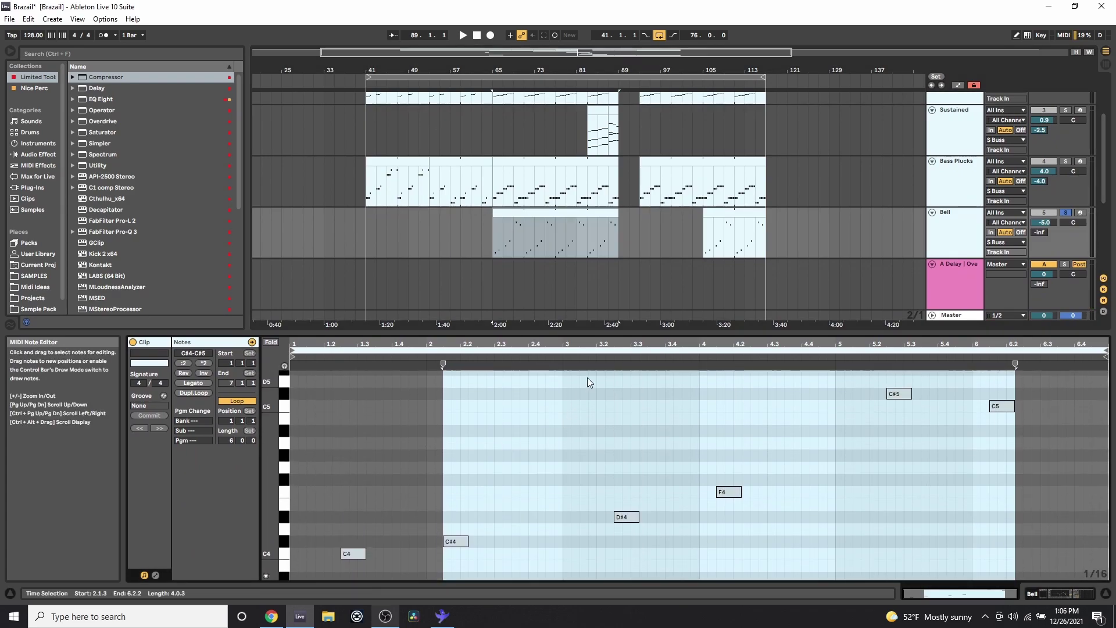
{"action": "left_click", "coordinate": [1031, 596]}
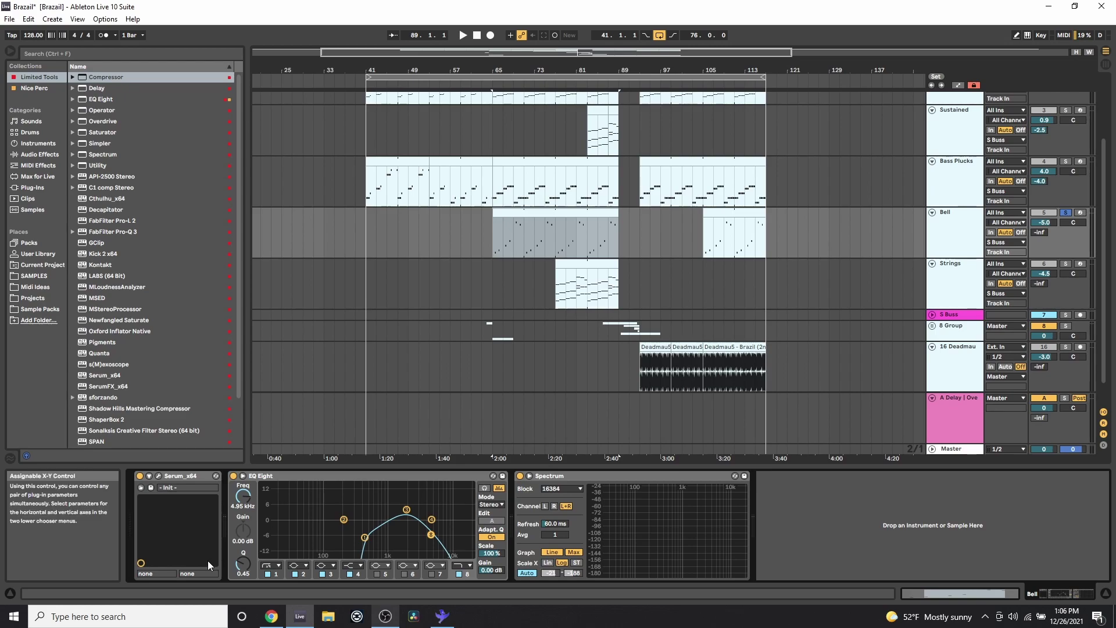
Examine the wavetable frames of oscillator B in the Bell track's Serum, comparing their harmonics and the available Morph options
{"action": "left_click", "coordinate": [158, 476]}
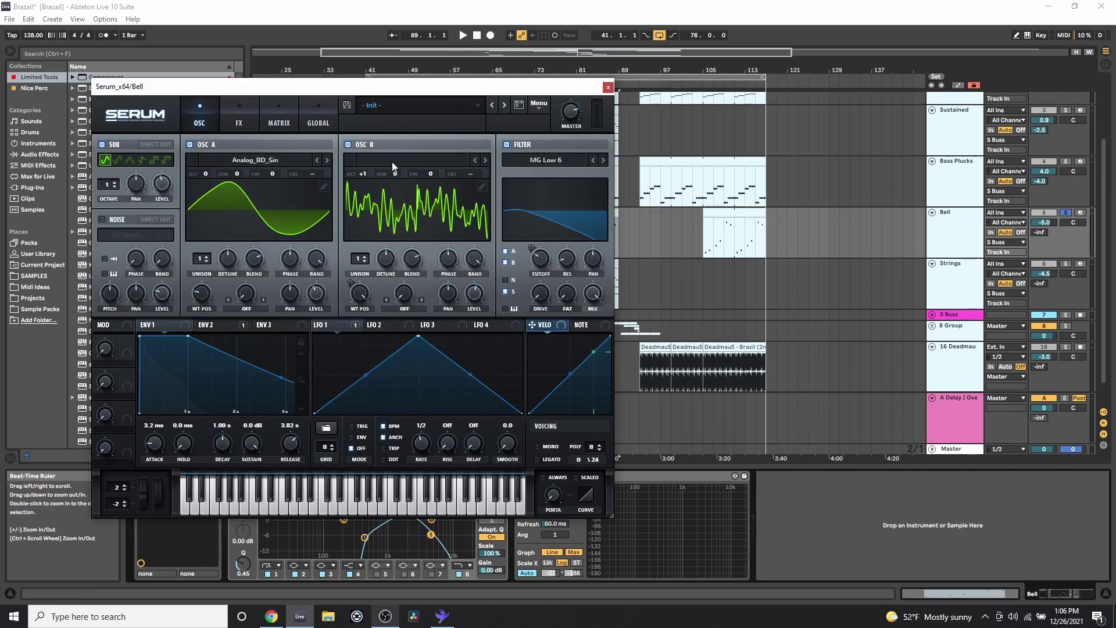
{"action": "left_click", "coordinate": [485, 186]}
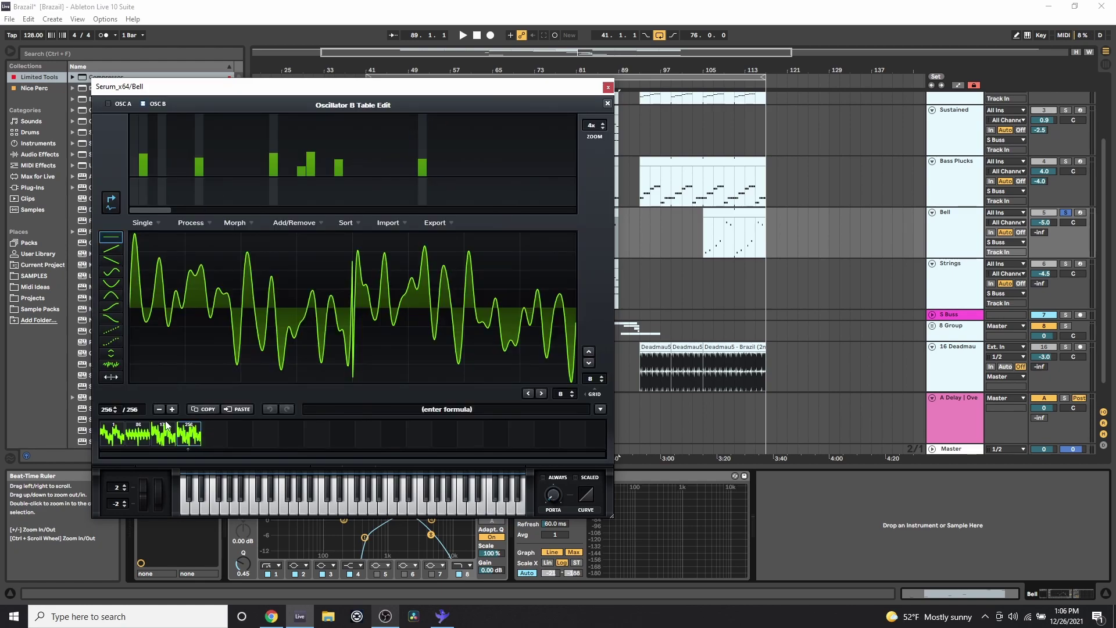
{"action": "left_click", "coordinate": [110, 440]}
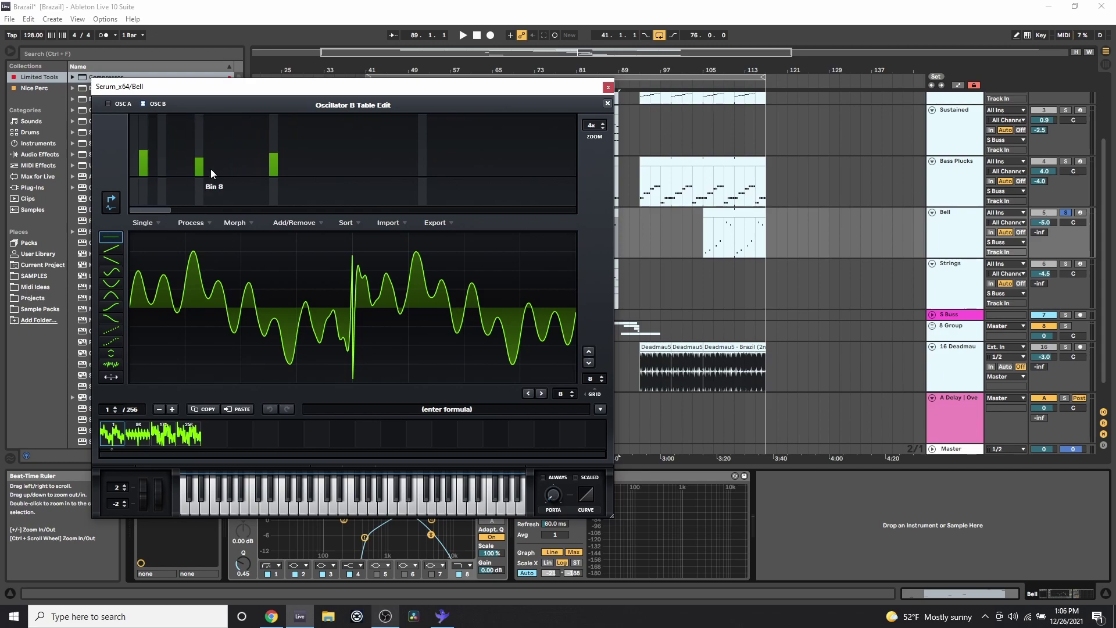
{"action": "left_click", "coordinate": [139, 437]}
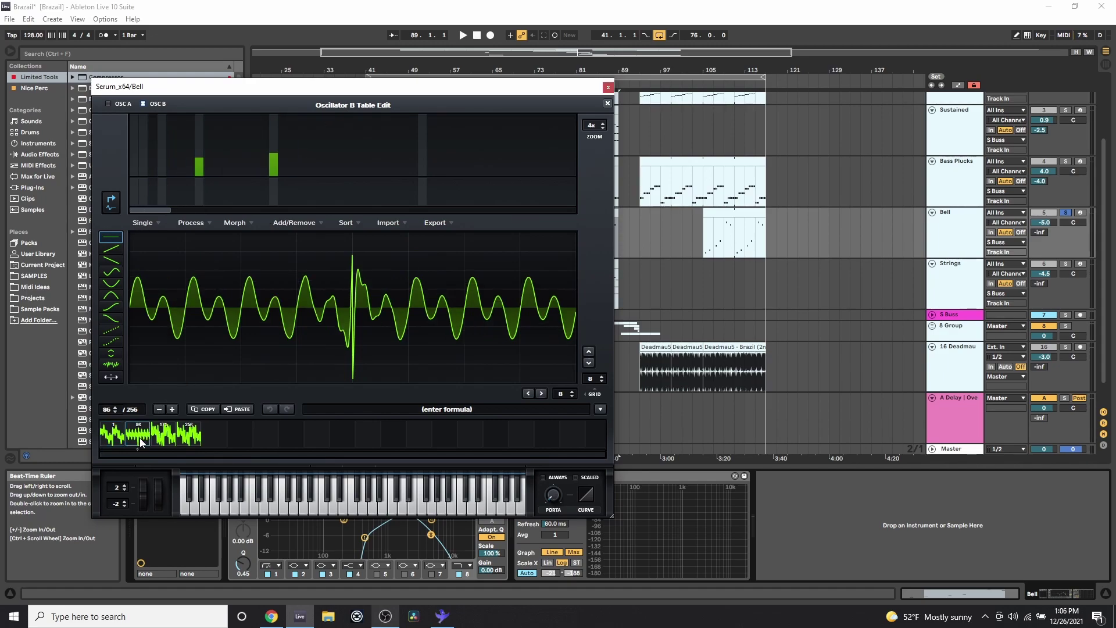
{"action": "left_click", "coordinate": [165, 438]}
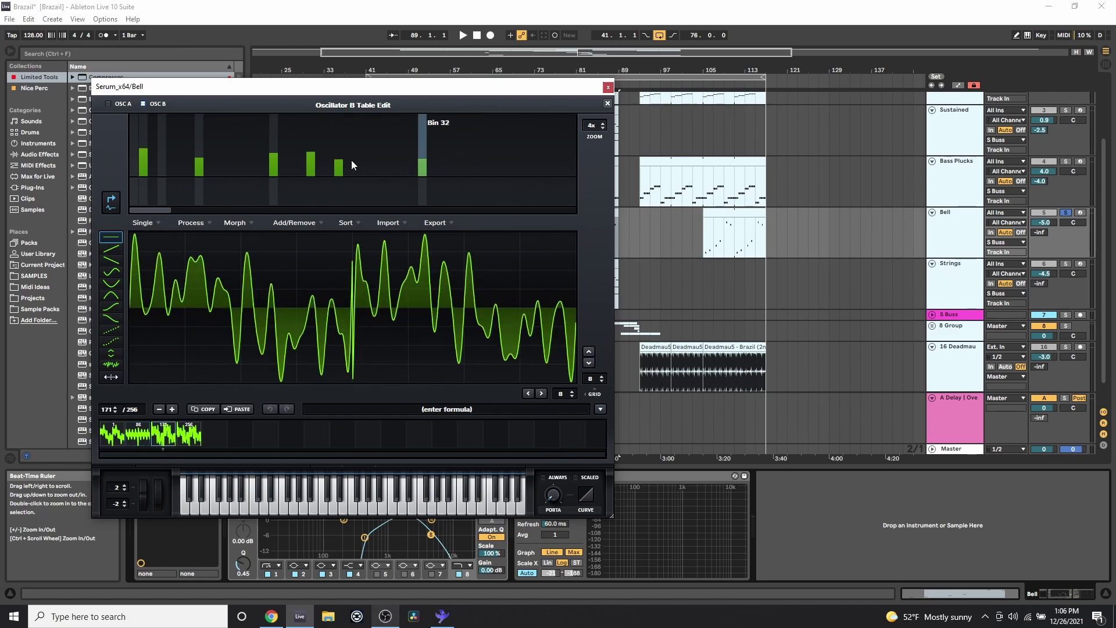
{"action": "left_click", "coordinate": [182, 441]}
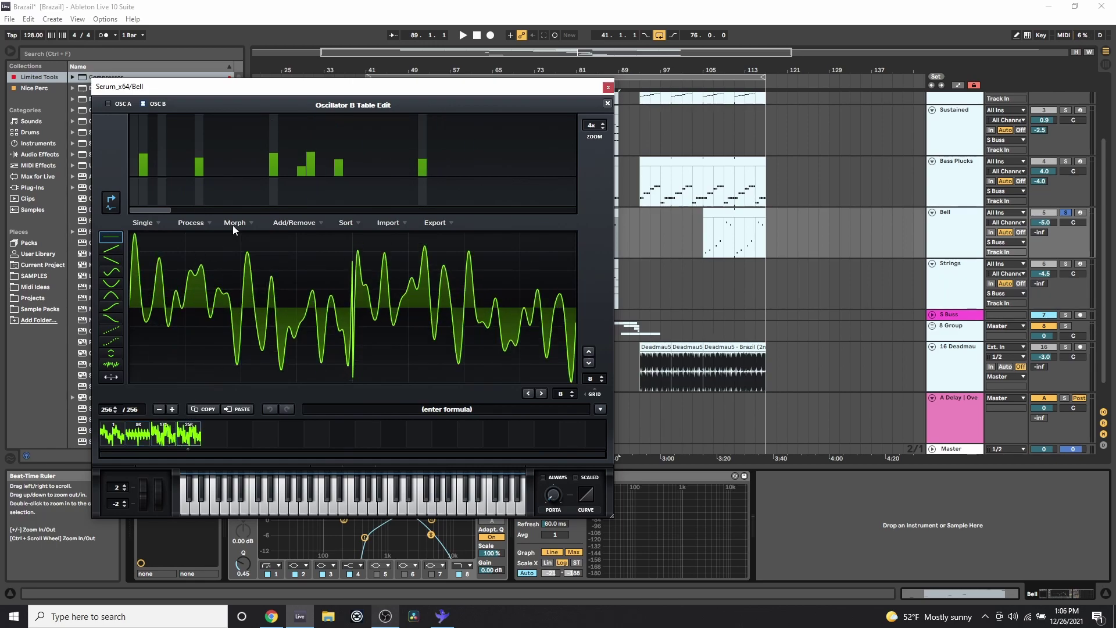
{"action": "left_click", "coordinate": [235, 224]}
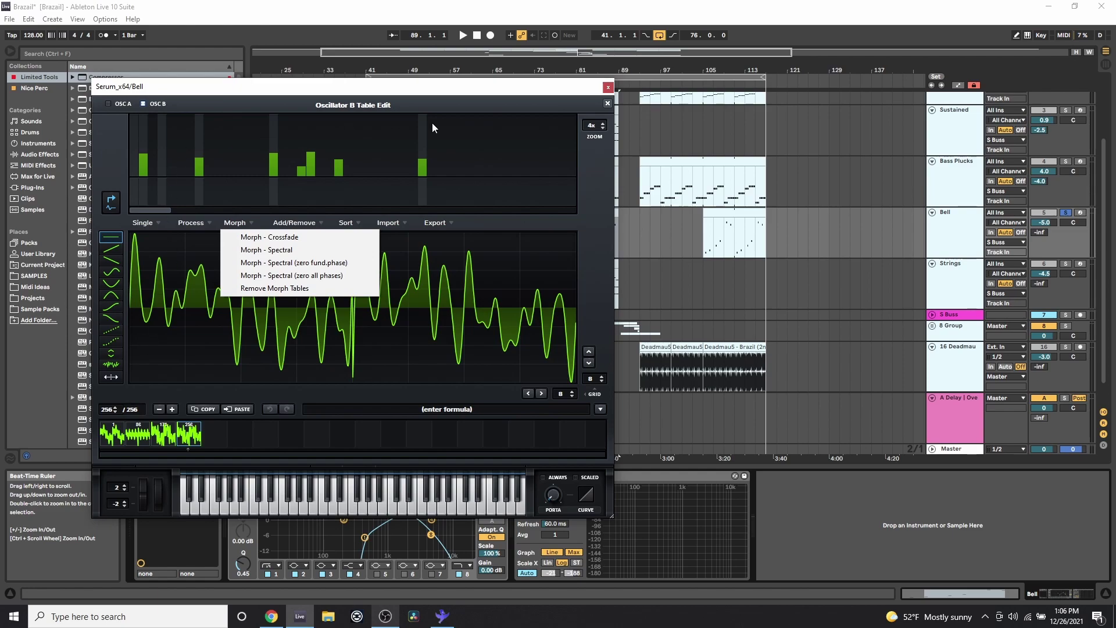
{"action": "left_click", "coordinate": [608, 104]}
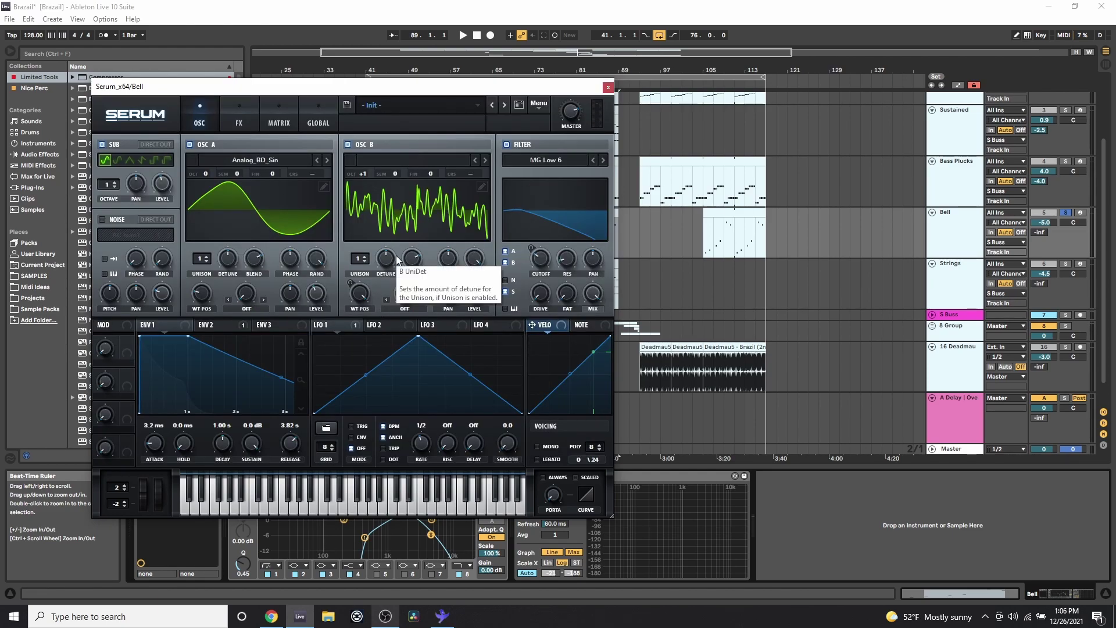
Close the Bell's Serum and play its soloed clip from bar 65
{"action": "left_click_drag", "start_coordinate": [367, 86], "coordinate": [663, 64]}
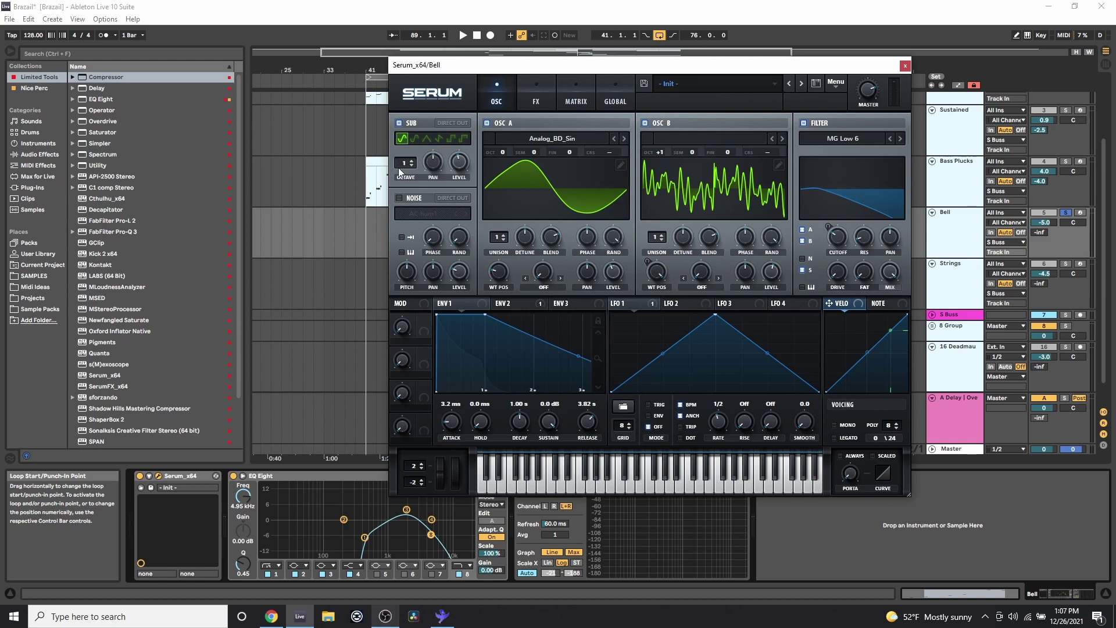
{"action": "left_click", "coordinate": [905, 65]}
{"action": "left_click", "coordinate": [515, 218]}
{"action": "key", "text": "space"}
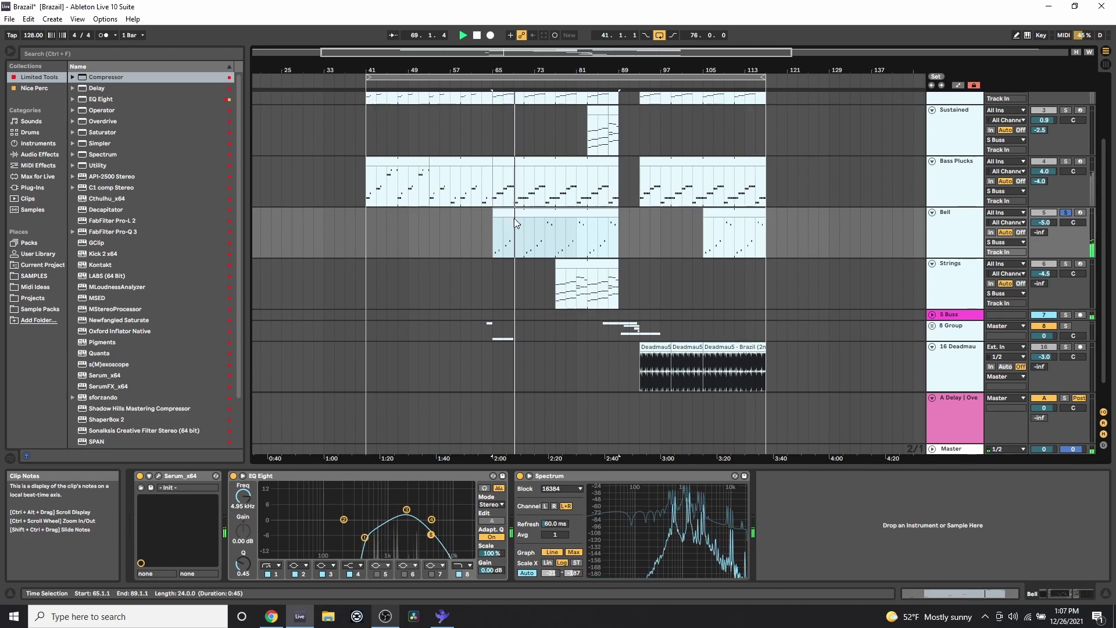
{"action": "key", "text": "space"}
Play the Bell from bar 65 with Serum's oscillator B switched off, switch it back on during playback and close Serum
{"action": "left_click", "coordinate": [489, 242]}
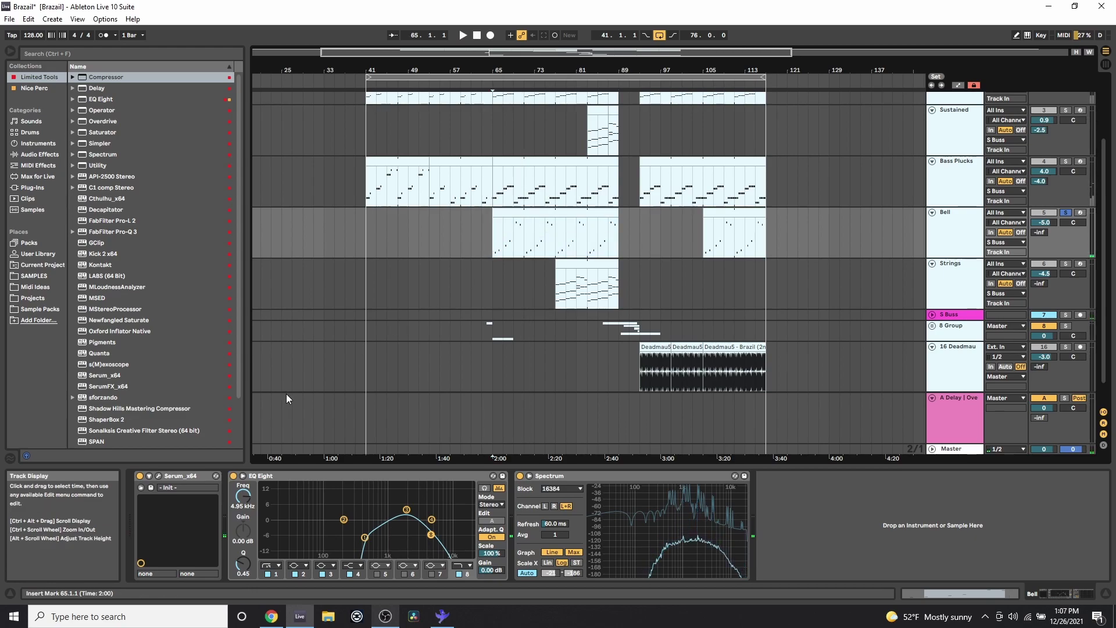
{"action": "left_click", "coordinate": [158, 476]}
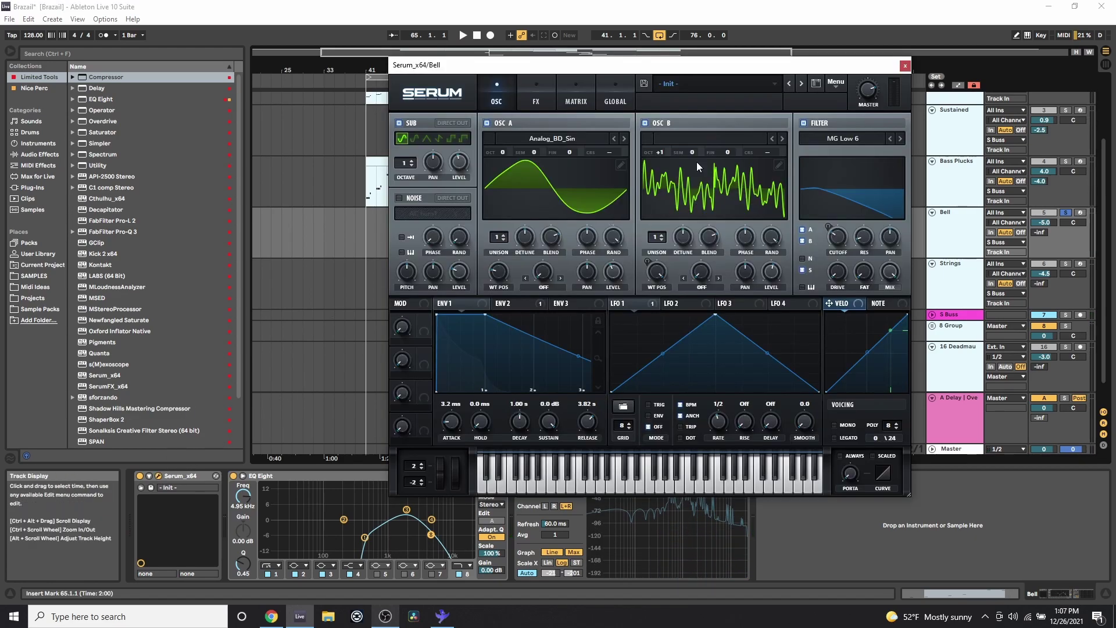
{"action": "left_click", "coordinate": [644, 123]}
{"action": "left_click_drag", "start_coordinate": [645, 67], "coordinate": [812, 122]}
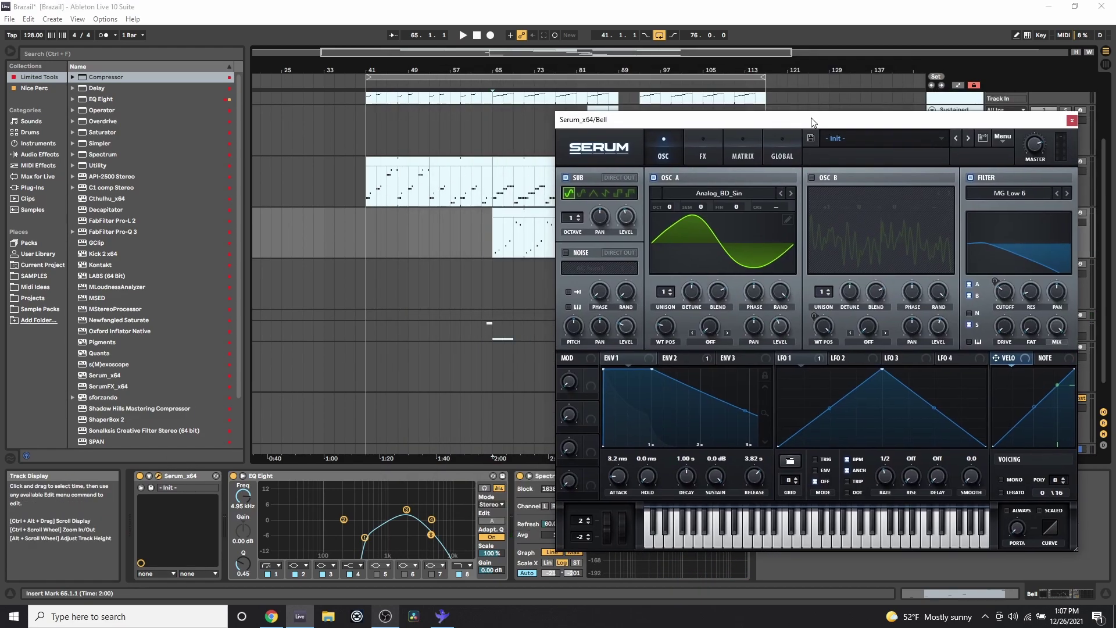
{"action": "key", "text": "space"}
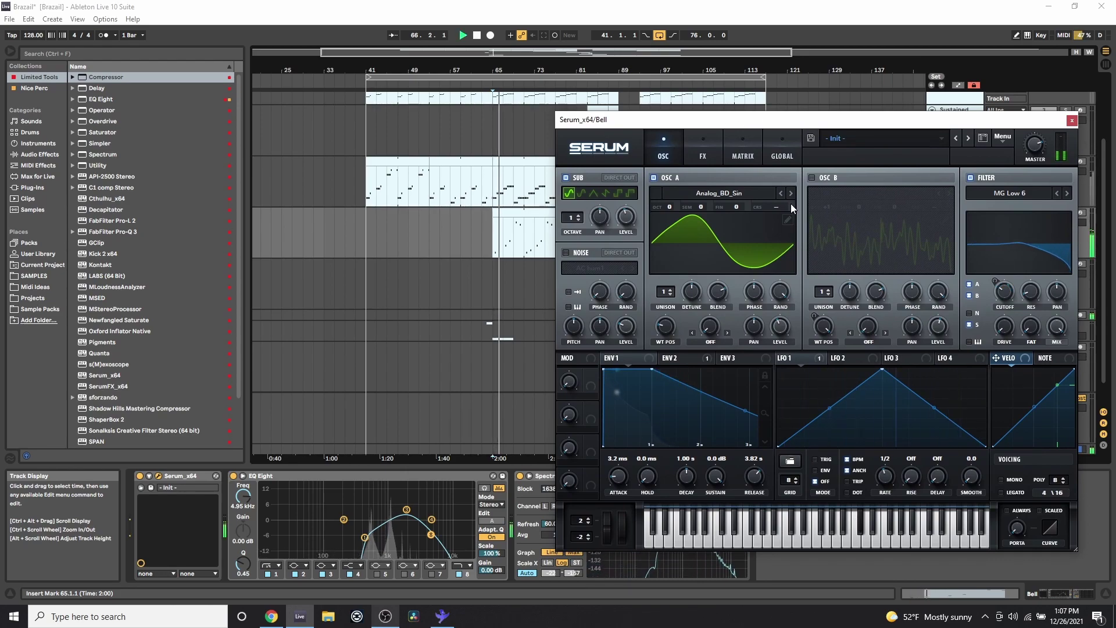
{"action": "left_click", "coordinate": [811, 178]}
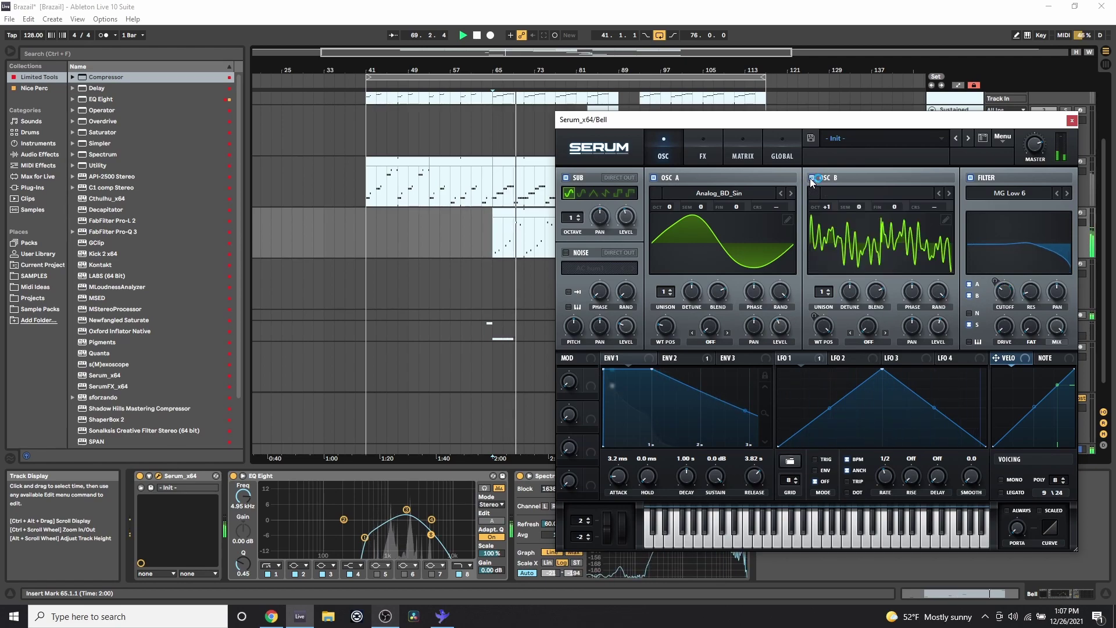
{"action": "left_click", "coordinate": [1072, 121]}
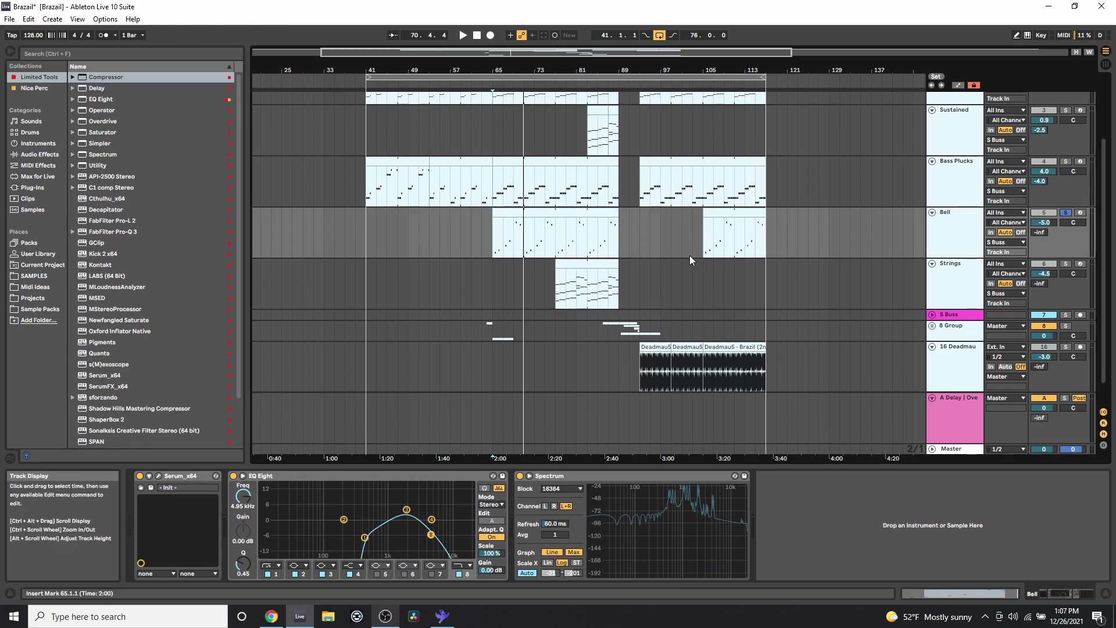
Solo the Bass Plucks and Plucks tracks together with the Bell and play them from bar 65
{"action": "left_click", "coordinate": [511, 212]}
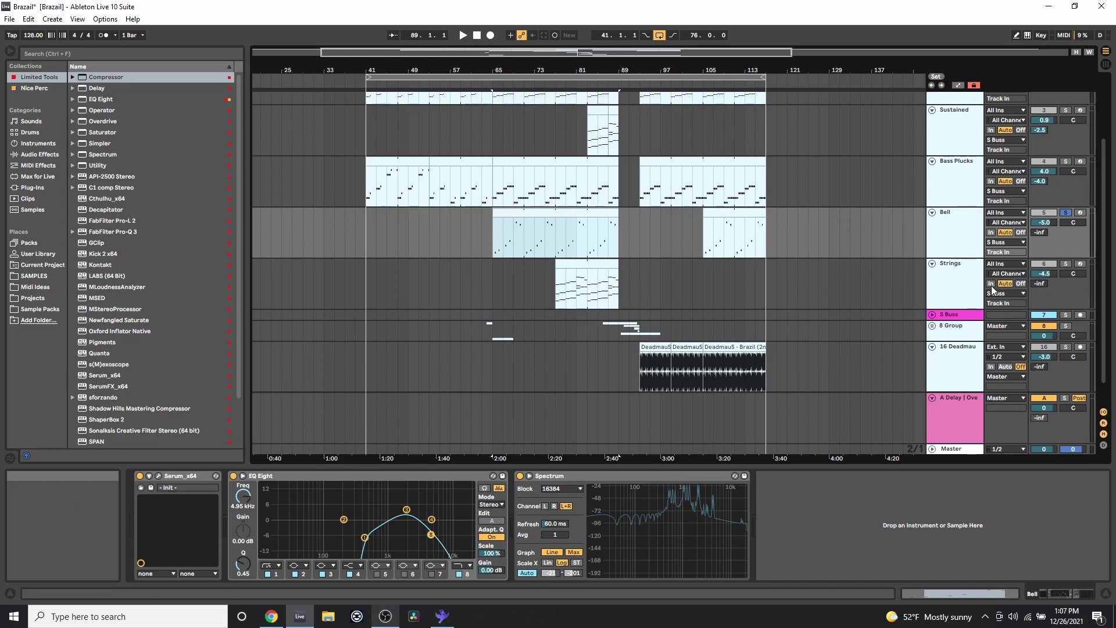
{"action": "scroll", "coordinate": [1090, 174], "scroll_direction": "up", "scroll_amount": 3}
{"action": "left_click", "coordinate": [1065, 196], "text": "ctrl"}
{"action": "scroll", "coordinate": [1060, 210], "scroll_direction": "up", "scroll_amount": 4}
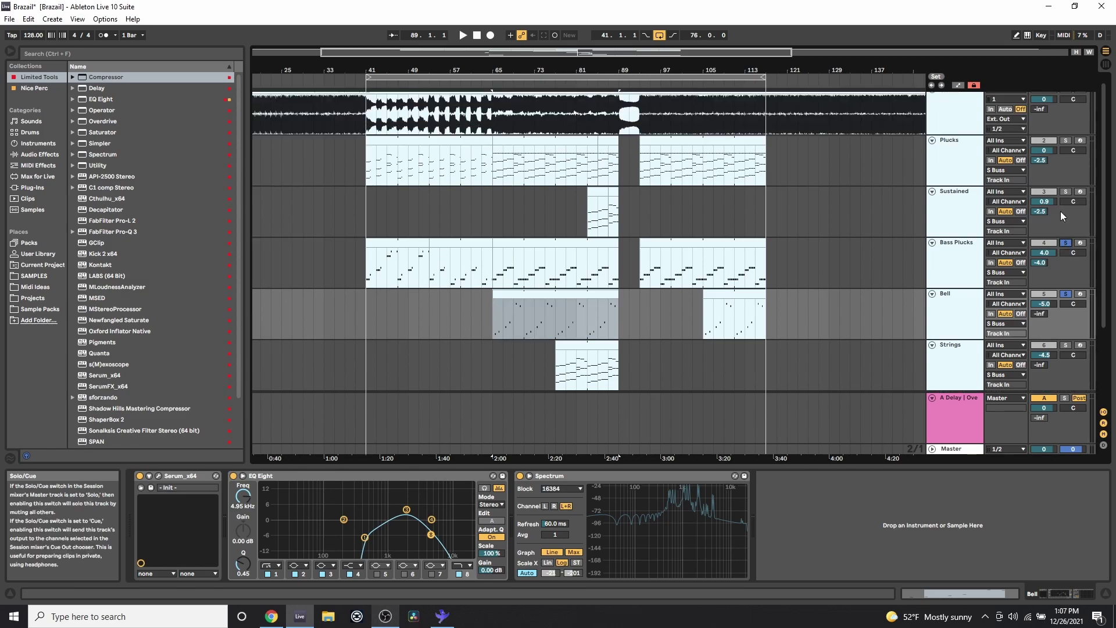
{"action": "scroll", "coordinate": [1060, 211], "scroll_direction": "up", "scroll_amount": 1}
{"action": "left_click", "coordinate": [1066, 146], "text": "ctrl"}
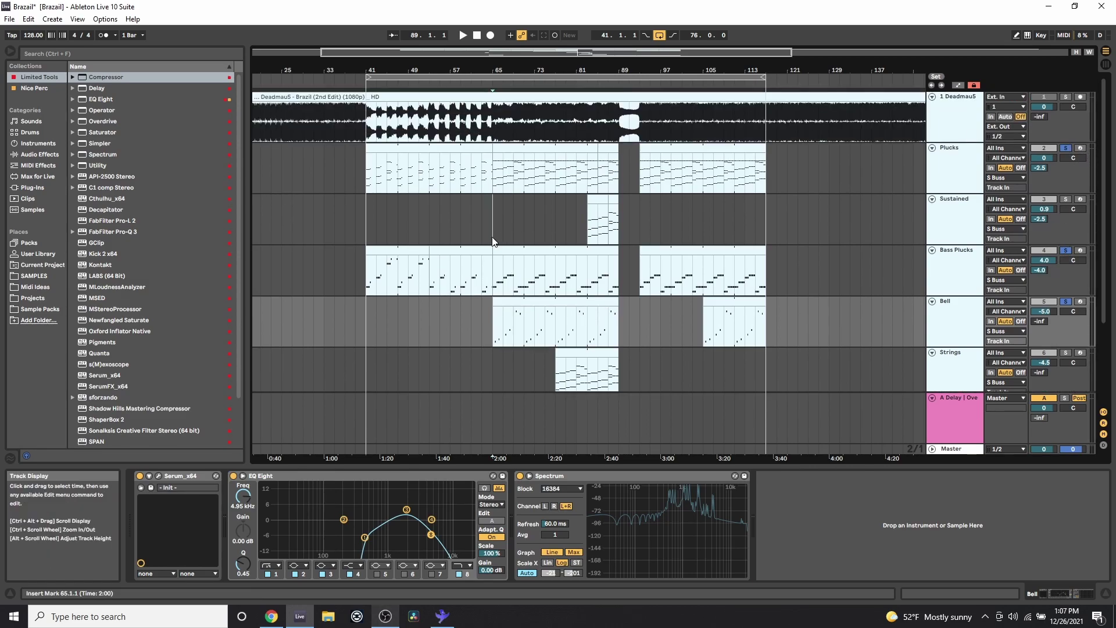
{"action": "left_click", "coordinate": [492, 241]}
{"action": "key", "text": "space"}
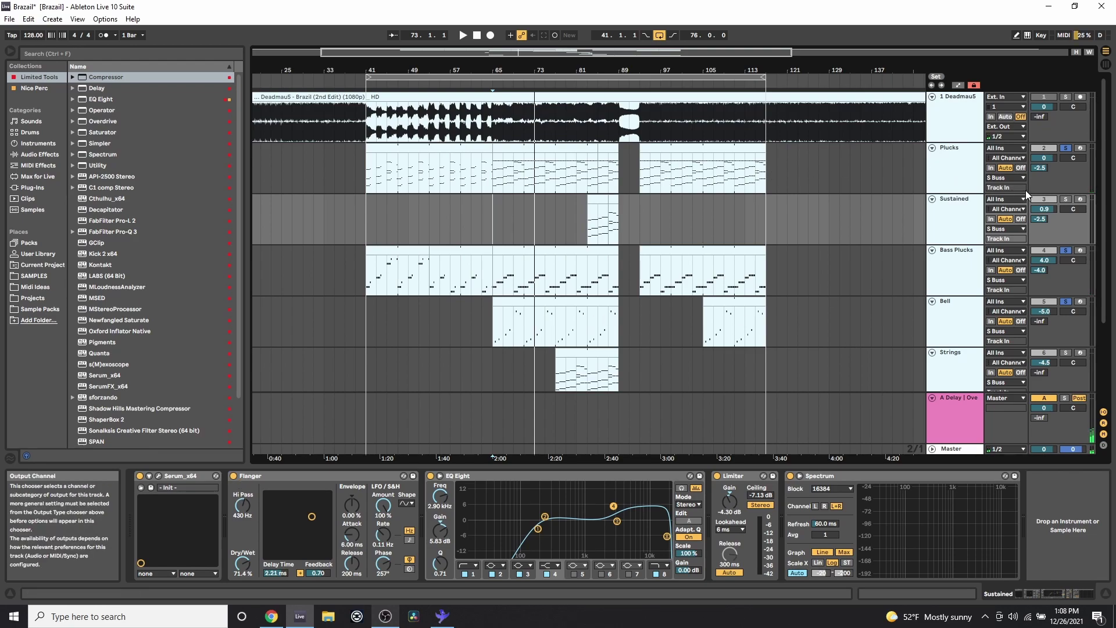
Solo the Sustained track and examine the notes of its clip at bar 83, selecting the first chord
{"action": "left_click_drag", "start_coordinate": [606, 457], "coordinate": [608, 456]}
{"action": "left_click_drag", "start_coordinate": [606, 67], "coordinate": [591, 67]}
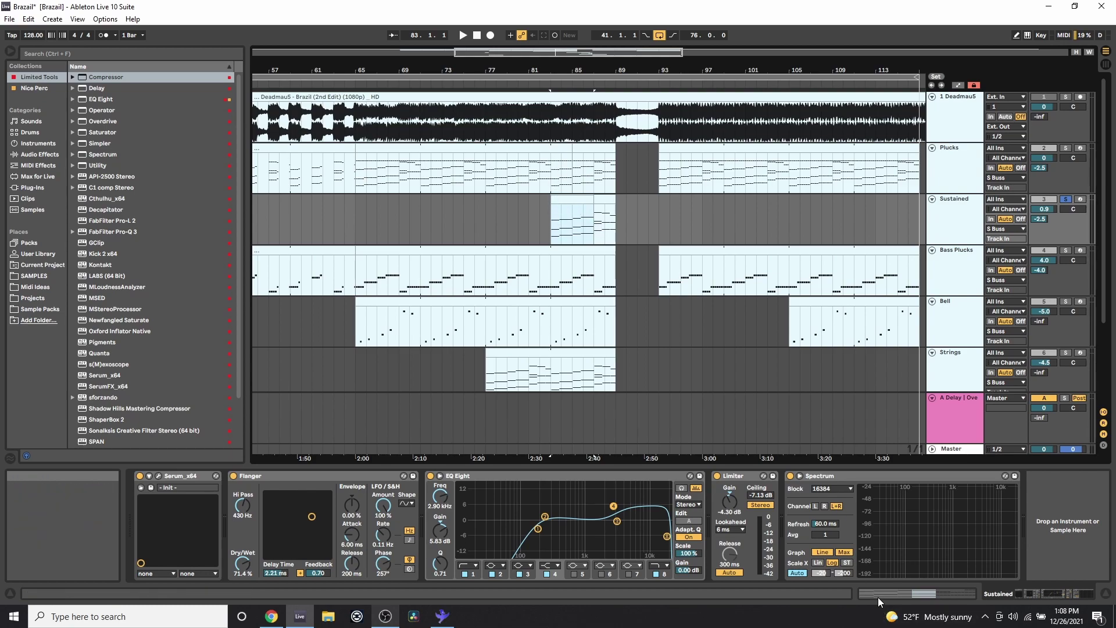
{"action": "double_click", "coordinate": [590, 216]}
{"action": "left_click_drag", "start_coordinate": [411, 544], "coordinate": [379, 414]}
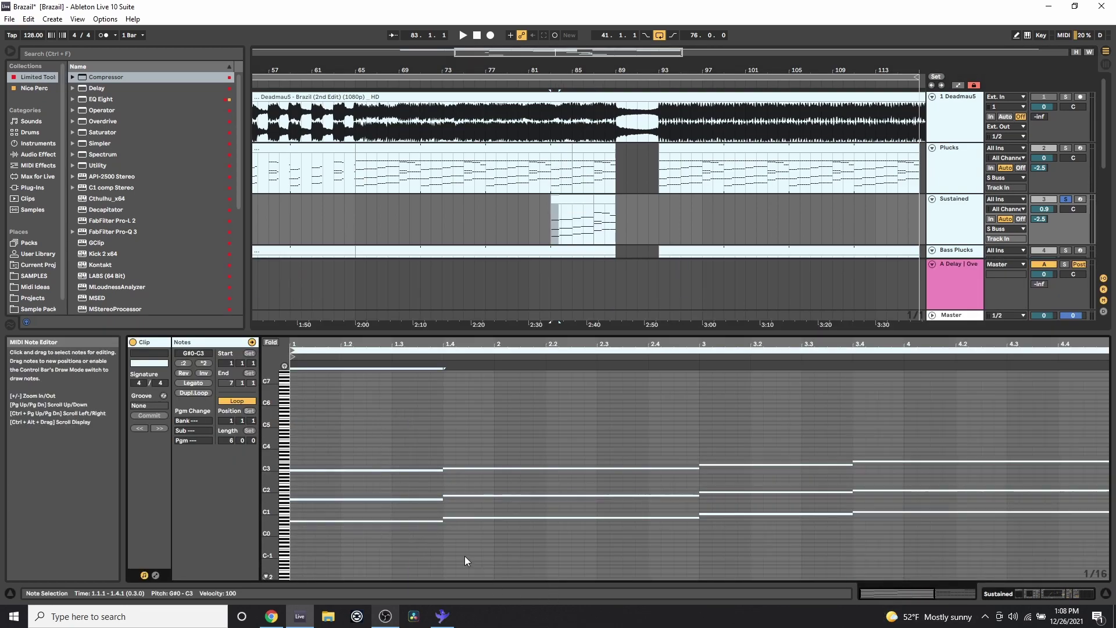
Examine the Sustained track's device chain and the oscillator, filter and envelope settings of its Serum patch
{"action": "left_click", "coordinate": [1003, 593]}
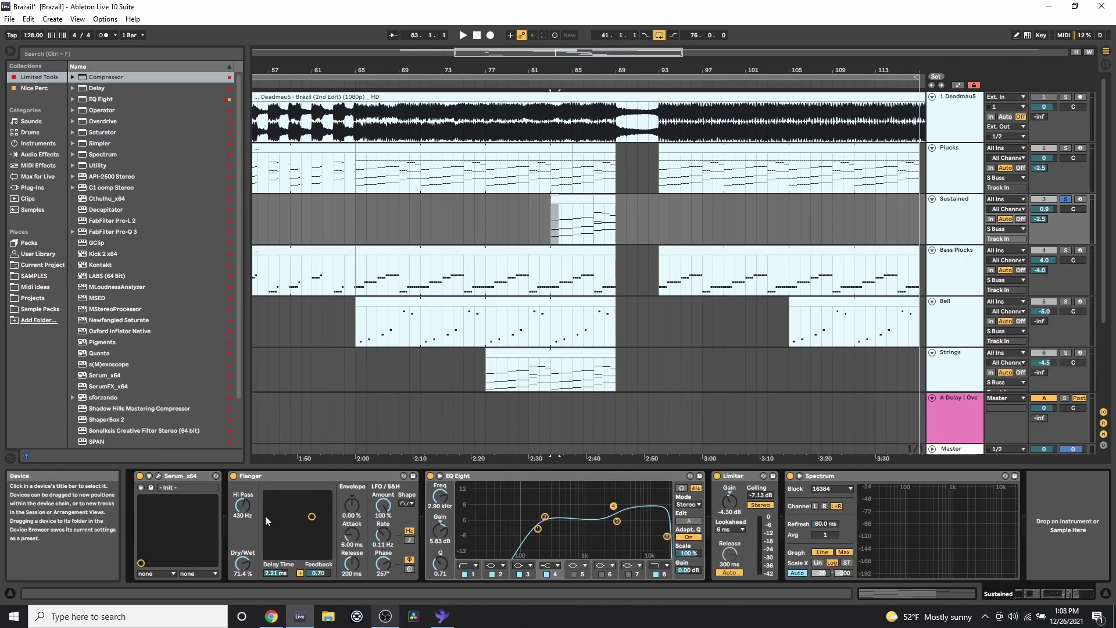
{"action": "left_click", "coordinate": [158, 476]}
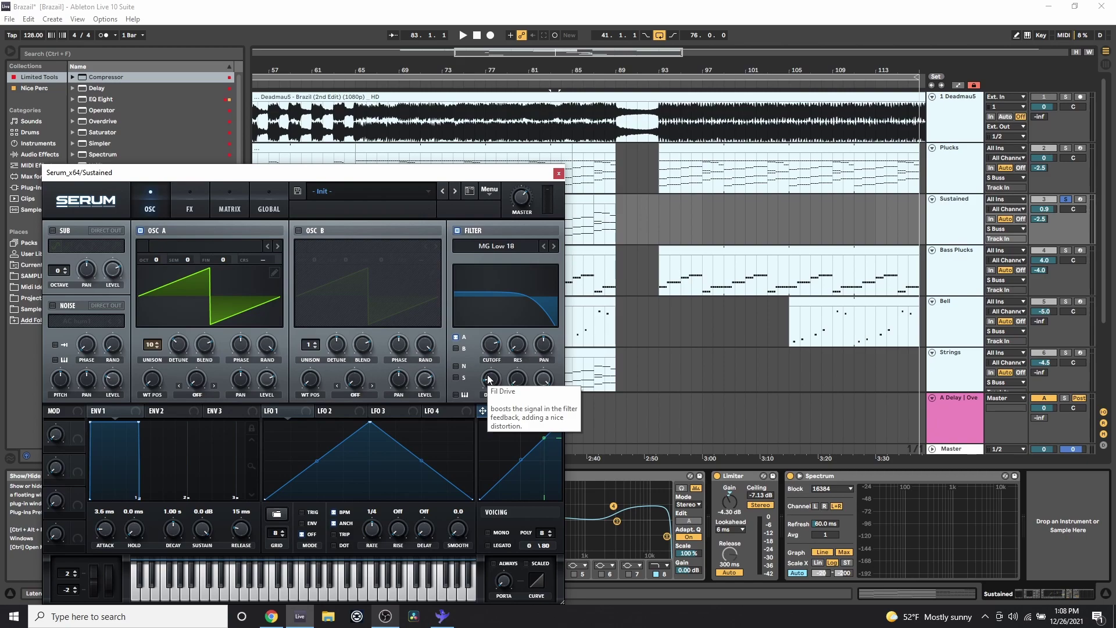
{"action": "left_click", "coordinate": [558, 174]}
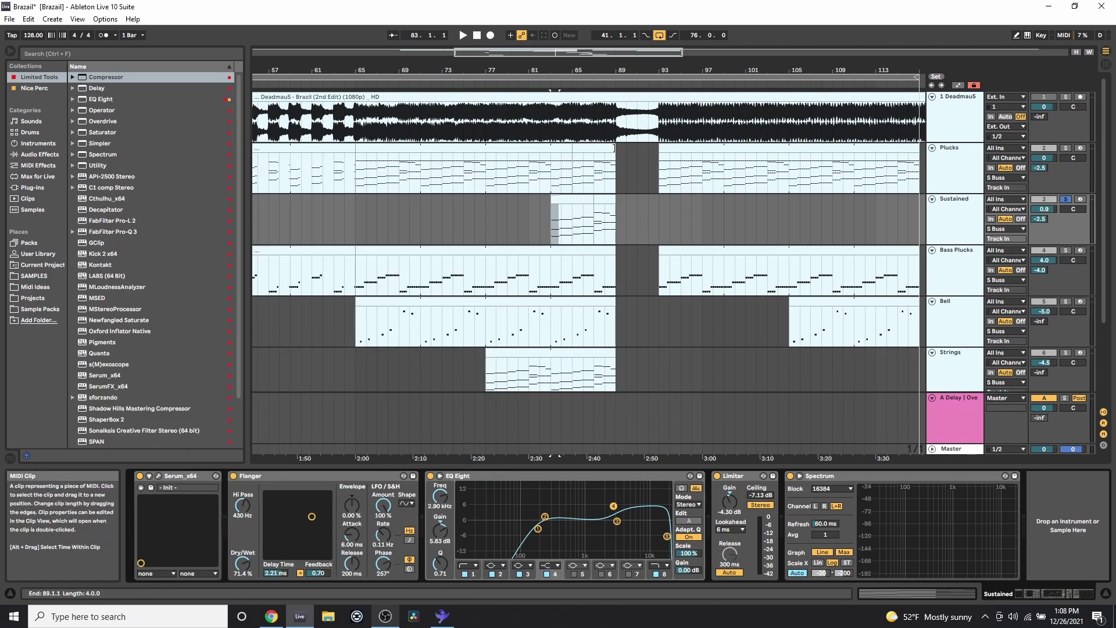
Show the automation lanes and display Serum's Fil Cutoff envelope on the Sustained track
{"action": "key", "text": "a"}
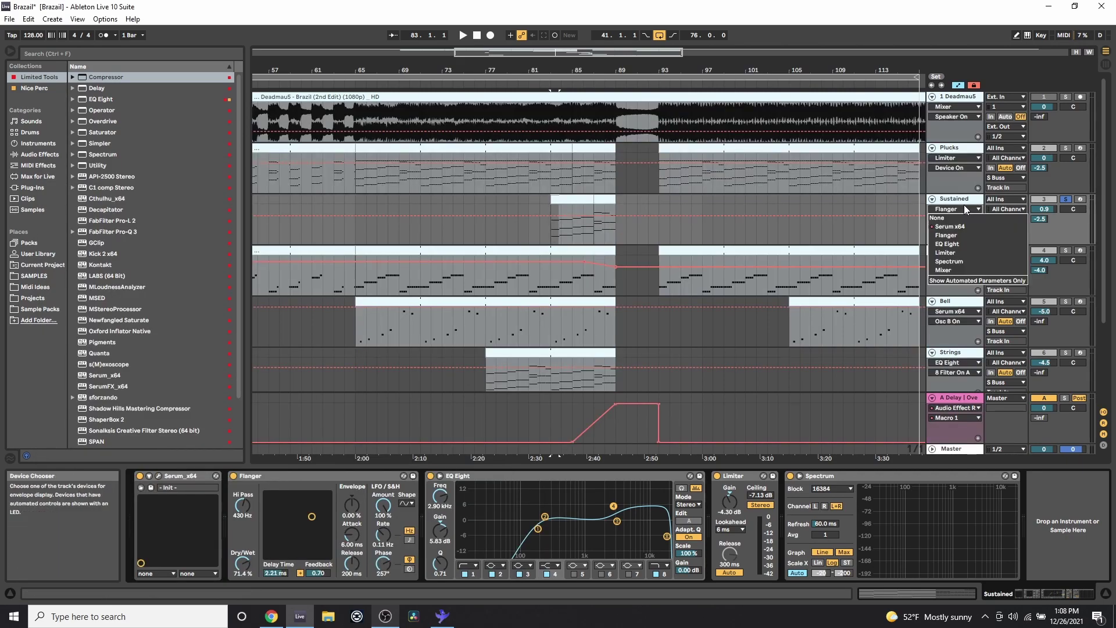
{"action": "left_click", "coordinate": [954, 218]}
{"action": "left_click", "coordinate": [943, 228]}
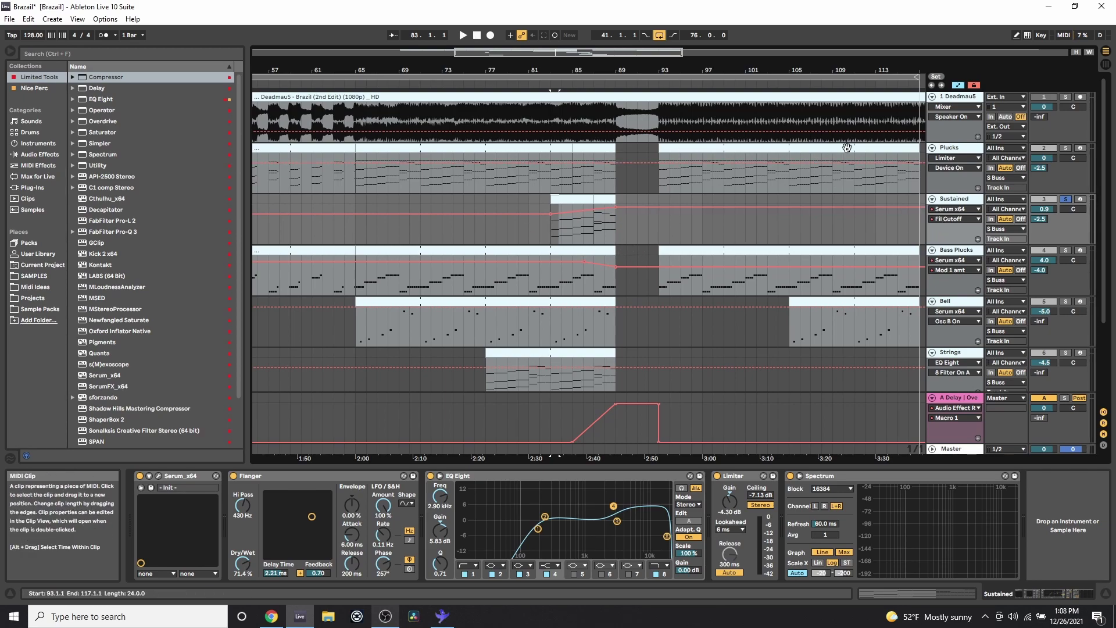
Solo the Plucks, Bass Plucks and Bell together with the Sustained track and play them from bar 83
{"action": "left_click", "coordinate": [1066, 148]}
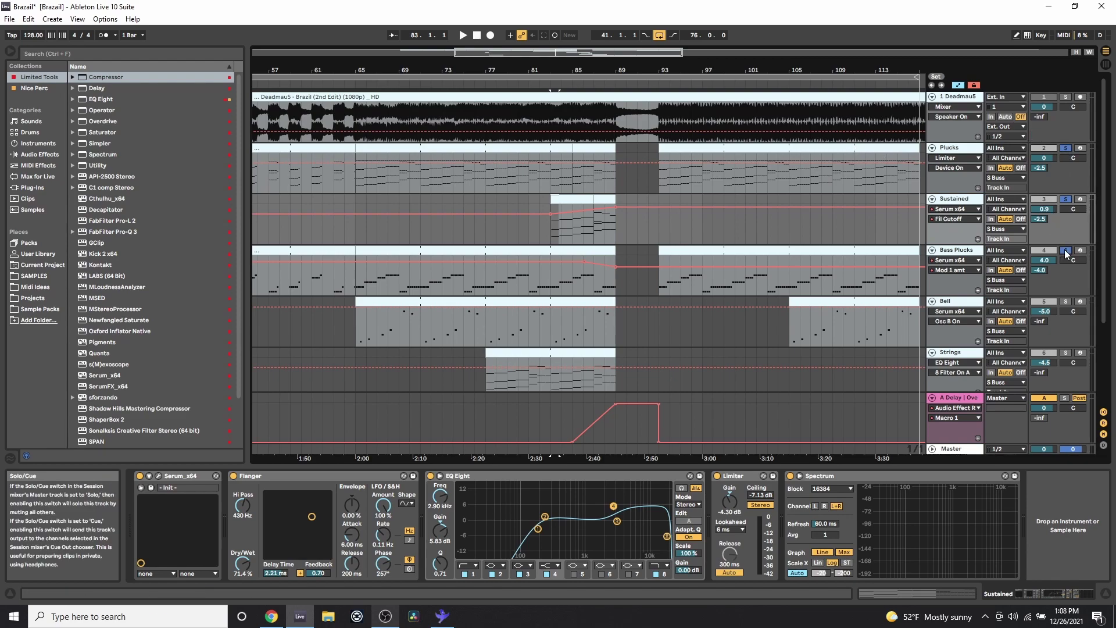
{"action": "left_click", "coordinate": [1065, 302], "text": "ctrl"}
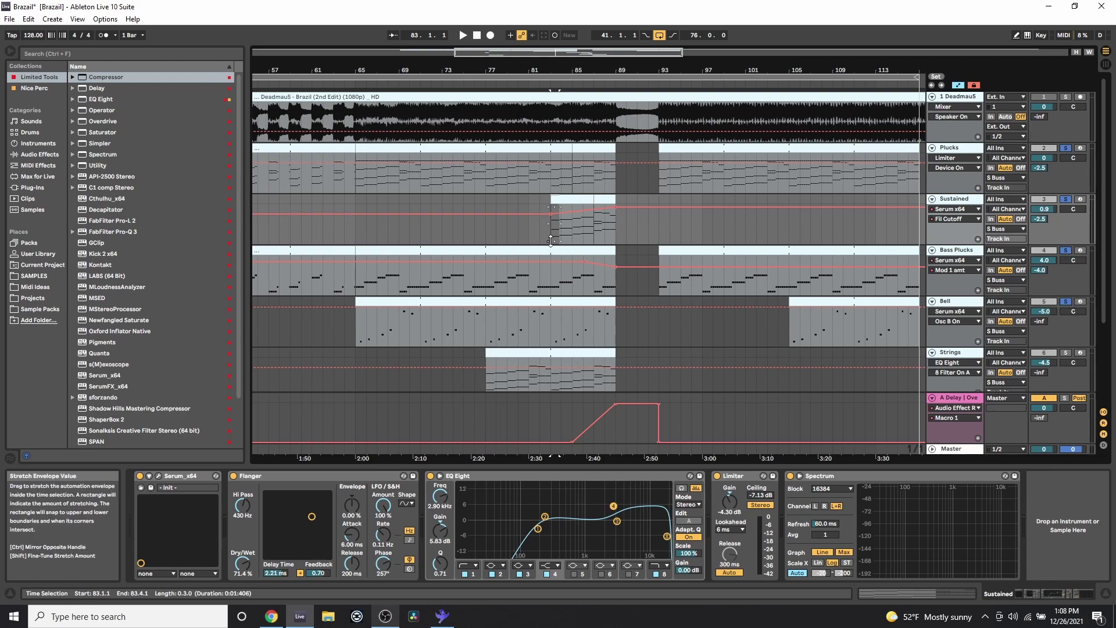
{"action": "left_click", "coordinate": [558, 198]}
{"action": "key", "text": "space"}
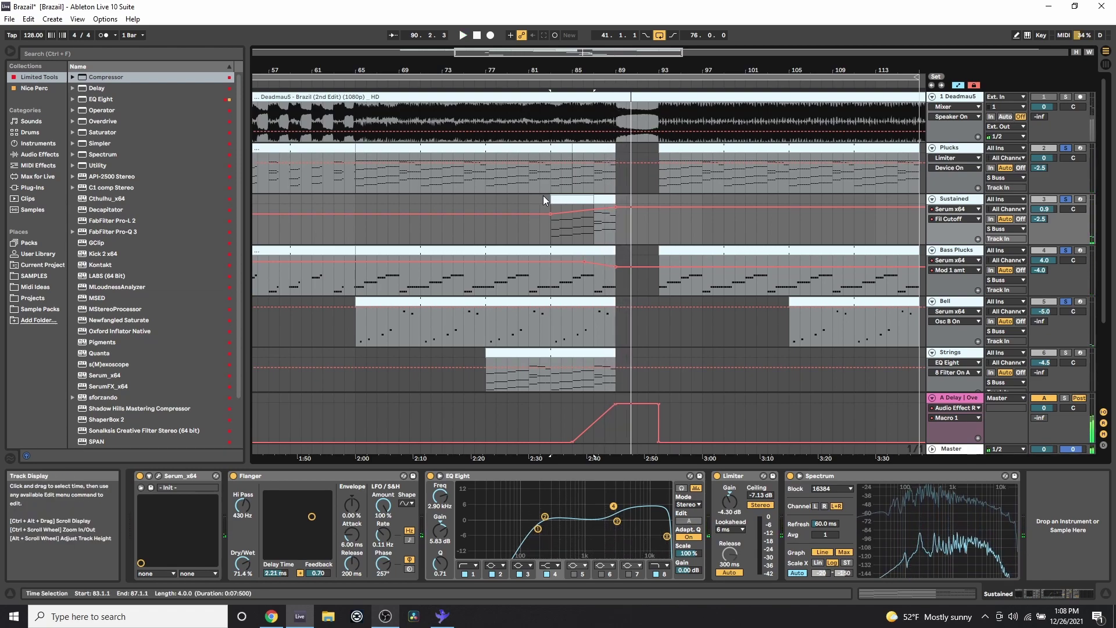
Hide the automation lanes, solo only the Strings track and select its clip at bar 77
{"action": "scroll", "coordinate": [721, 389], "scroll_direction": "down", "scroll_amount": 4}
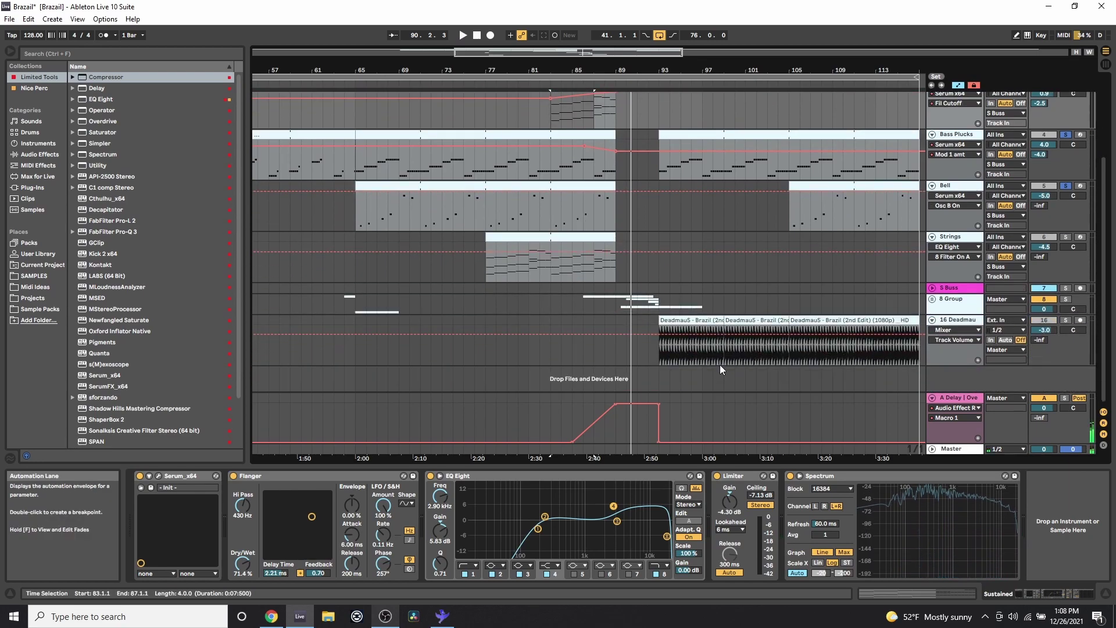
{"action": "key", "text": "a"}
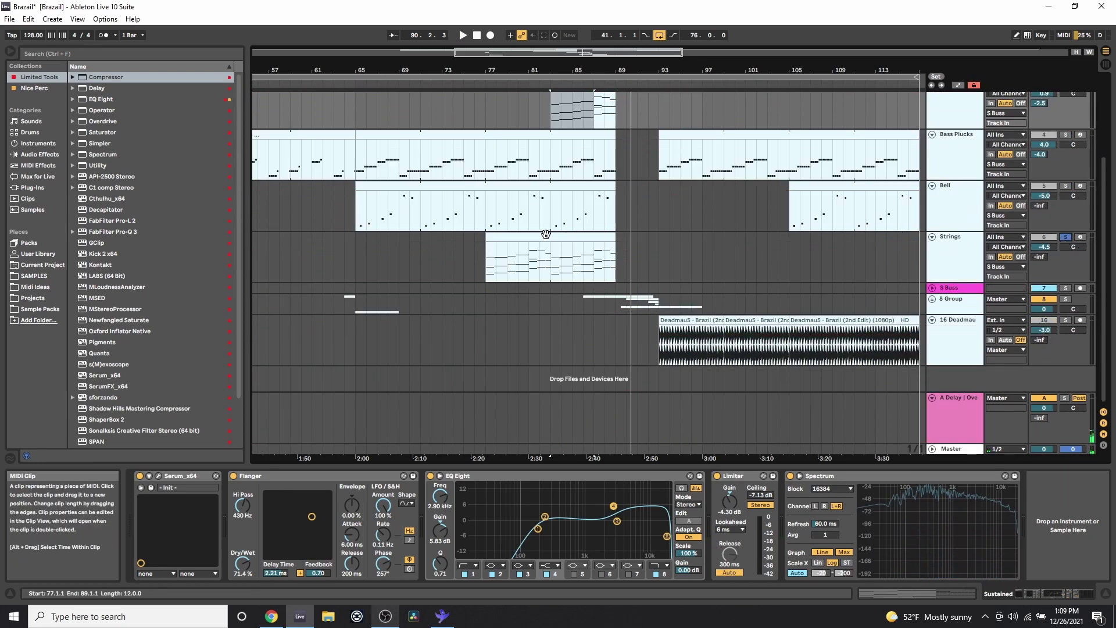
{"action": "left_click", "coordinate": [546, 234]}
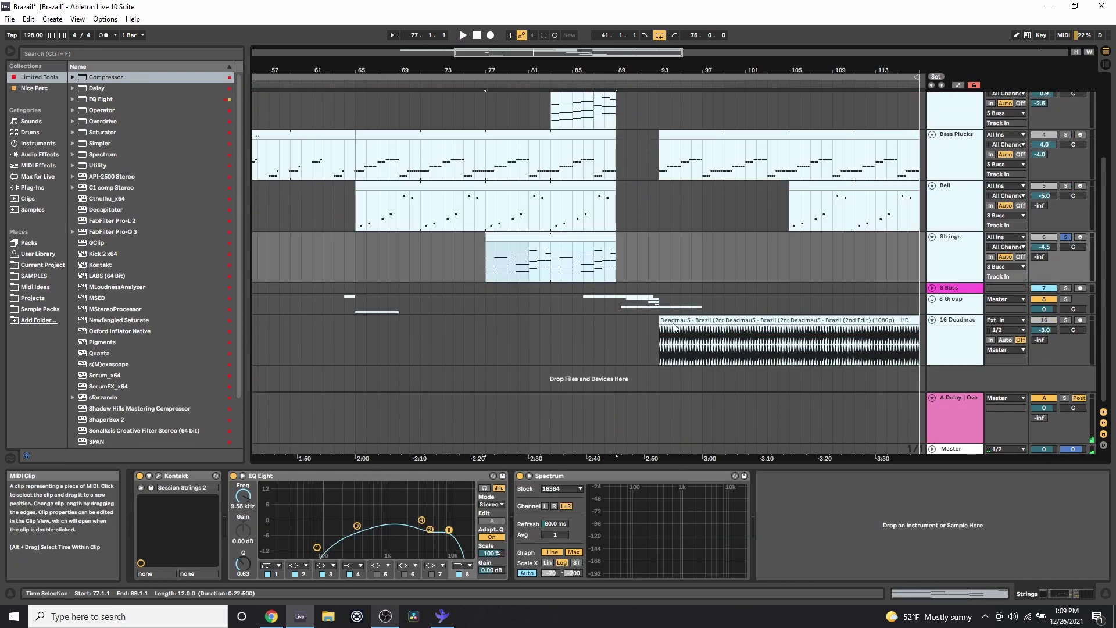
Examine the Session Strings 2 instrument in the Strings track's Kontakt and play the clip from bar 77
{"action": "left_click", "coordinate": [160, 476]}
{"action": "scroll", "coordinate": [224, 490], "scroll_direction": "down", "scroll_amount": 1}
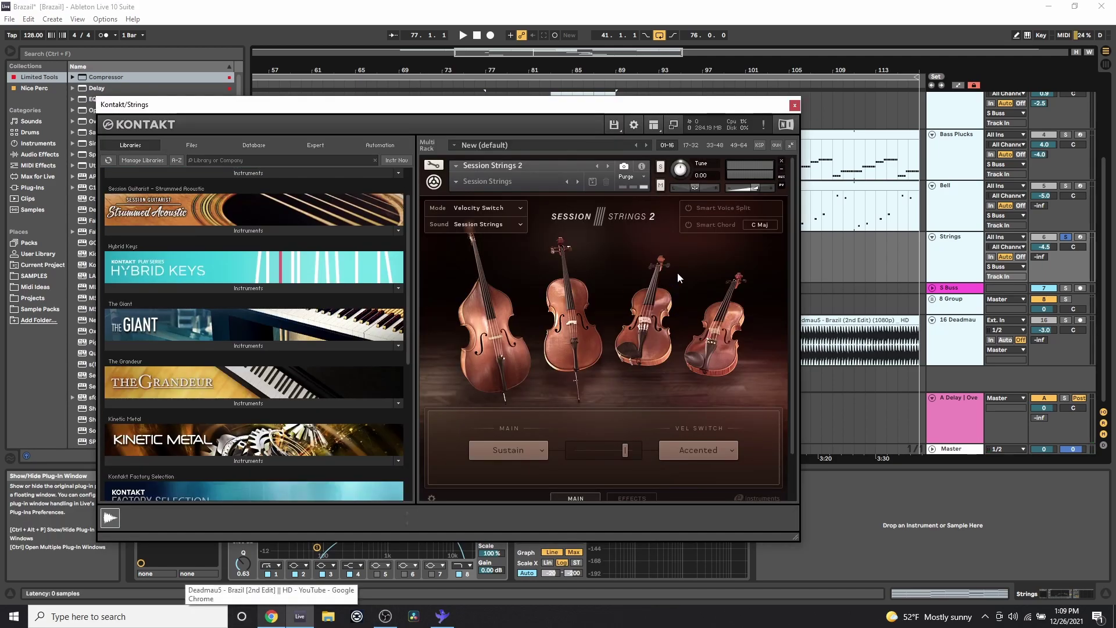
{"action": "left_click", "coordinate": [794, 105]}
{"action": "key", "text": "space"}
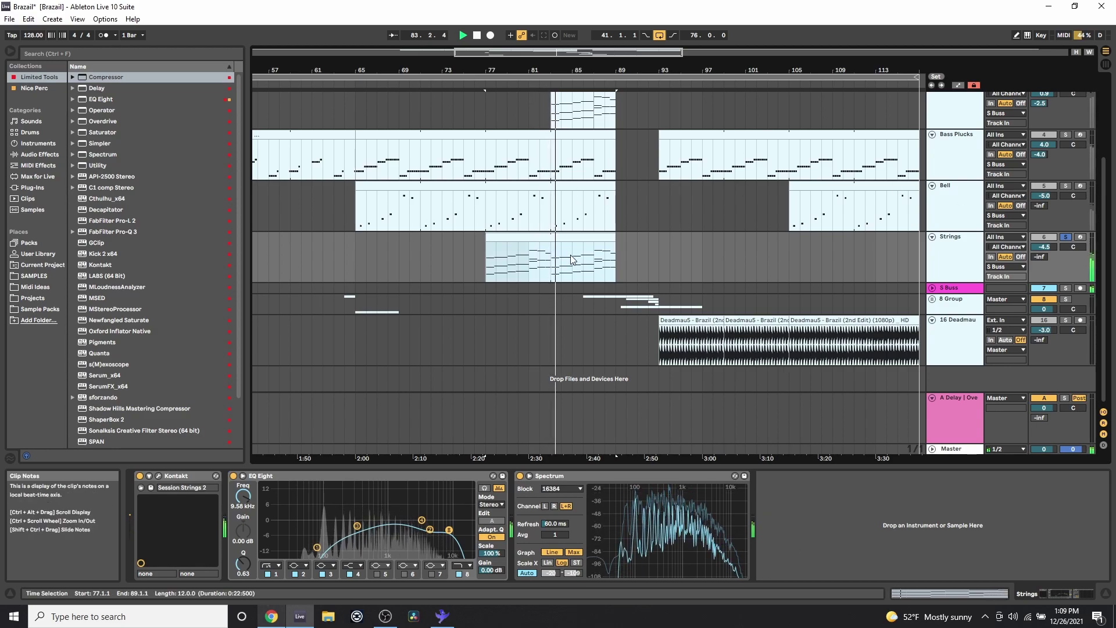
Unsolo the Strings track and play all parts together from bar 75, switching the Strings off and on during playback
{"action": "scroll", "coordinate": [881, 305], "scroll_direction": "up", "scroll_amount": 2}
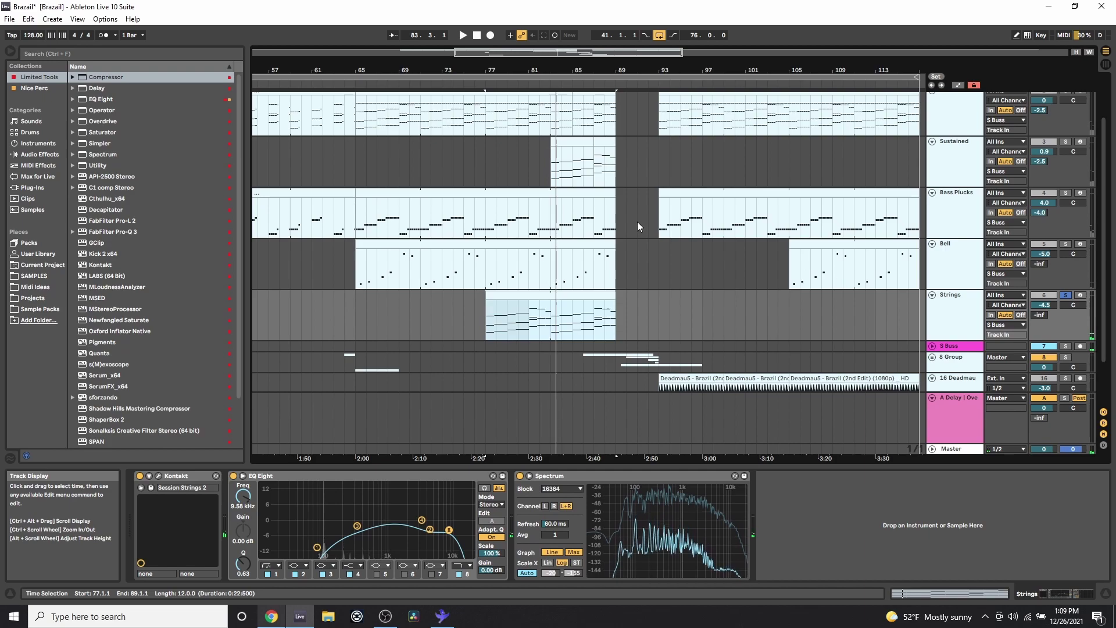
{"action": "scroll", "coordinate": [654, 207], "scroll_direction": "up", "scroll_amount": 1}
{"action": "left_click", "coordinate": [1066, 308]}
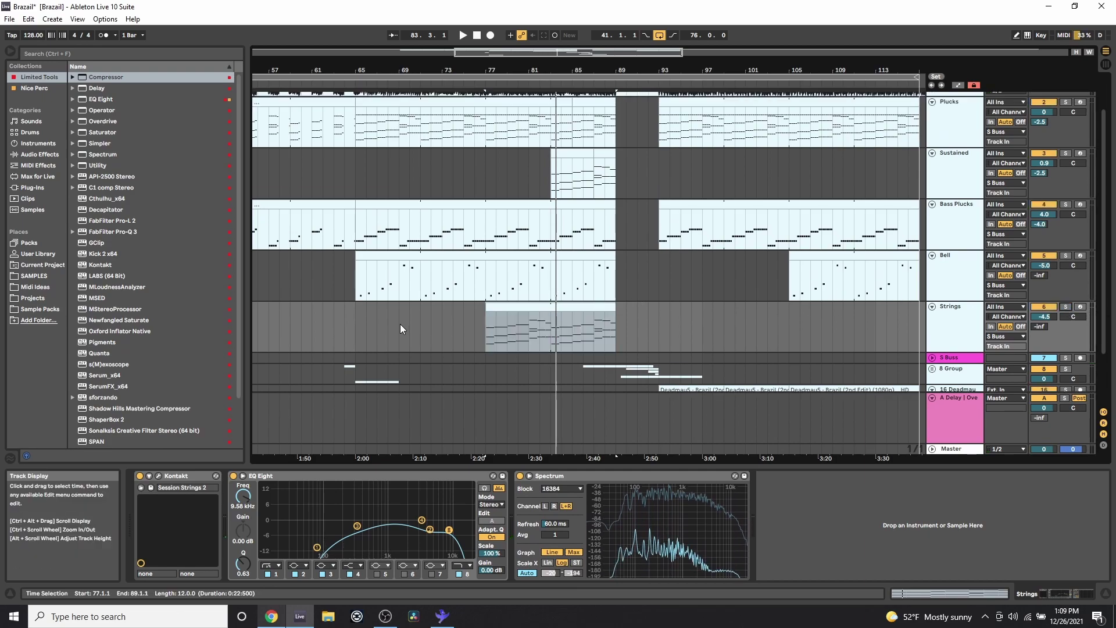
{"action": "scroll", "coordinate": [400, 323], "scroll_direction": "up", "scroll_amount": 1}
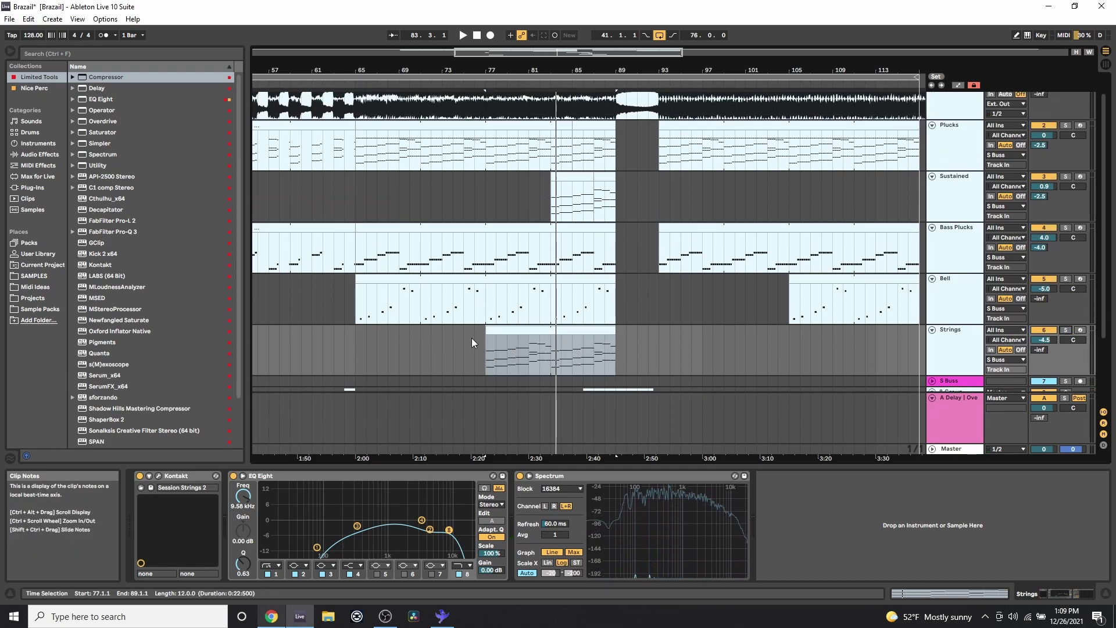
{"action": "left_click", "coordinate": [458, 355]}
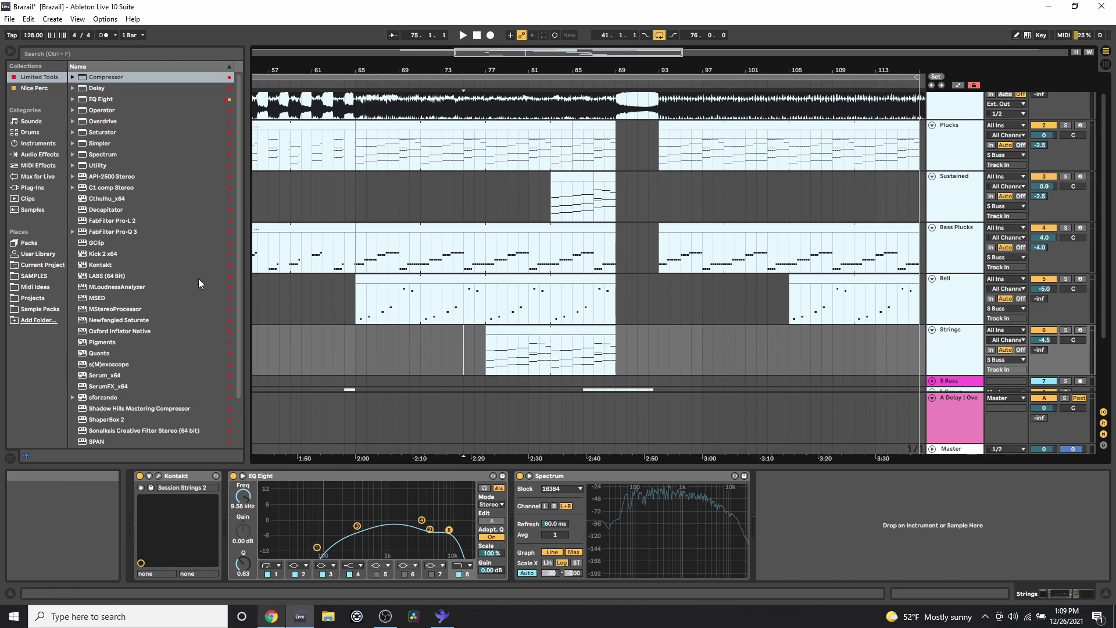
{"action": "key", "text": "space"}
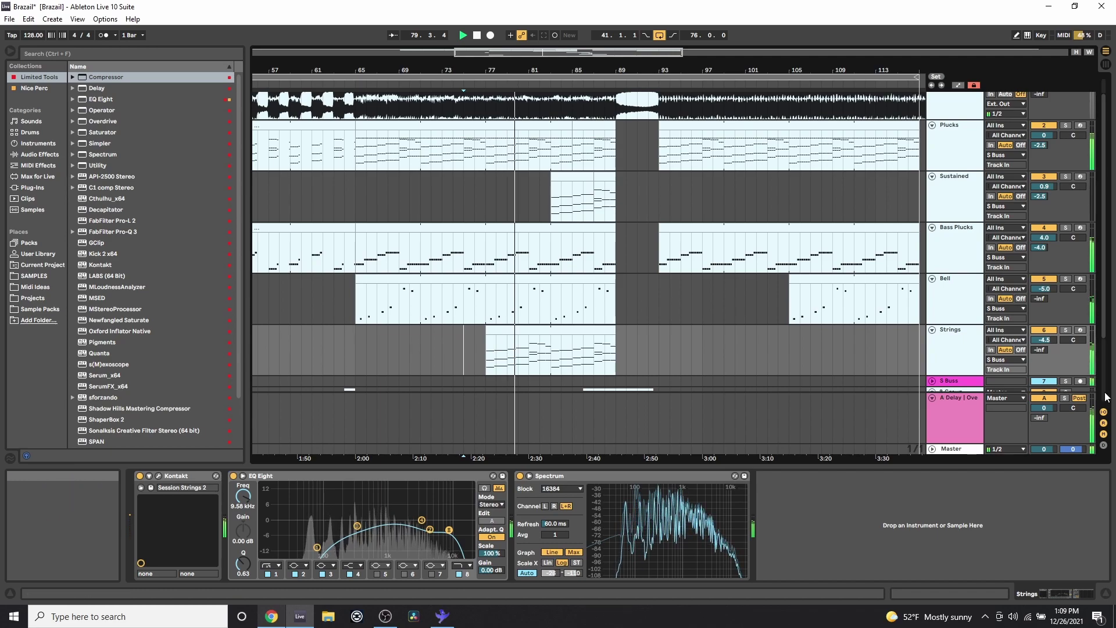
{"action": "left_click", "coordinate": [1054, 333]}
{"action": "left_click", "coordinate": [1054, 333]}
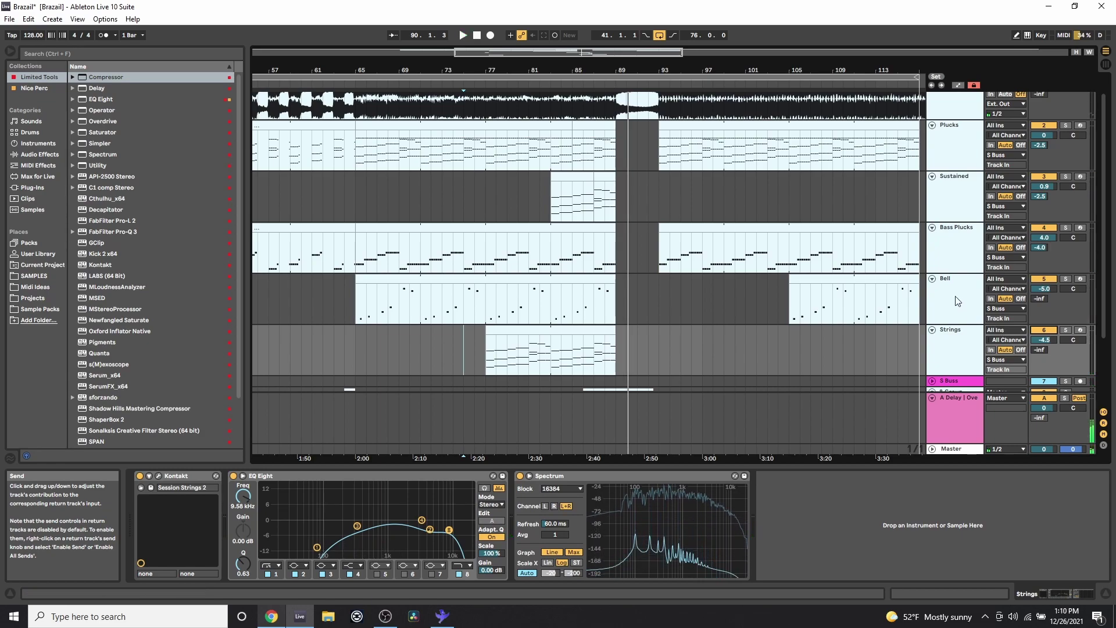
Unfold the S Buss track and display its effect chain
{"action": "scroll", "coordinate": [752, 332], "scroll_direction": "down", "scroll_amount": 3}
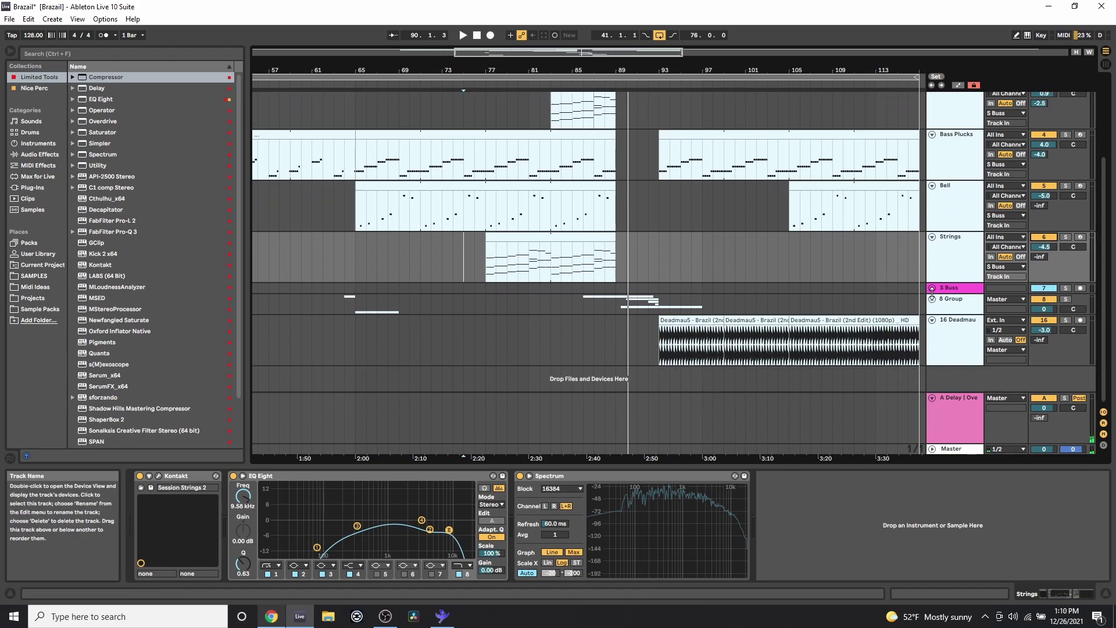
{"action": "scroll", "coordinate": [872, 186], "scroll_direction": "up", "scroll_amount": 2}
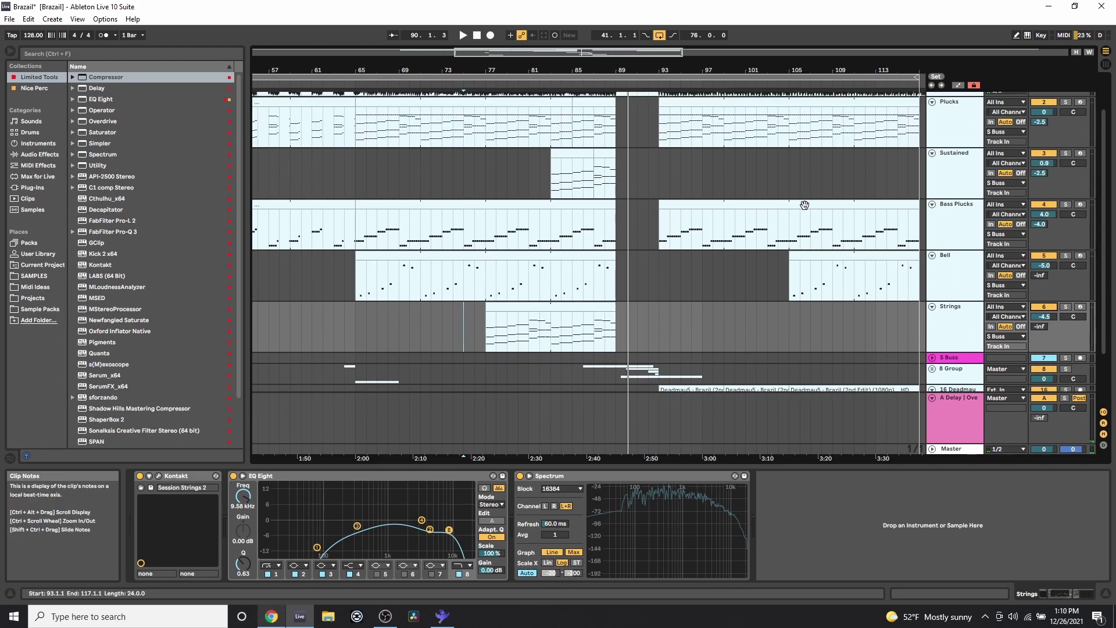
{"action": "scroll", "coordinate": [731, 378], "scroll_direction": "down", "scroll_amount": 1}
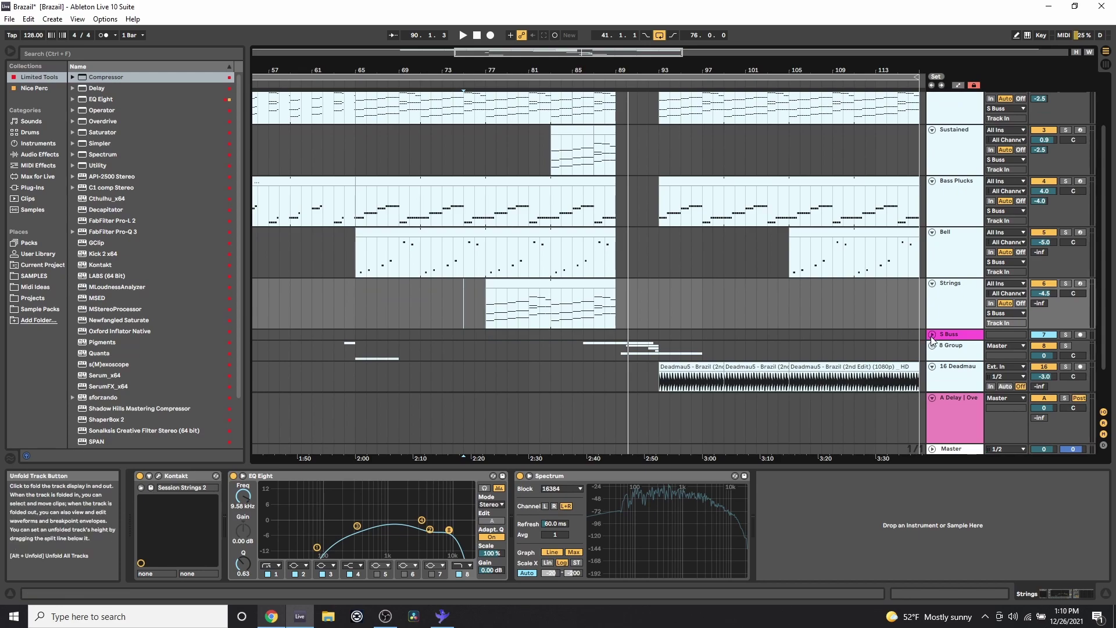
{"action": "left_click", "coordinate": [931, 335]}
{"action": "left_click", "coordinate": [964, 351]}
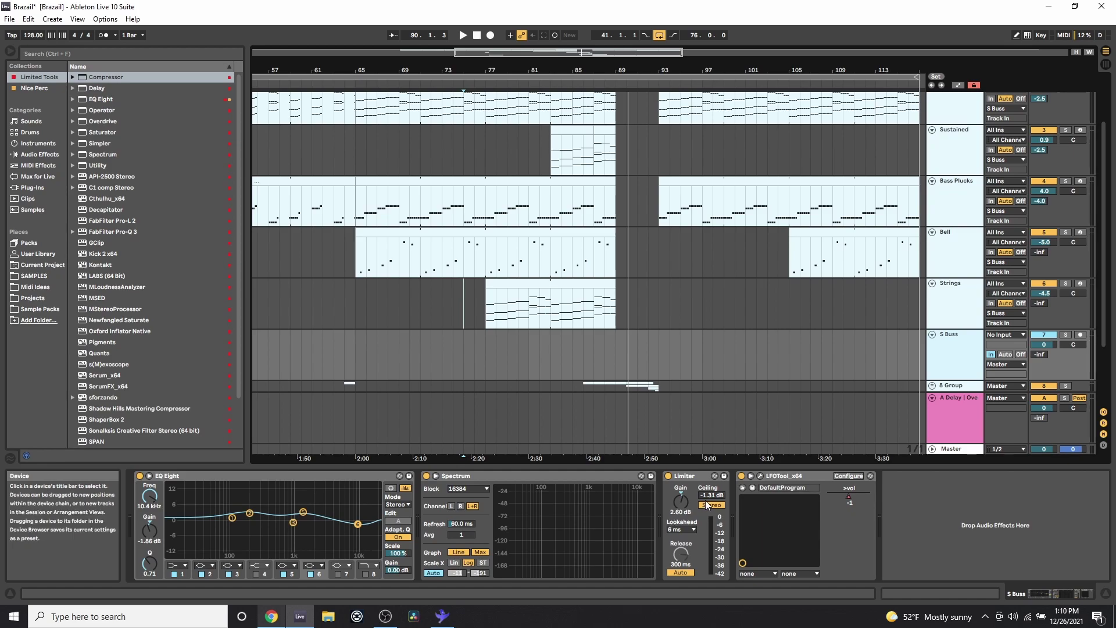
Select bars 83 to 89 on the S Buss and open its LFOTool to examine the curve and vol parameter
{"action": "left_click", "coordinate": [547, 361]}
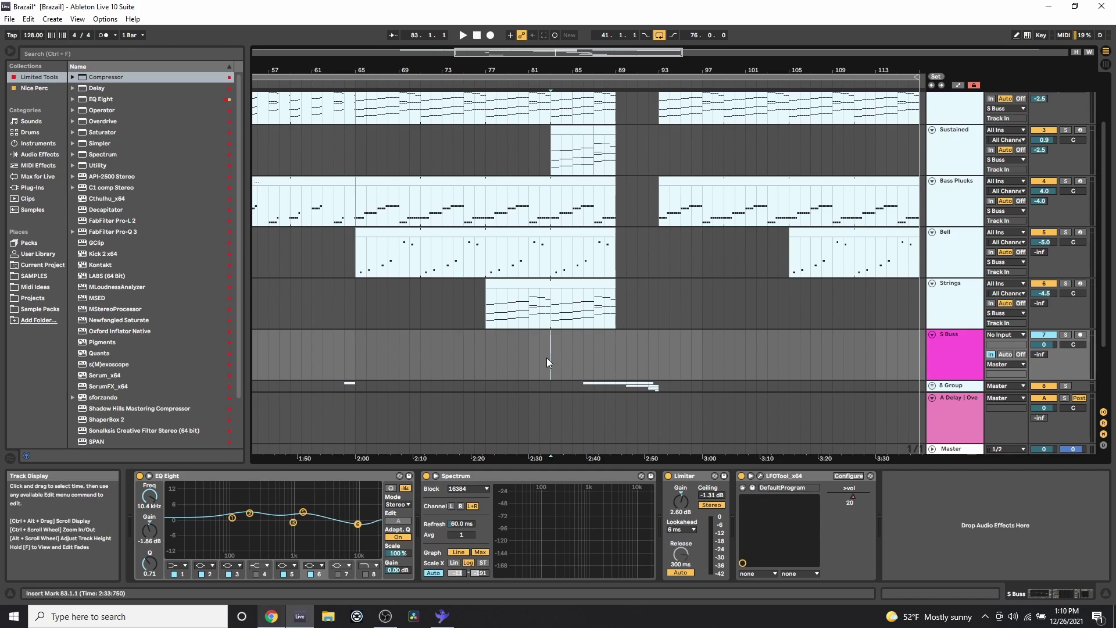
{"action": "left_click_drag", "start_coordinate": [547, 357], "coordinate": [626, 351]}
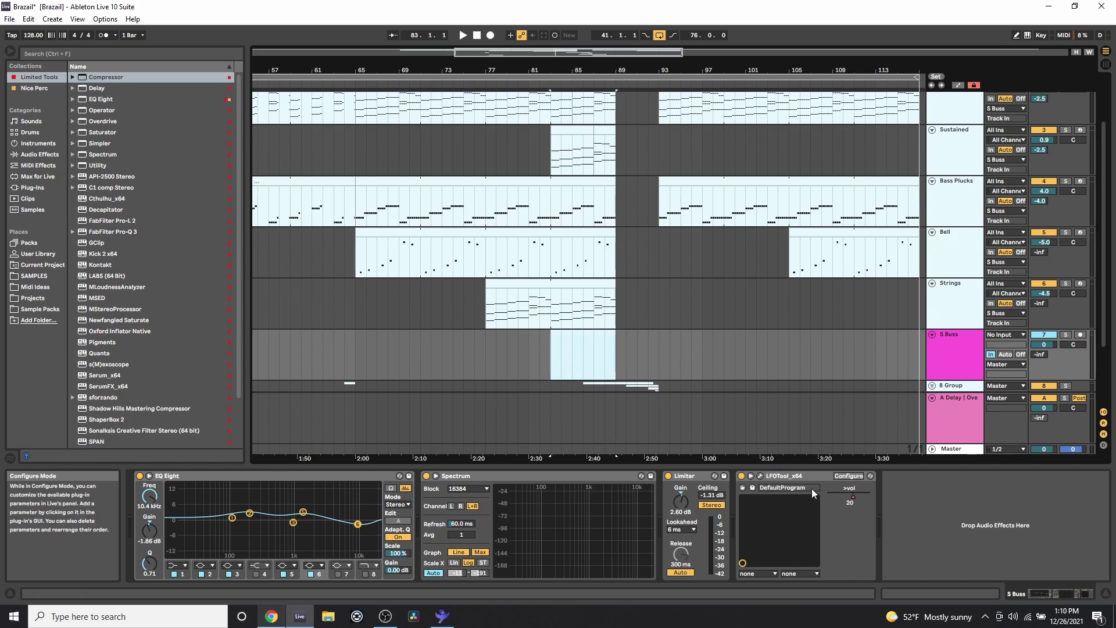
{"action": "left_click", "coordinate": [760, 476]}
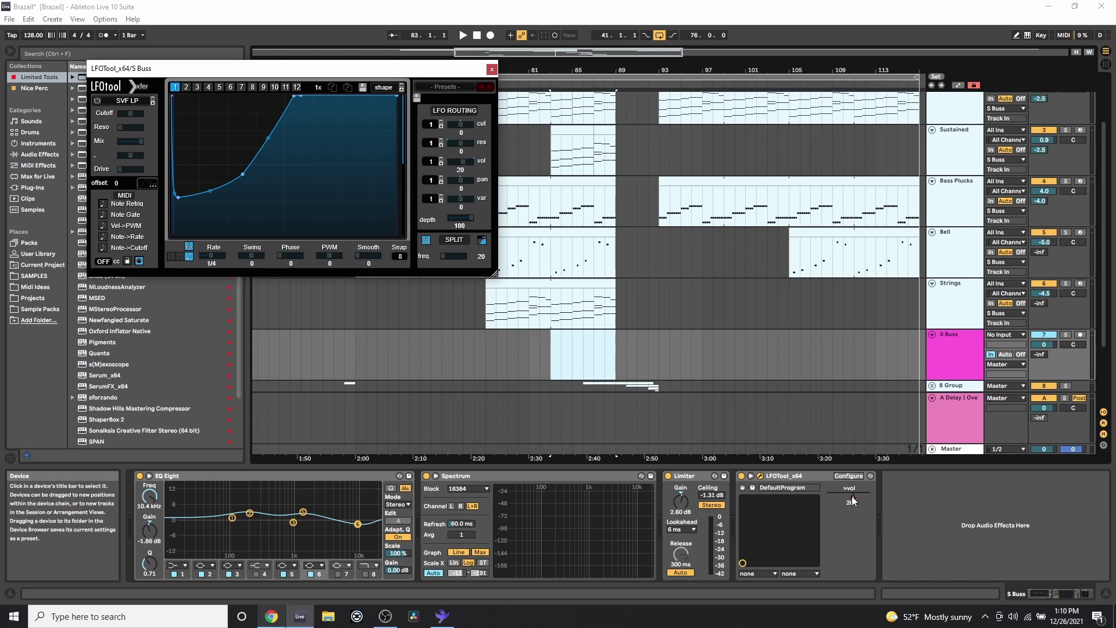
{"action": "left_click", "coordinate": [852, 497]}
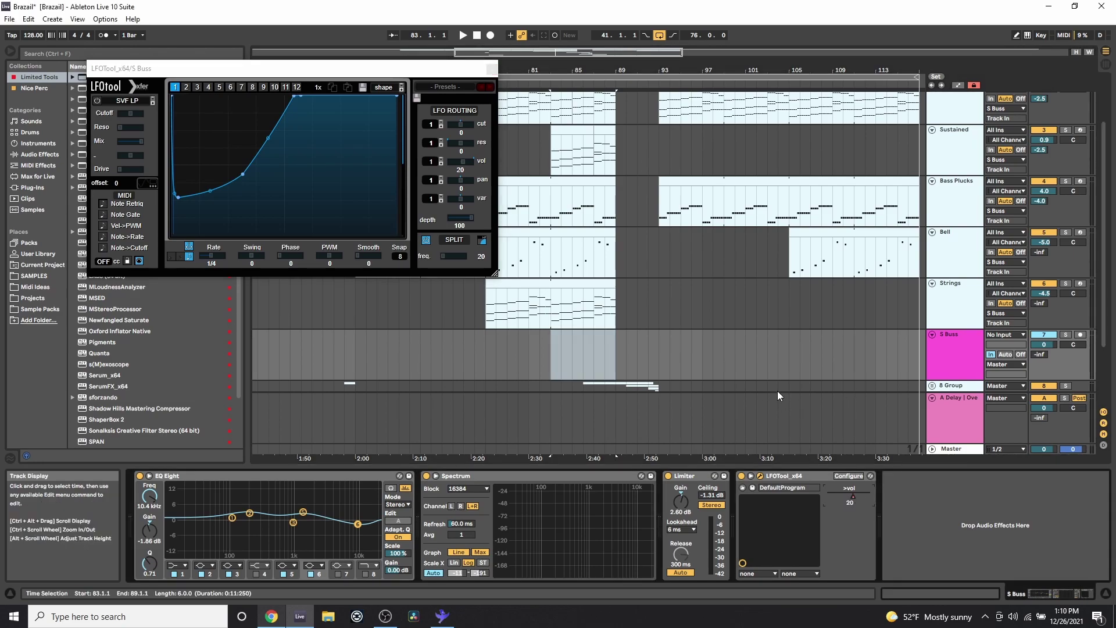
Show the automation lanes, close LFOTool and play through the S Buss vol envelope from bar 82
{"action": "key", "text": "a"}
{"action": "left_click", "coordinate": [491, 68]}
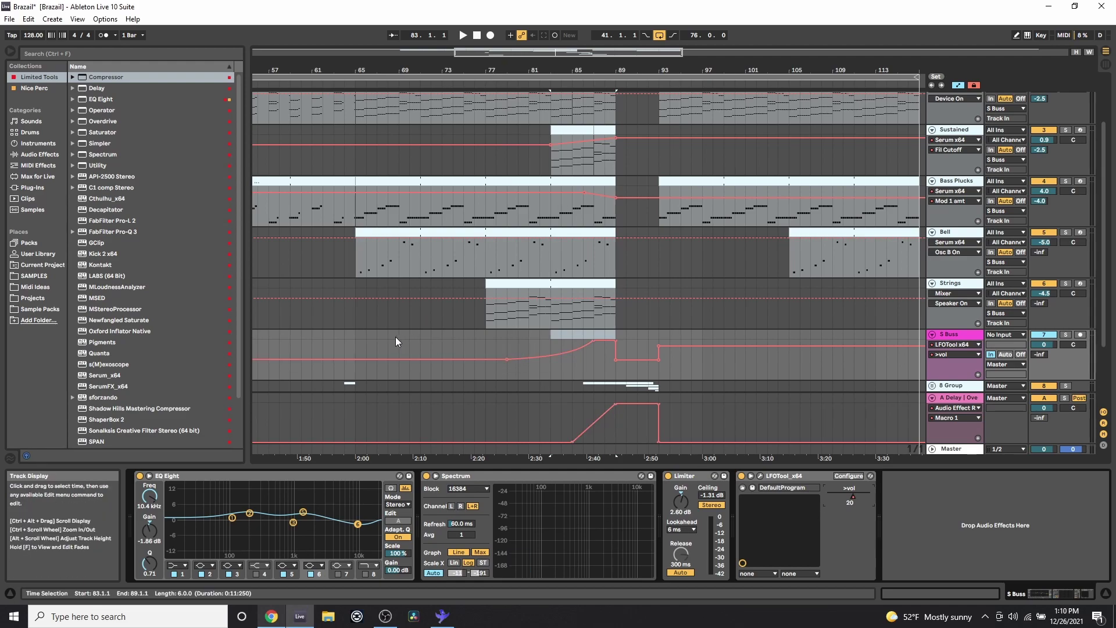
{"action": "left_click", "coordinate": [506, 359]}
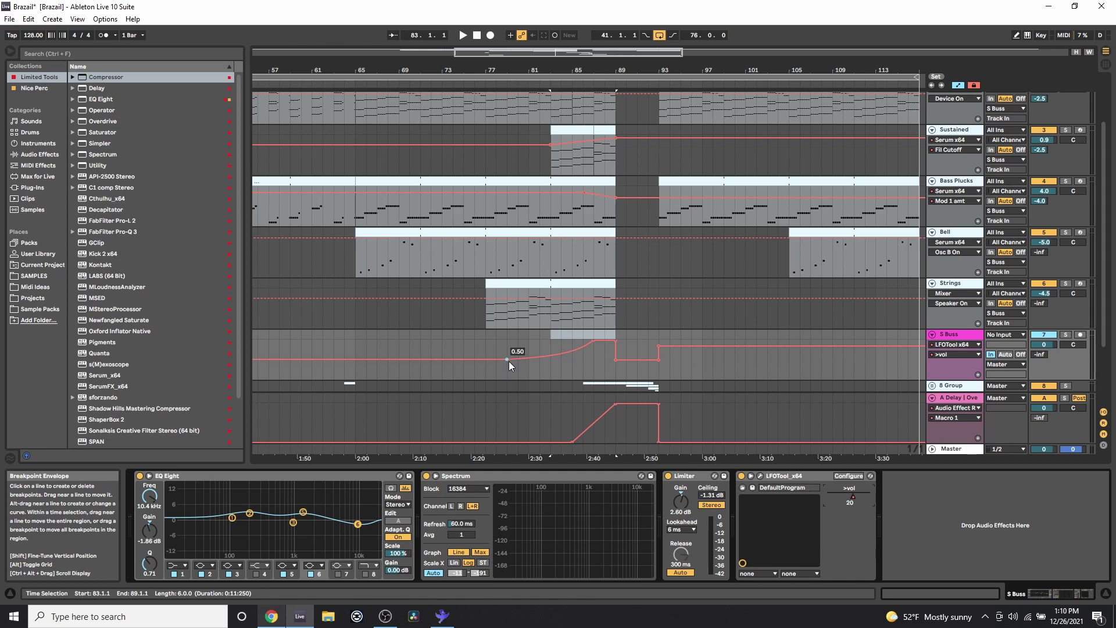
{"action": "left_click_drag", "start_coordinate": [593, 357], "coordinate": [613, 356]}
{"action": "left_click", "coordinate": [543, 369]}
{"action": "key", "text": "space"}
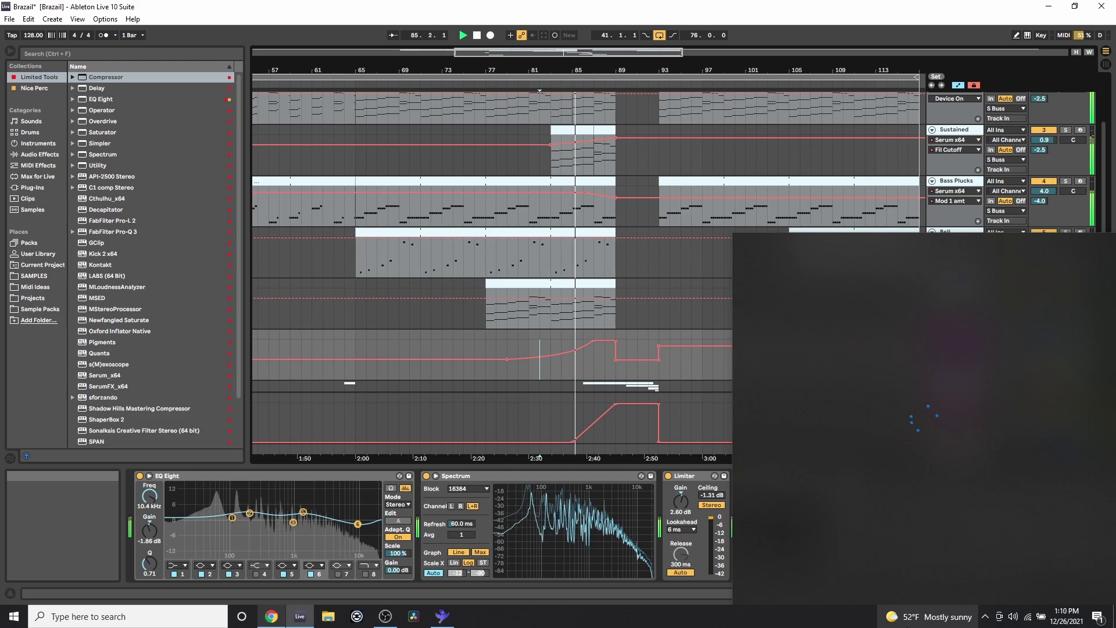
{"action": "left_click", "coordinate": [642, 319]}
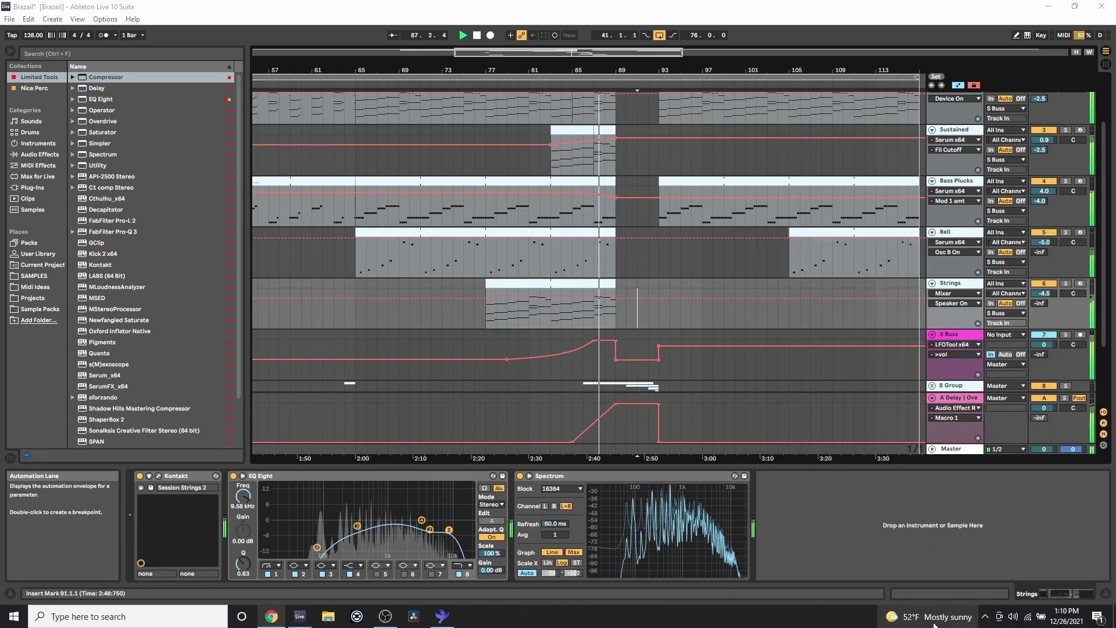
{"action": "left_click", "coordinate": [671, 314]}
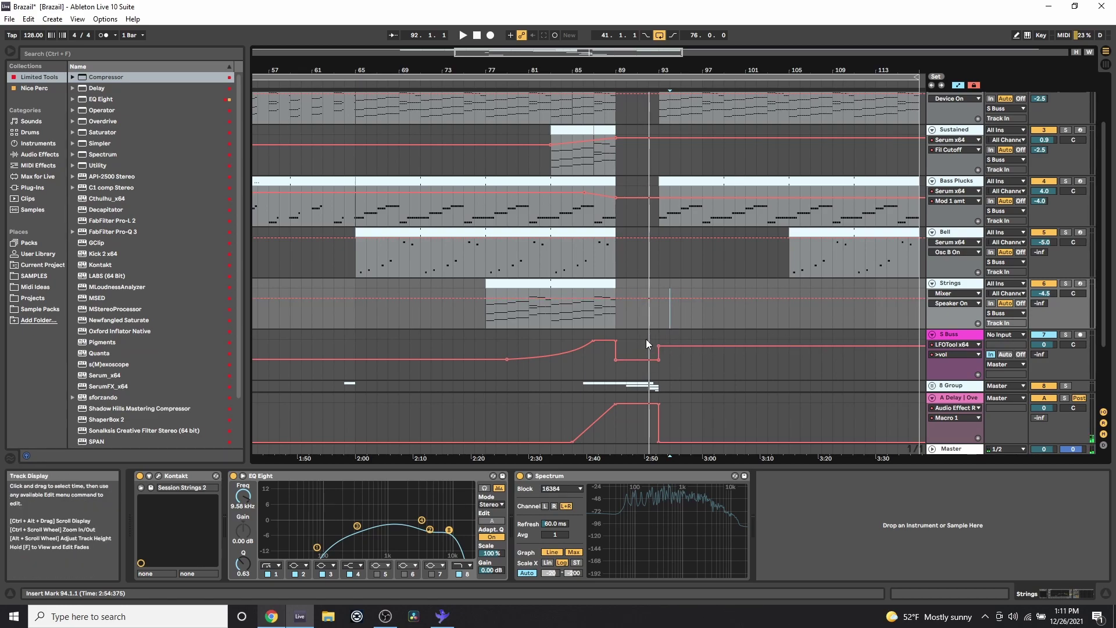
Hide the automation lanes and fold the A Delay return, S Buss and 16 Deadmau5 tracks
{"action": "left_click_drag", "start_coordinate": [724, 70], "coordinate": [661, 57]}
{"action": "key", "text": "a"}
{"action": "key", "text": "a"}
{"action": "key", "text": "a"}
{"action": "left_click", "coordinate": [932, 398]}
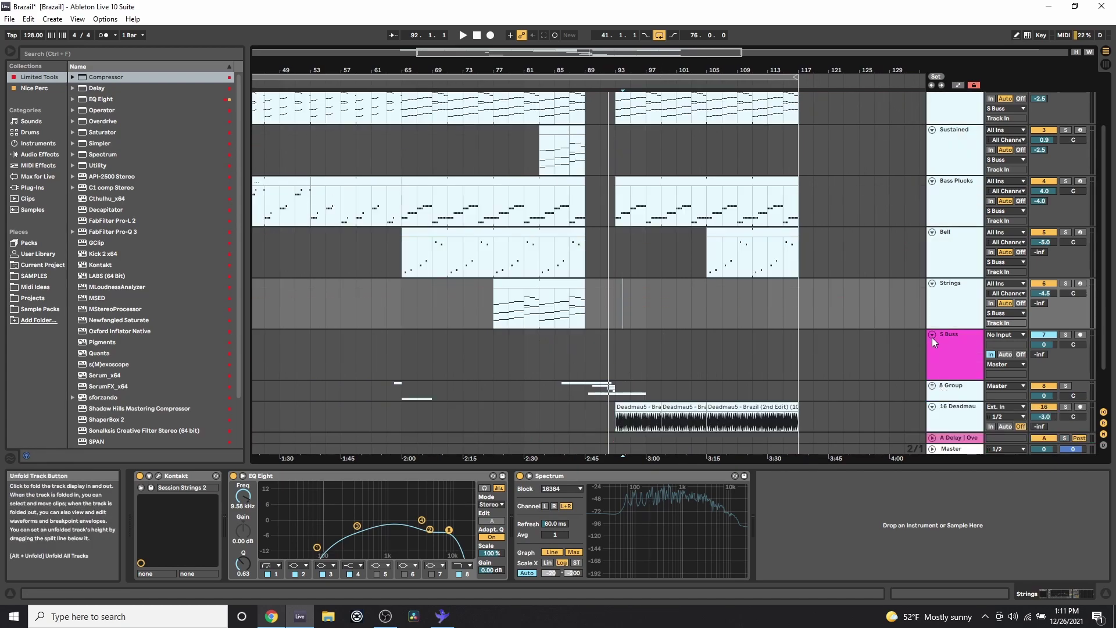
{"action": "left_click", "coordinate": [932, 336]}
{"action": "left_click", "coordinate": [933, 371]}
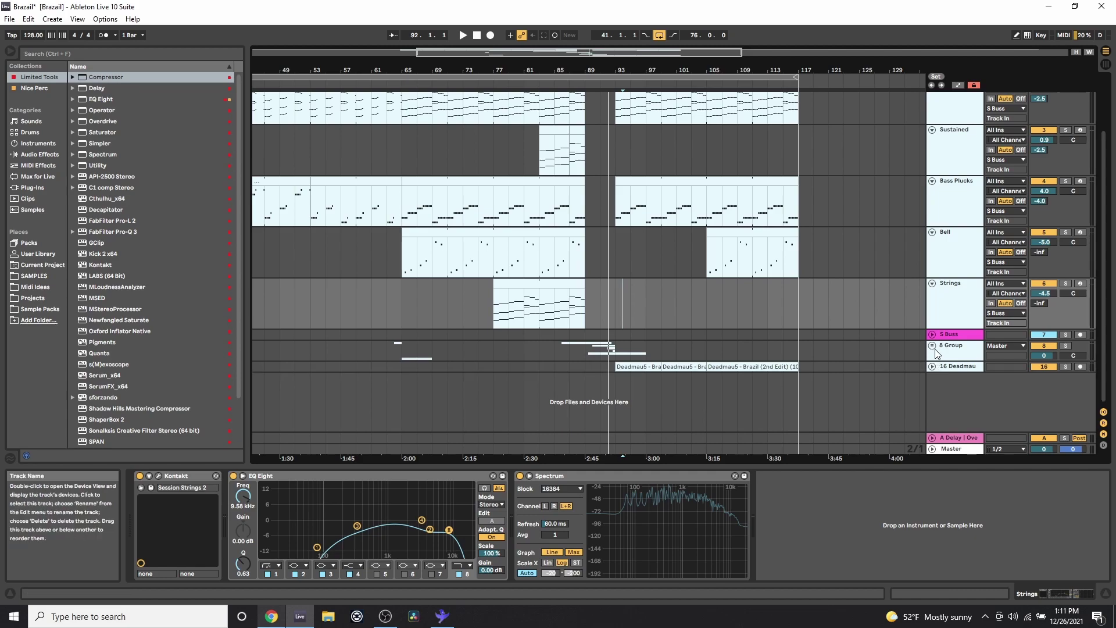
Unfold the 8 Group to examine its FX tracks and fold it again
{"action": "left_click", "coordinate": [932, 345]}
{"action": "scroll", "coordinate": [669, 281], "scroll_direction": "down", "scroll_amount": 2}
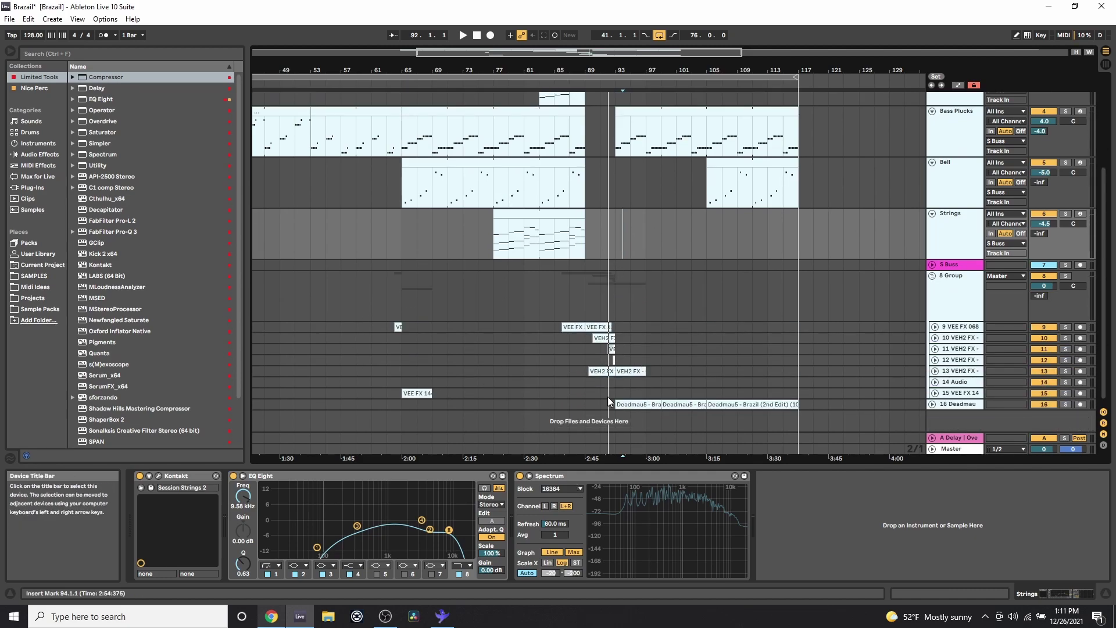
{"action": "left_click", "coordinate": [933, 276]}
Fold the Strings, Bell, Bass Plucks and Sustained tracks
{"action": "left_click", "coordinate": [933, 214]}
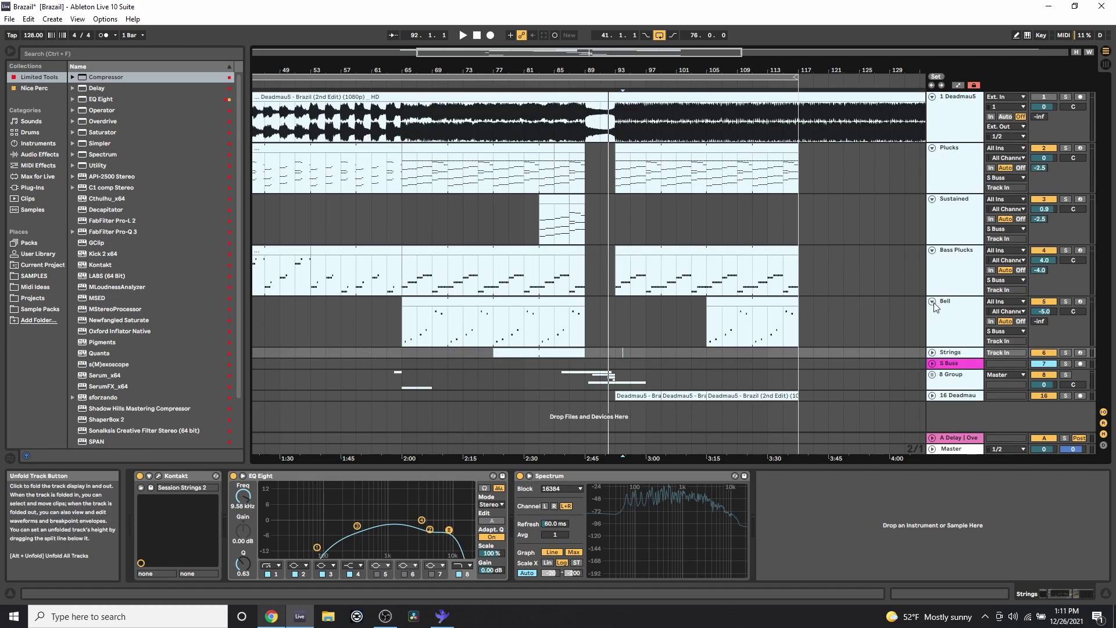
{"action": "left_click", "coordinate": [933, 302]}
{"action": "left_click", "coordinate": [933, 250]}
{"action": "left_click", "coordinate": [933, 200]}
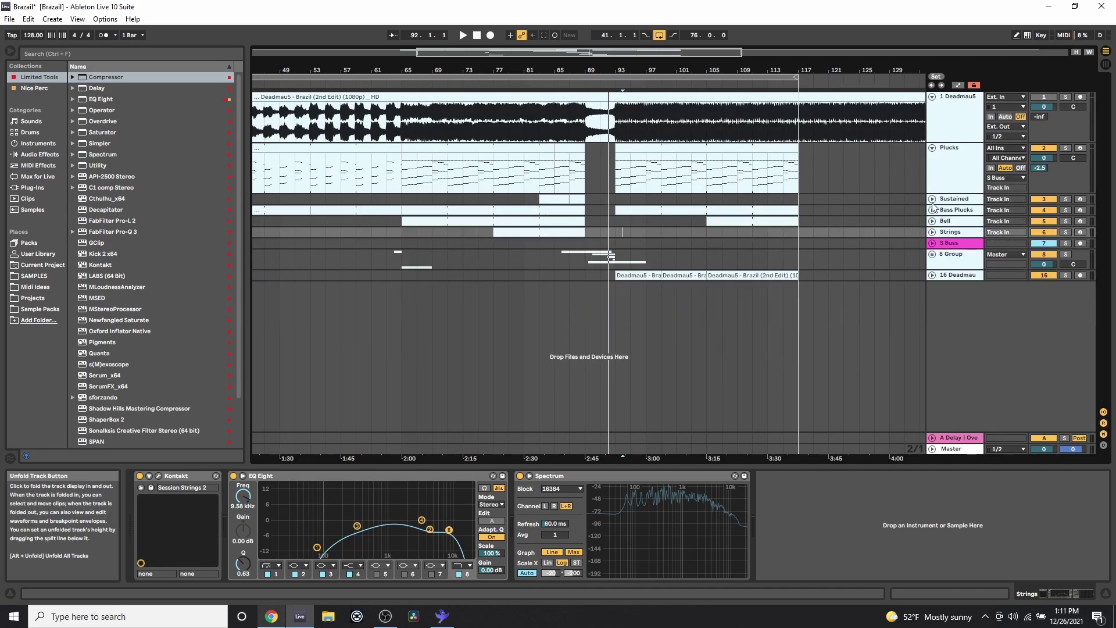
Open Serum on the Plucks track, examine its modulation matrix routings and close it
{"action": "left_click", "coordinate": [836, 158]}
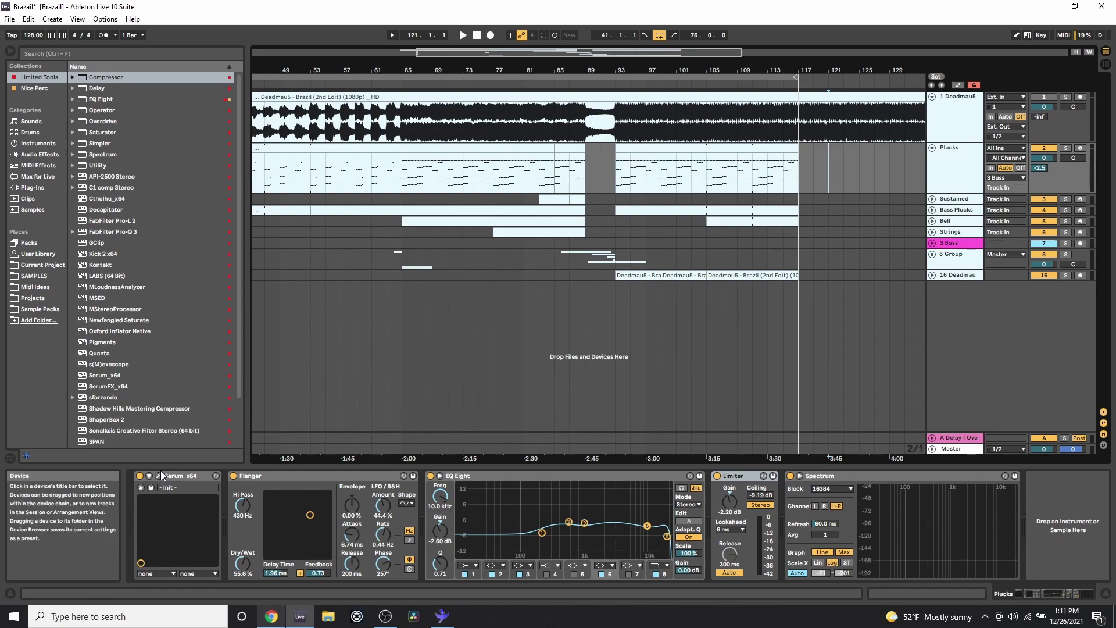
{"action": "left_click", "coordinate": [158, 478]}
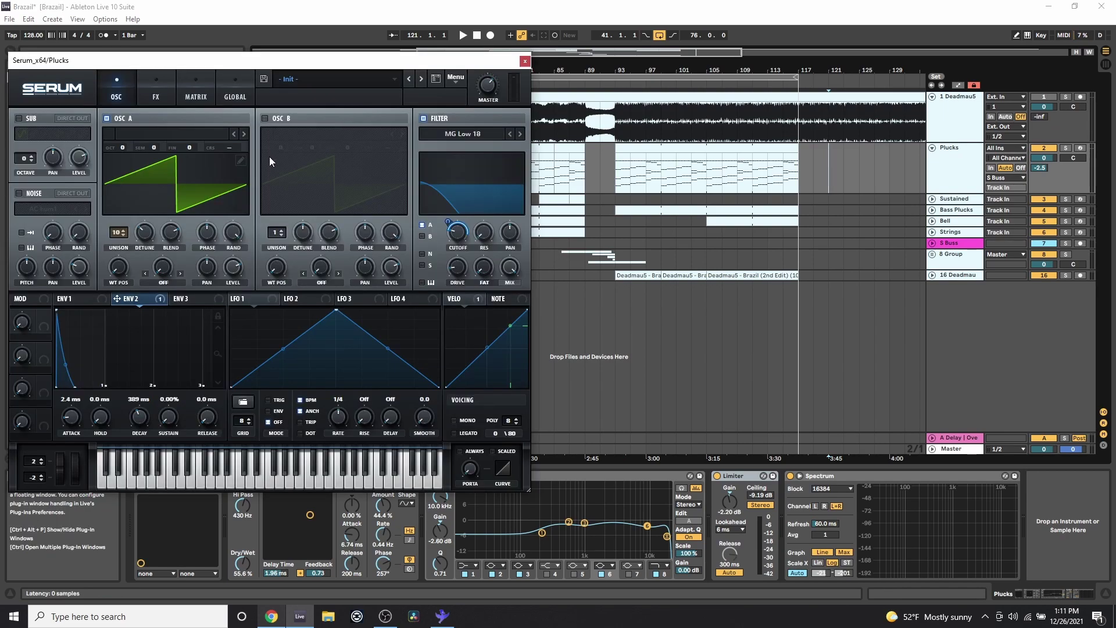
{"action": "left_click", "coordinate": [210, 98]}
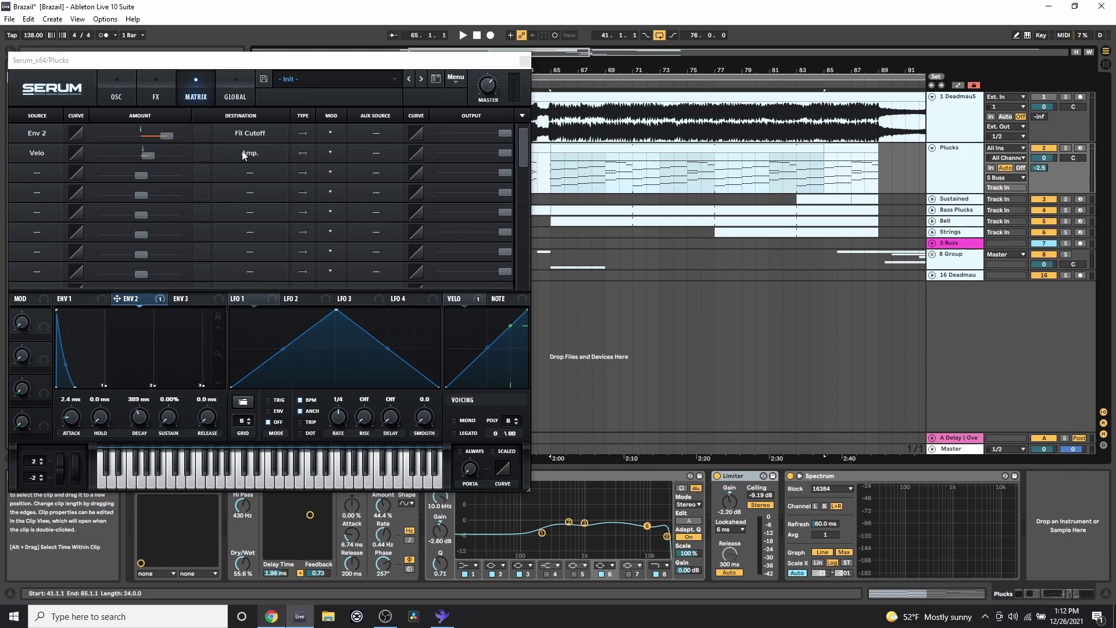
{"action": "left_click", "coordinate": [525, 60]}
Open the Plucks clip at bar 65 in the note editor and reveal its note velocities
{"action": "left_click", "coordinate": [569, 157]}
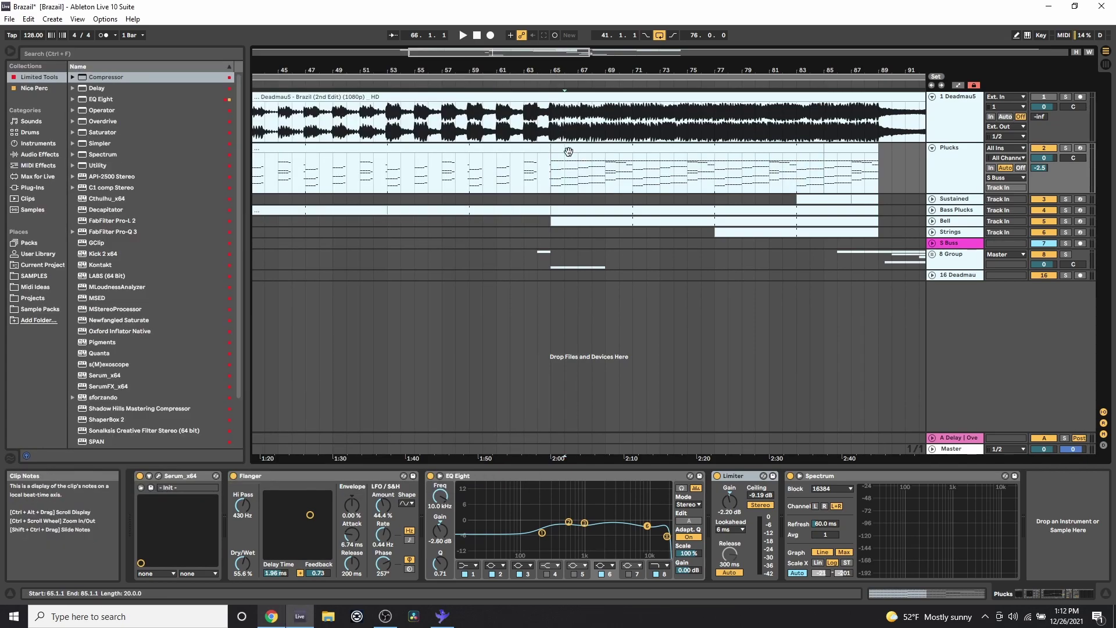
{"action": "double_click", "coordinate": [556, 157]}
{"action": "left_click_drag", "start_coordinate": [326, 424], "coordinate": [702, 447]}
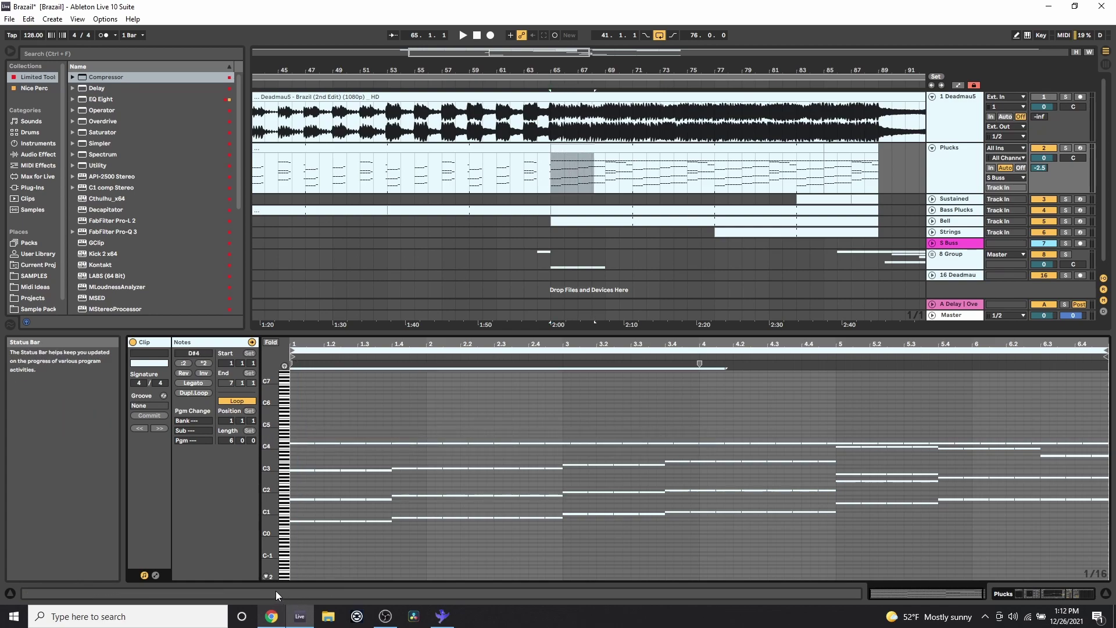
{"action": "left_click", "coordinate": [266, 573]}
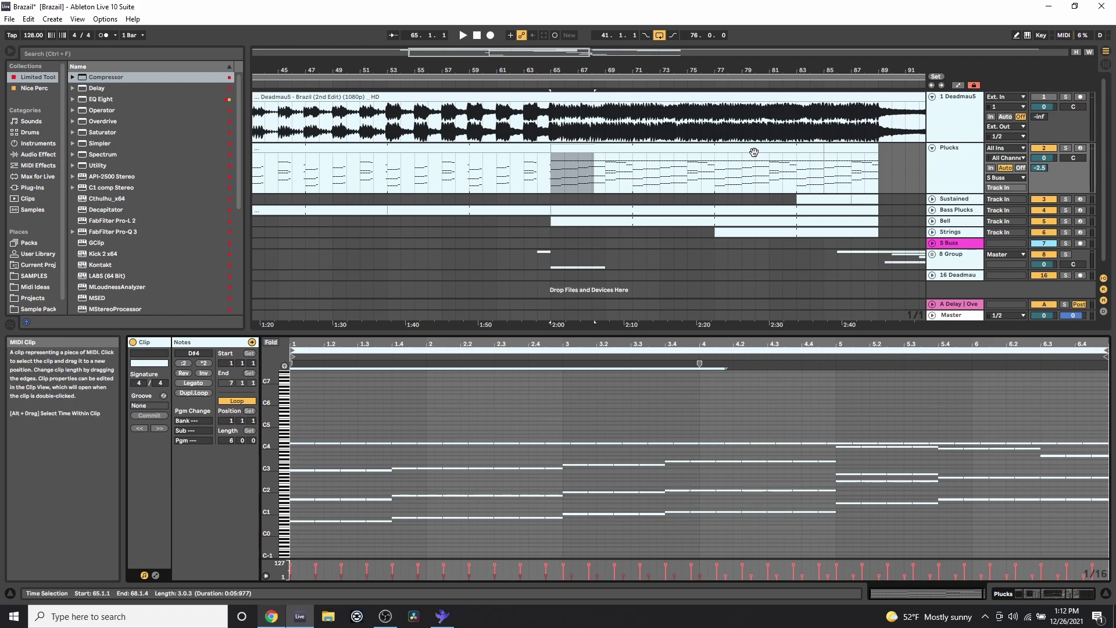
Fold the Plucks track and play the whole arrangement from bar 41
{"action": "left_click", "coordinate": [932, 148]}
{"action": "left_click_drag", "start_coordinate": [515, 71], "coordinate": [515, 68]}
{"action": "left_click", "coordinate": [375, 231]}
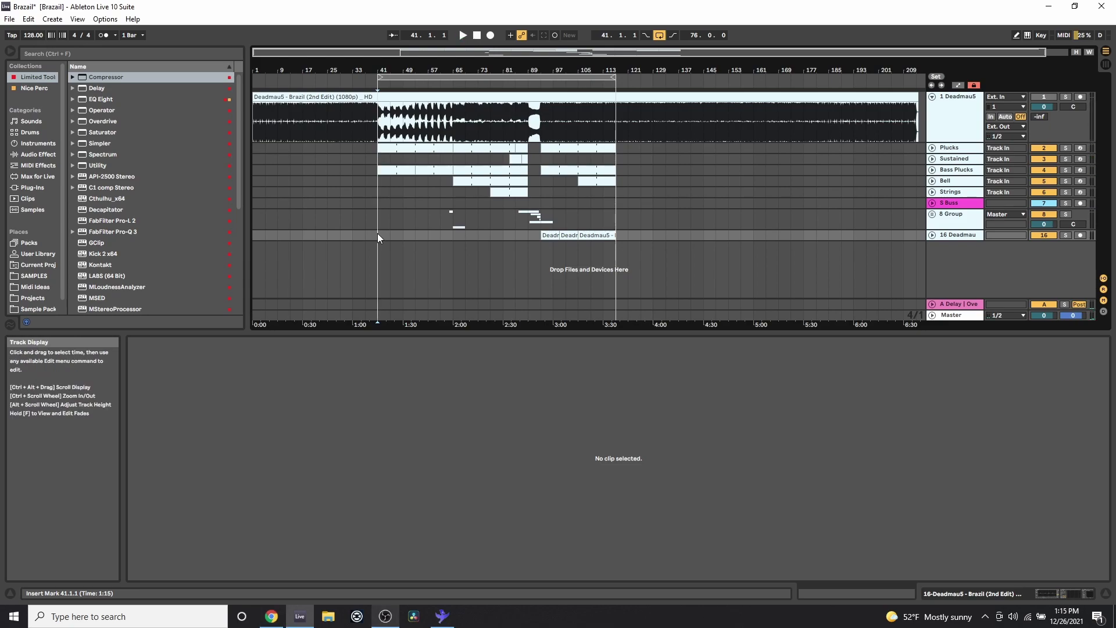
{"action": "key", "text": "space"}
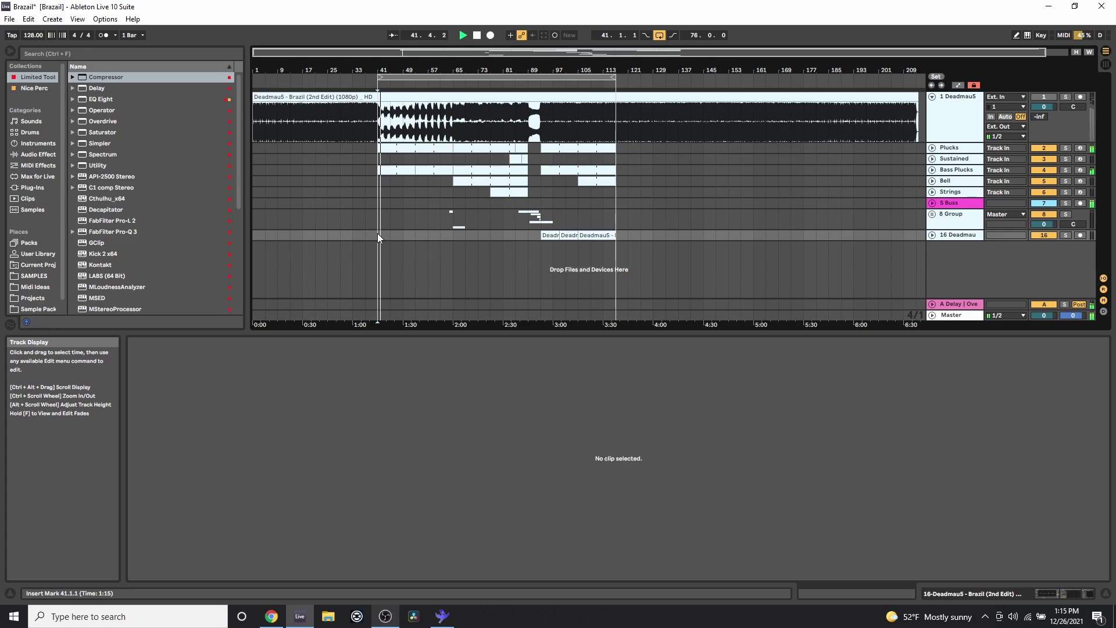